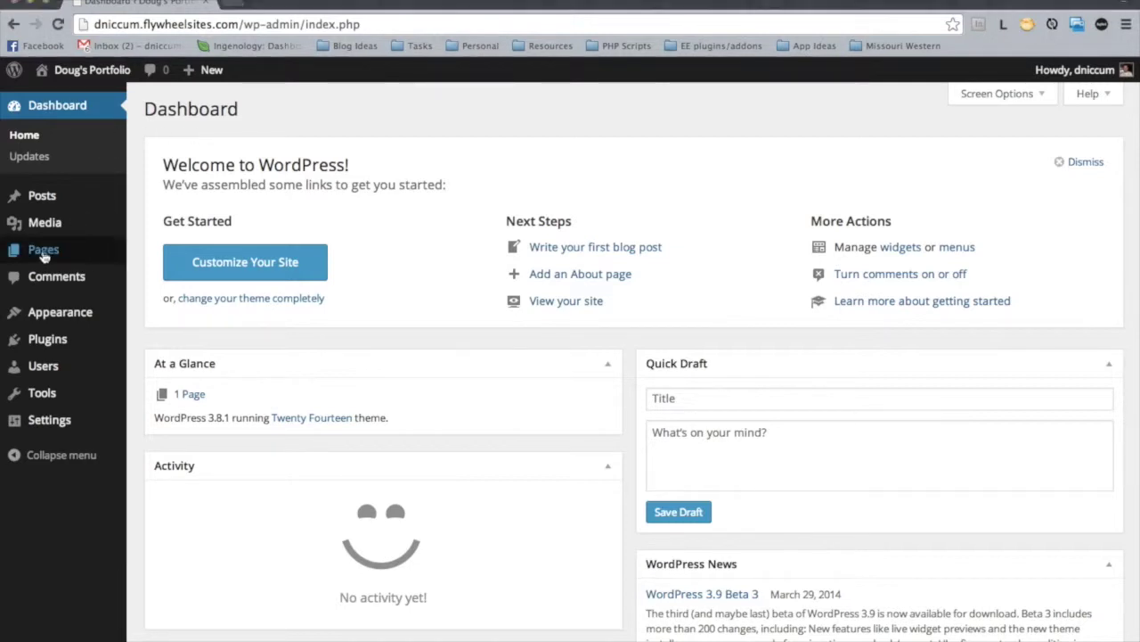
pyautogui.moveTo(82, 261)
pyautogui.moveTo(76, 194)
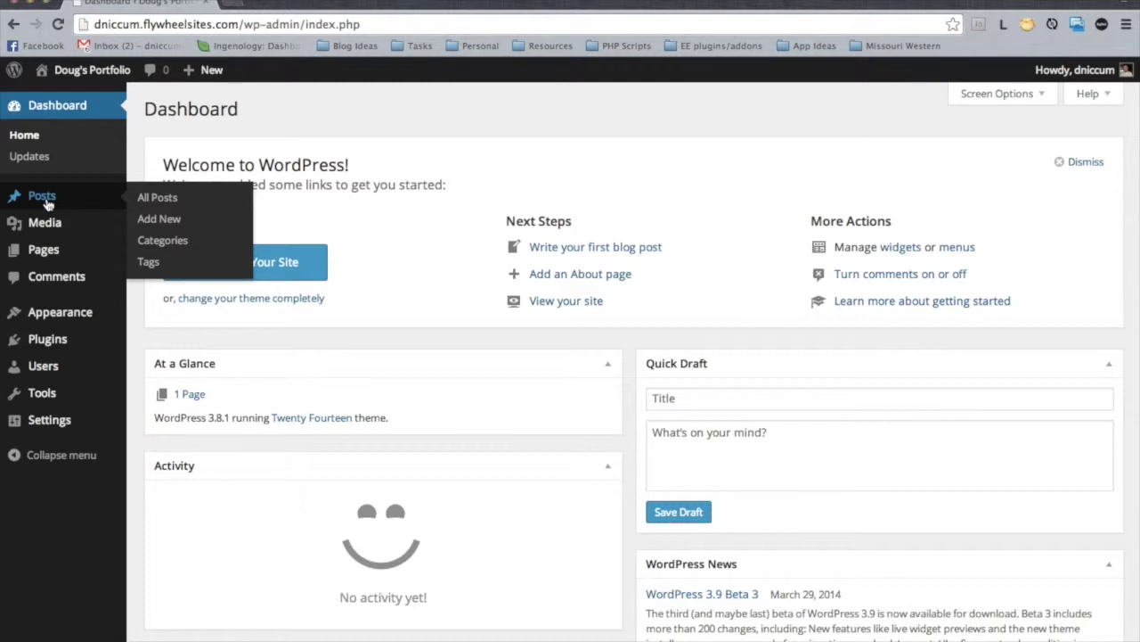
pyautogui.moveTo(52, 223)
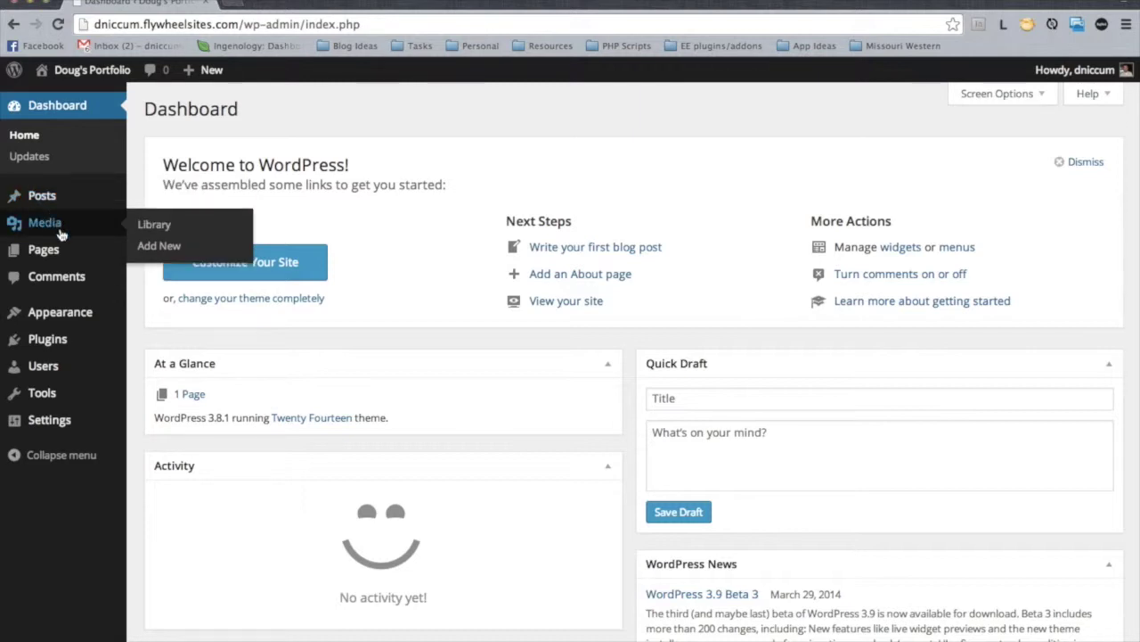
pyautogui.moveTo(78, 312)
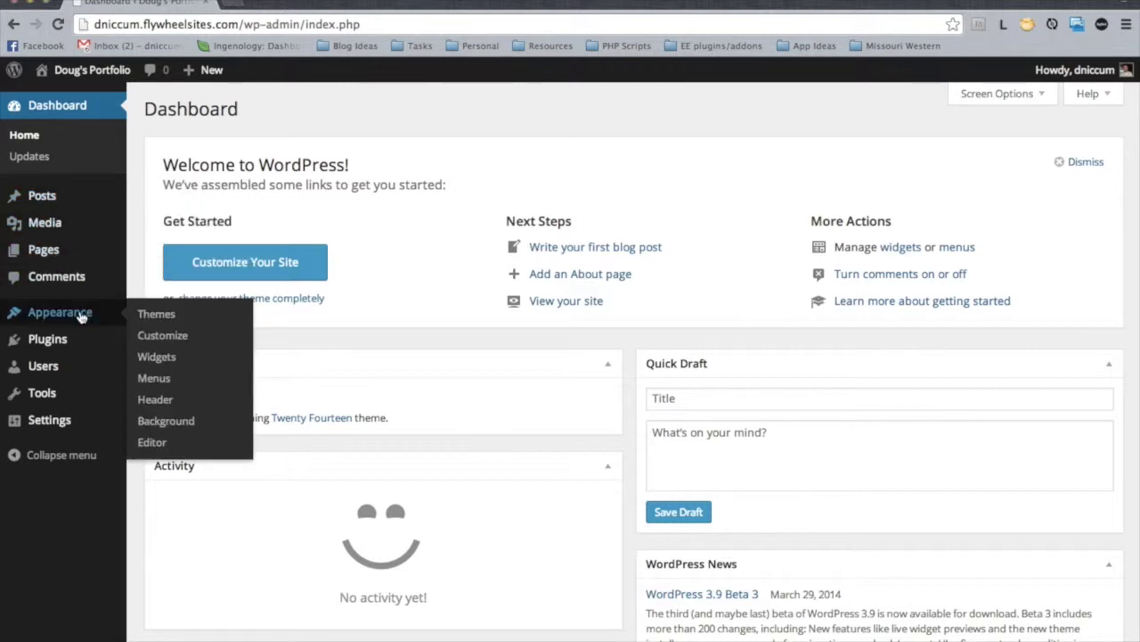
# Copy the plugin name Custom Post Type UI from the Wordpress Setup Notes and search the WordPress plugin installer for it
pyautogui.moveTo(61, 340)
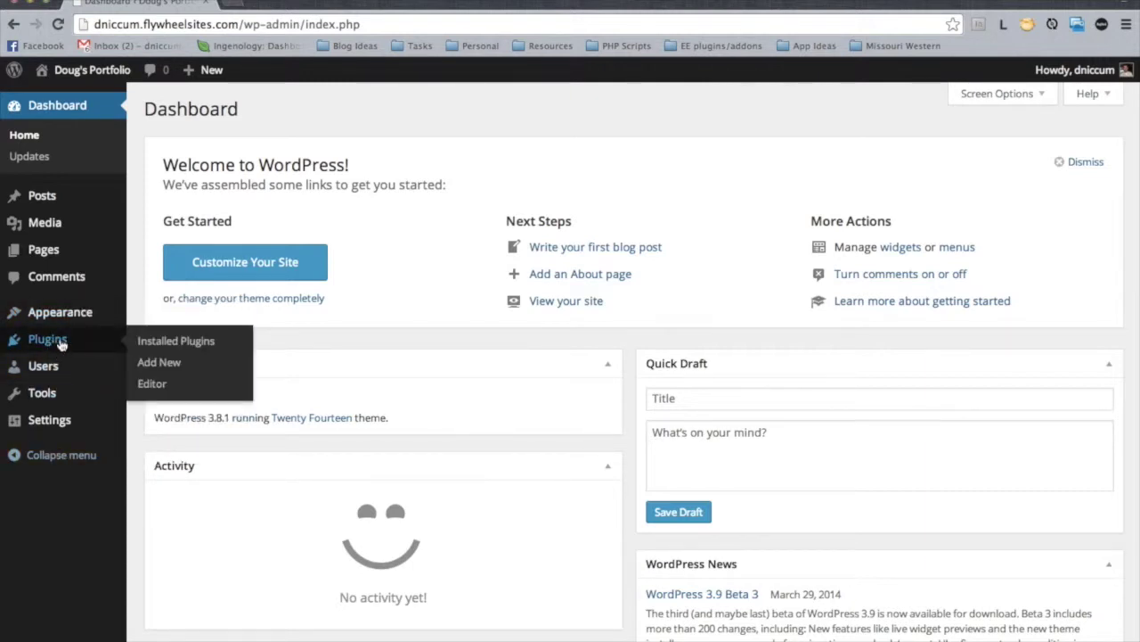
pyautogui.click(173, 344)
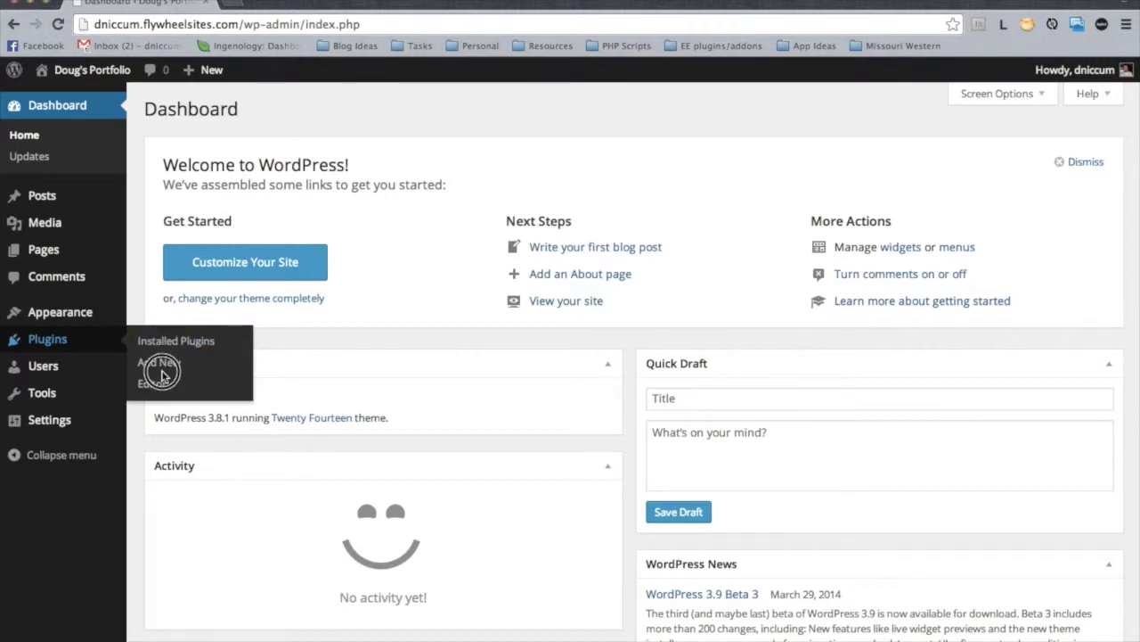
pyautogui.click(162, 365)
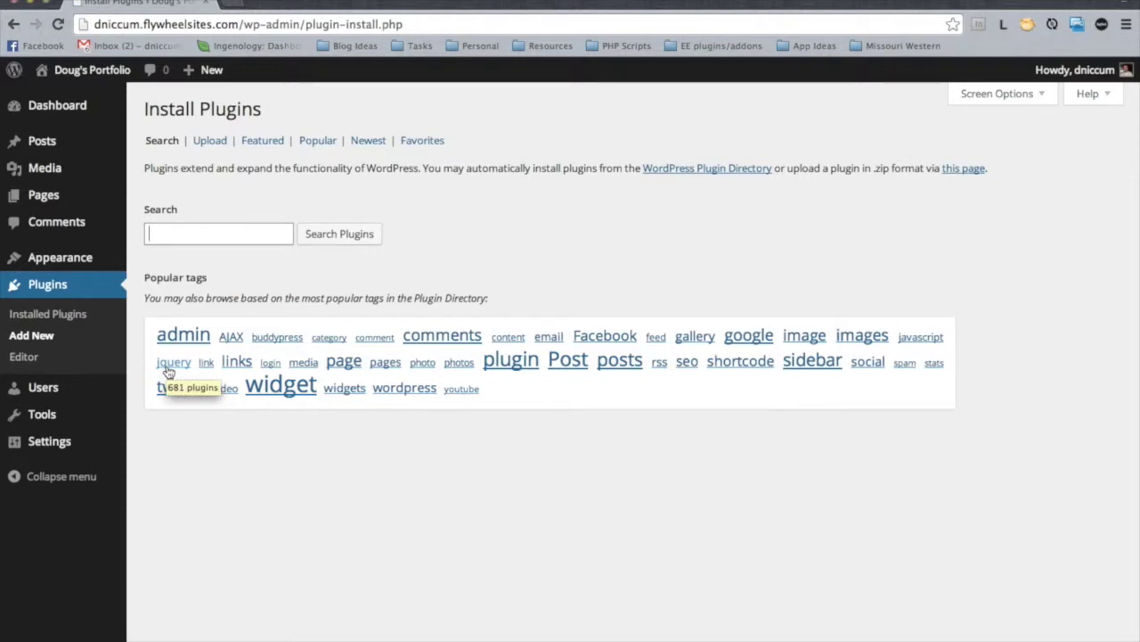
pyautogui.hotkey('ctrl', 'Right')
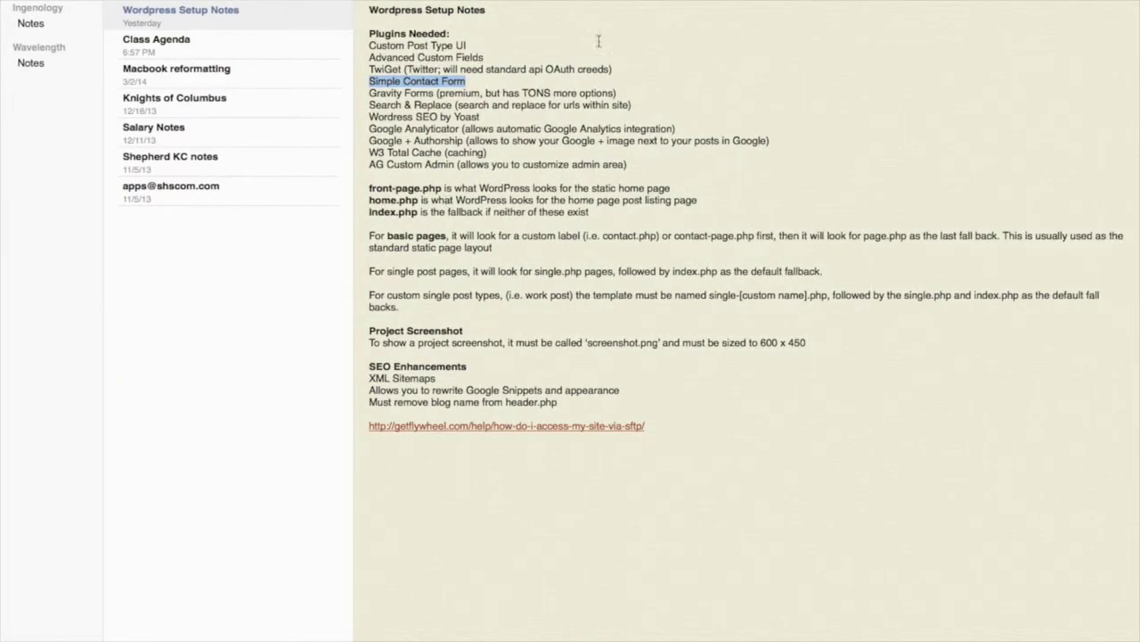
pyautogui.moveTo(469, 44); pyautogui.dragTo(368, 44)
pyautogui.press('super+c')
pyautogui.hotkey('ctrl', 'Left')
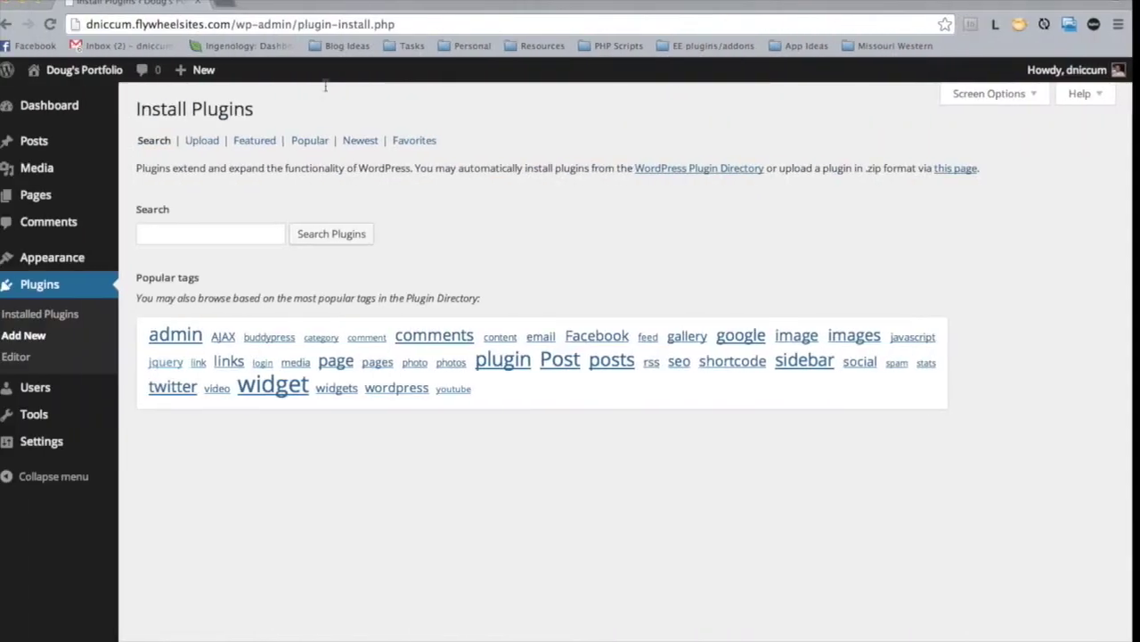
pyautogui.click(213, 235)
pyautogui.press('super+v')
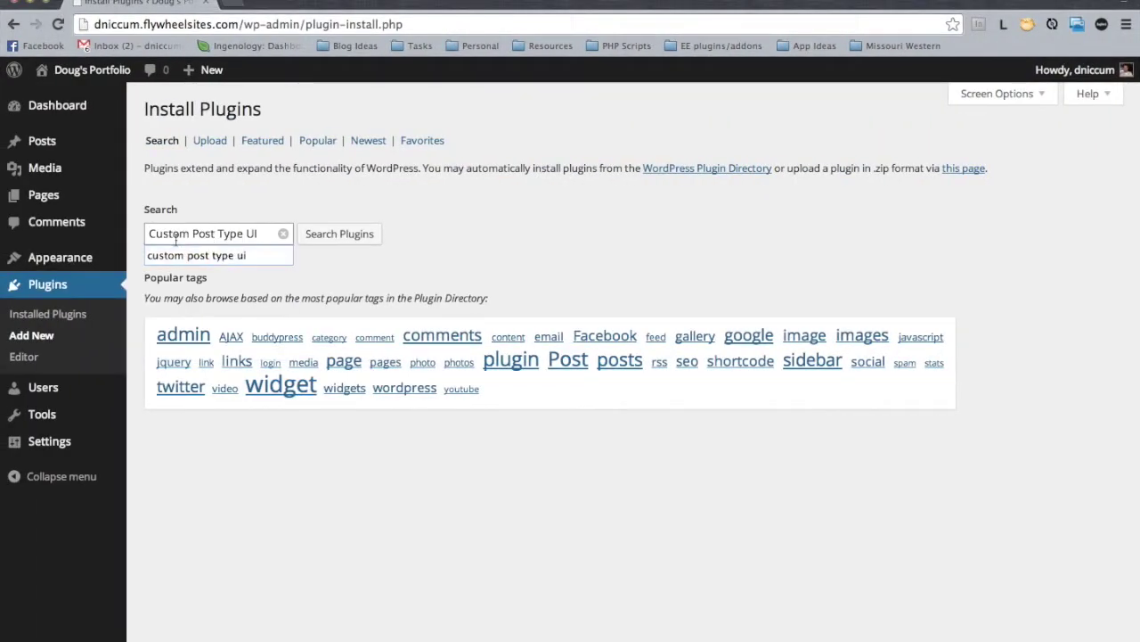
pyautogui.click(326, 240)
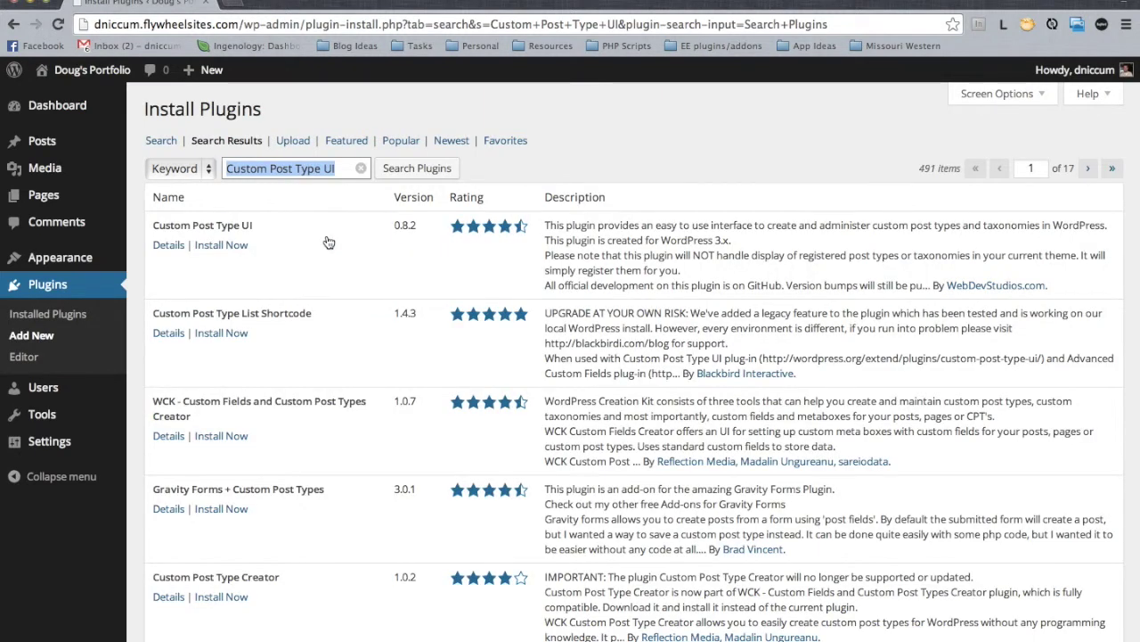
# Install the Custom Post Type UI plugin from the search results and activate it
pyautogui.click(216, 247)
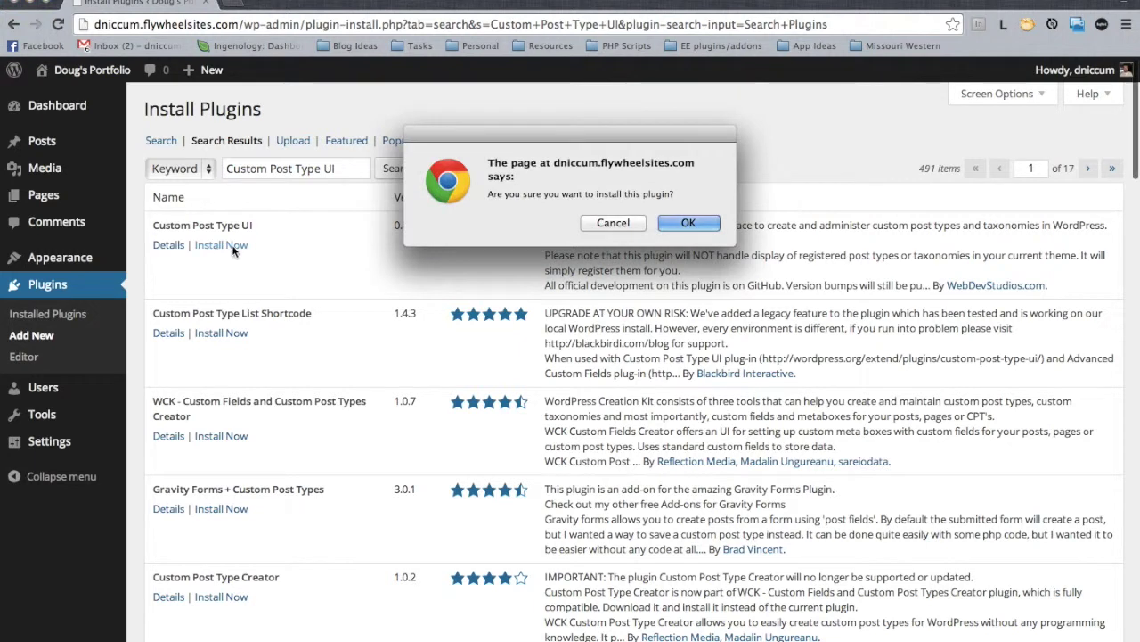
pyautogui.click(698, 223)
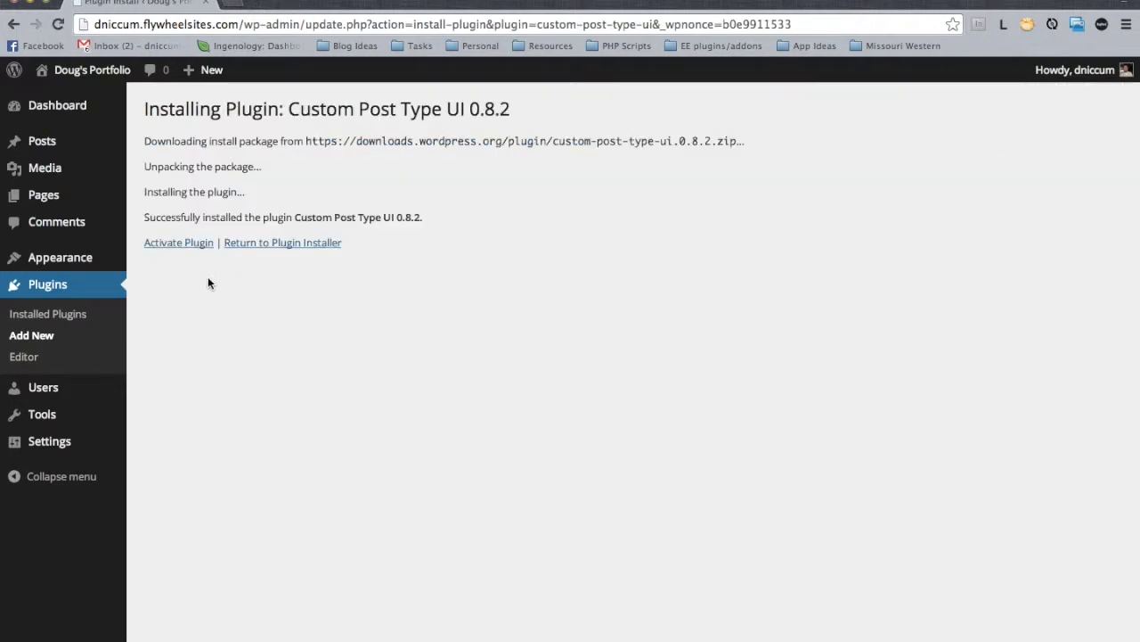
pyautogui.click(175, 244)
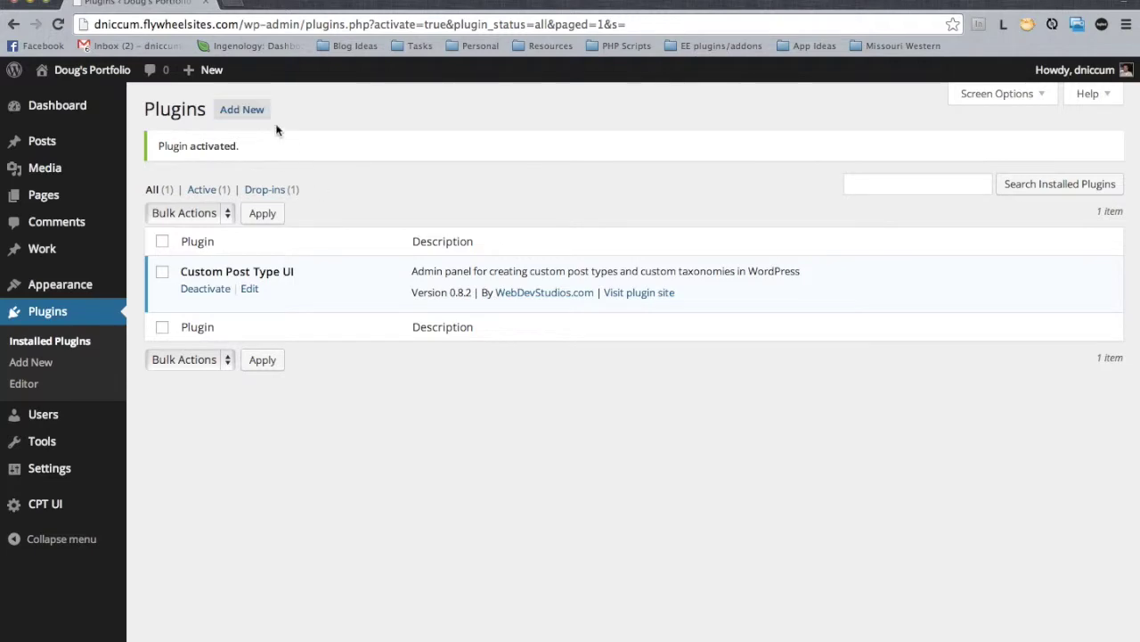
# Copy Advanced Custom Fields from the Wordpress Setup Notes and search for it as a new plugin in WordPress
pyautogui.click(247, 112)
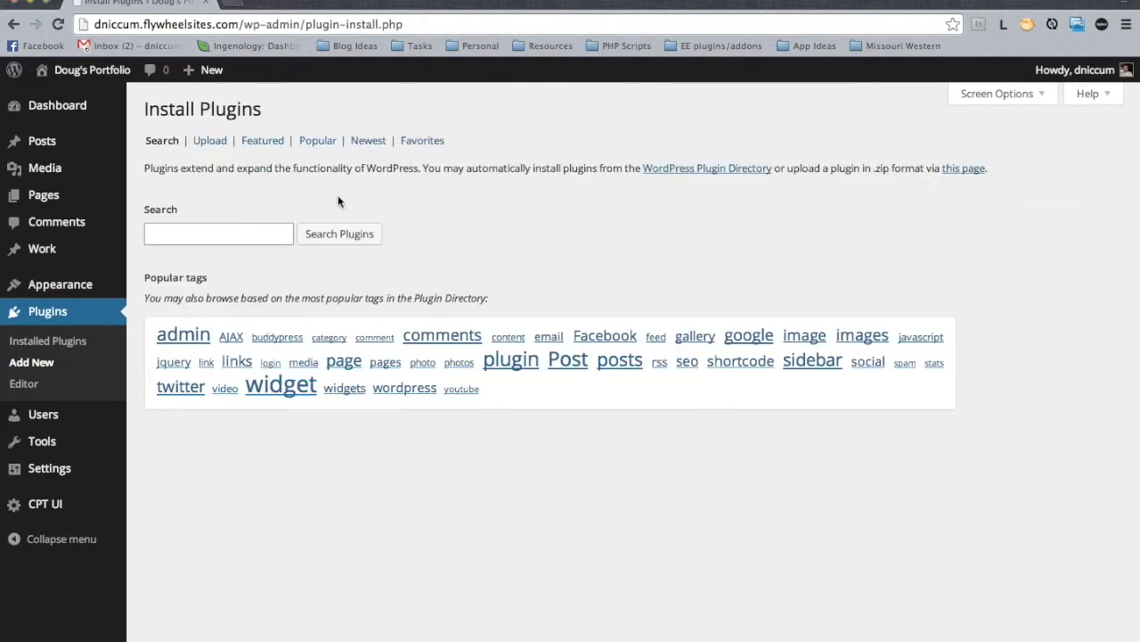
pyautogui.hotkey('ctrl', 'Right')
pyautogui.moveTo(495, 57); pyautogui.dragTo(365, 60)
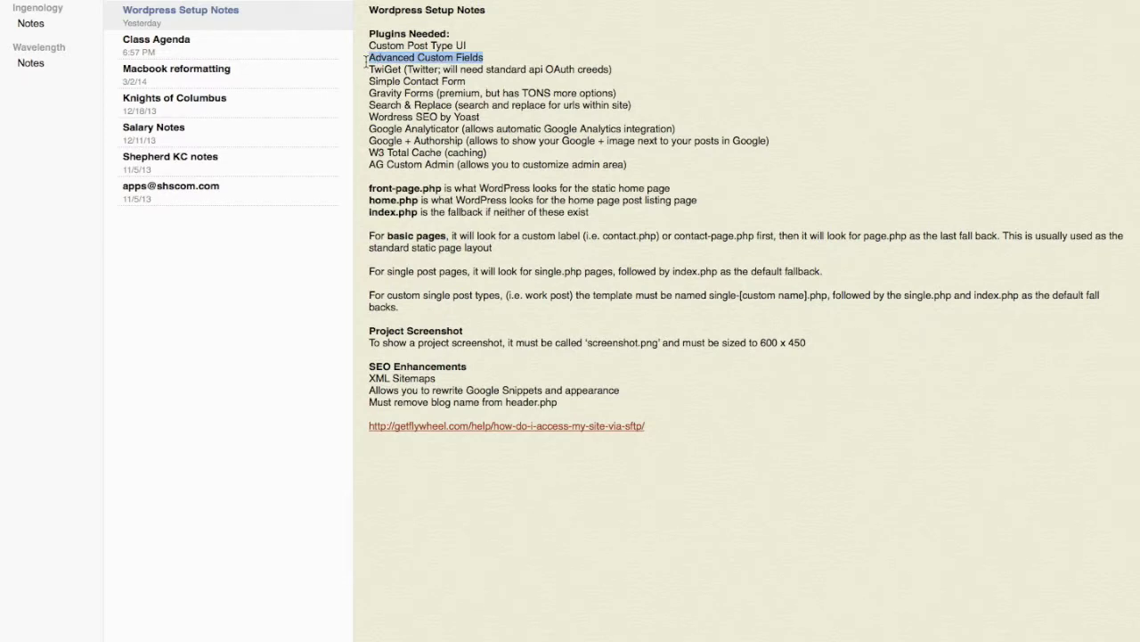
pyautogui.hotkey('ctrl', 'c')
pyautogui.hotkey('ctrl', 'Left')
pyautogui.click(151, 233)
pyautogui.hotkey('ctrl', 'v')
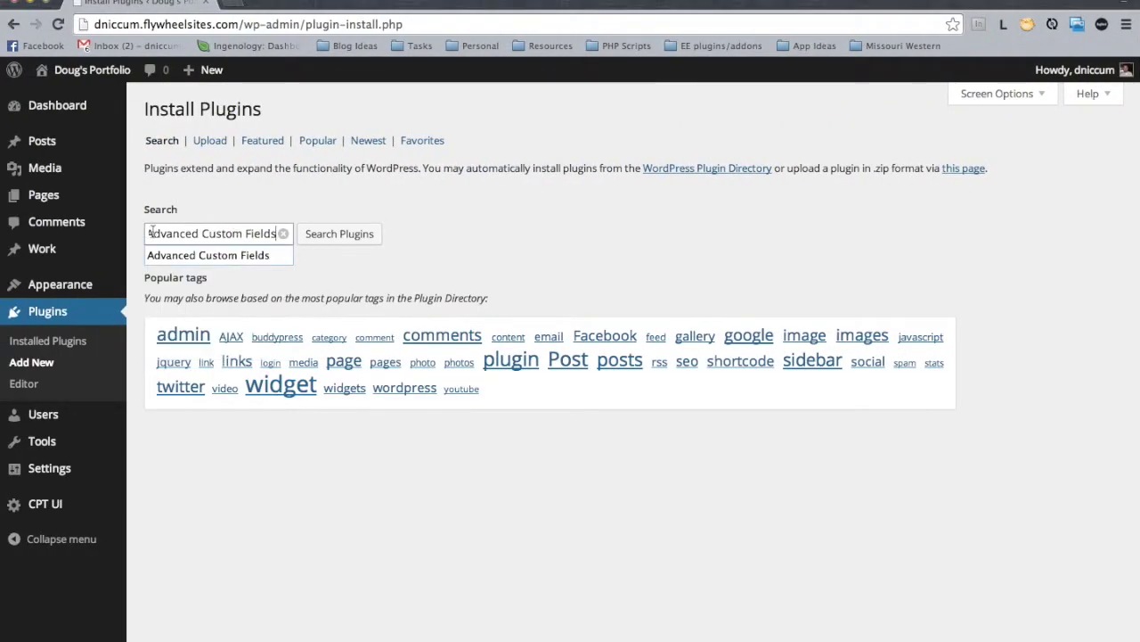
pyautogui.click(336, 238)
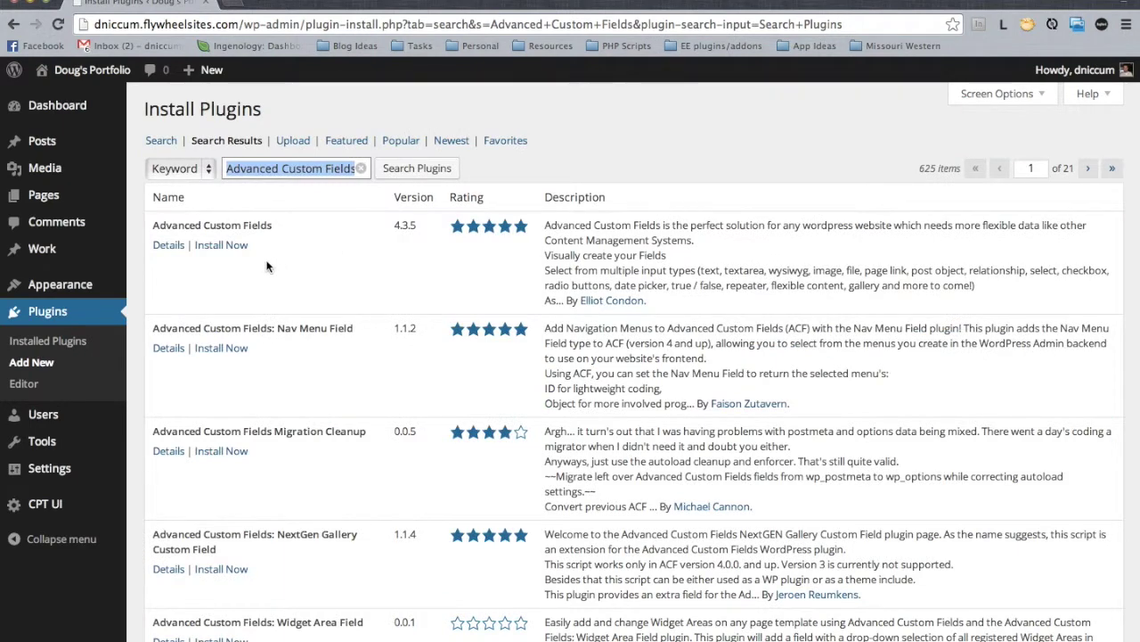
# Install the Advanced Custom Fields plugin from the search results and activate it
pyautogui.click(223, 249)
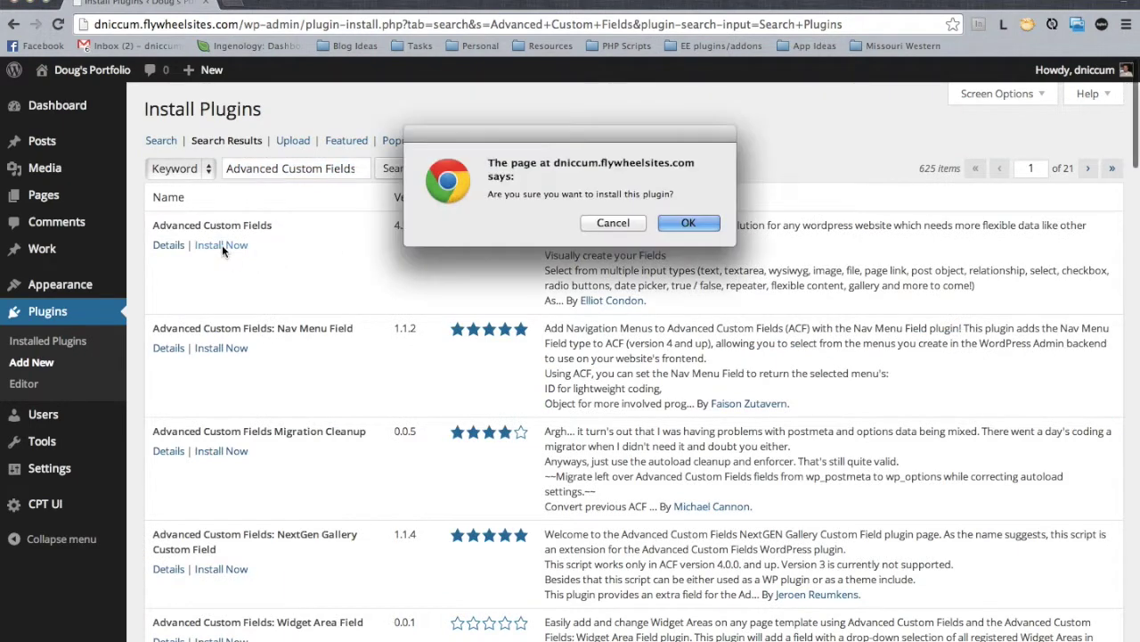
pyautogui.click(692, 226)
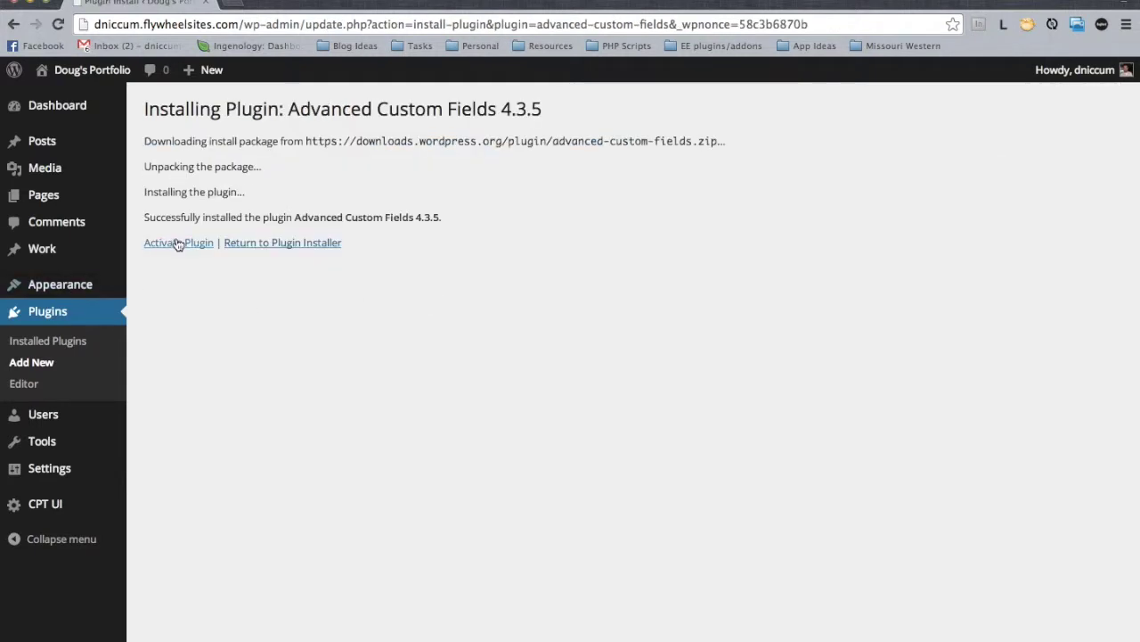
pyautogui.click(177, 243)
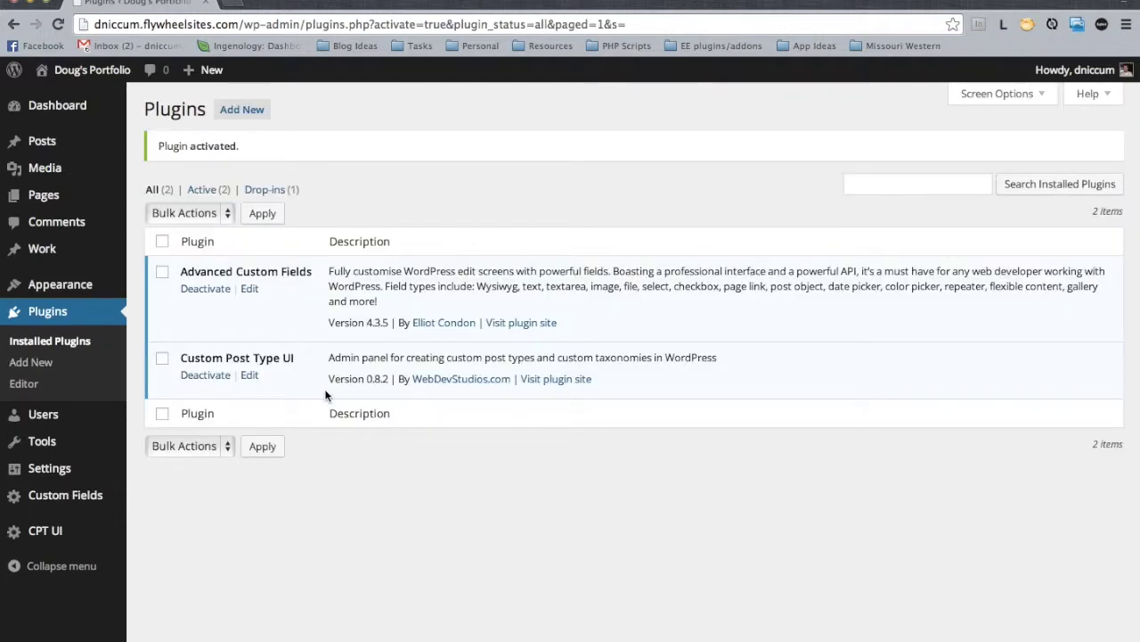
# Take the name Simple Contact Form from the Wordpress Setup Notes and search for it as a new plugin in WordPress
pyautogui.hotkey('ctrl', 'Right')
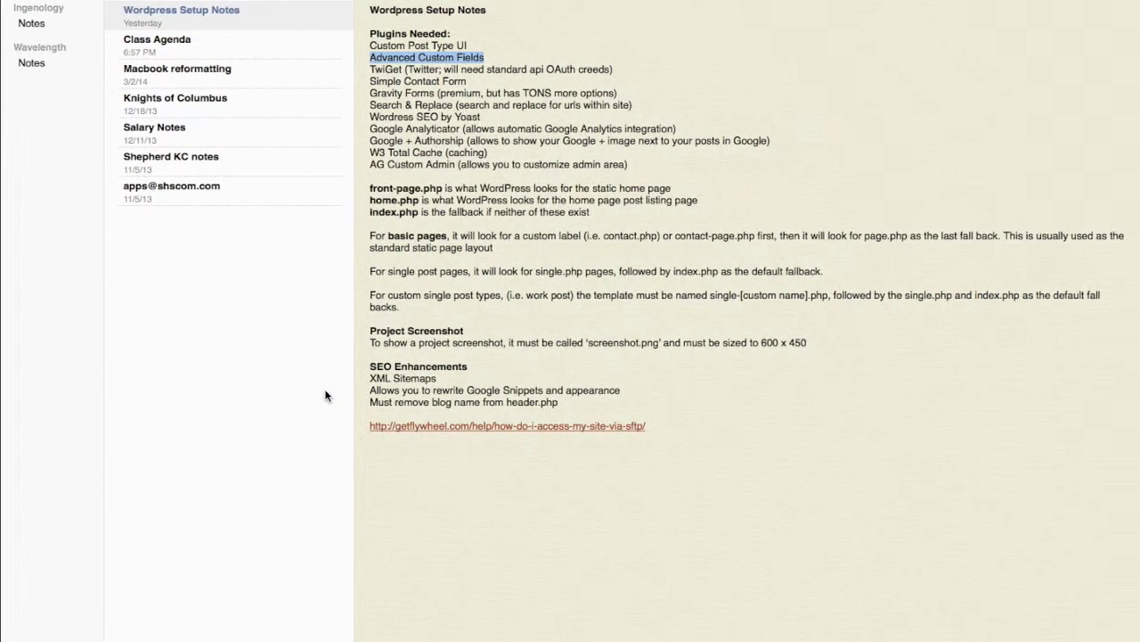
pyautogui.click(476, 82)
pyautogui.moveTo(477, 82); pyautogui.dragTo(371, 82)
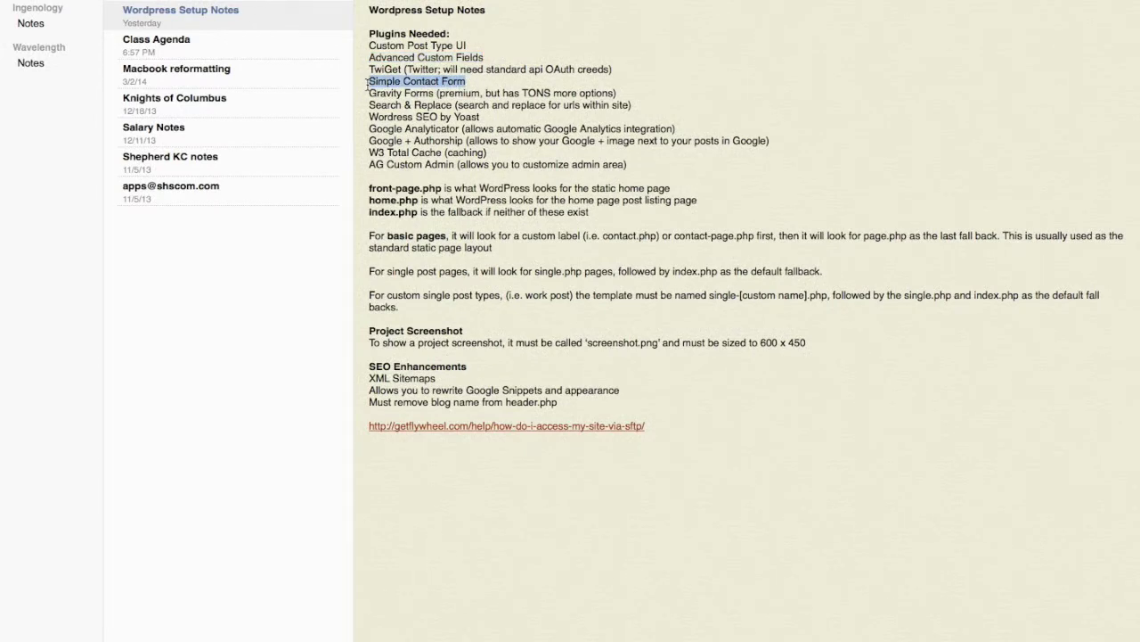
pyautogui.hotkey('ctrl', 'Left')
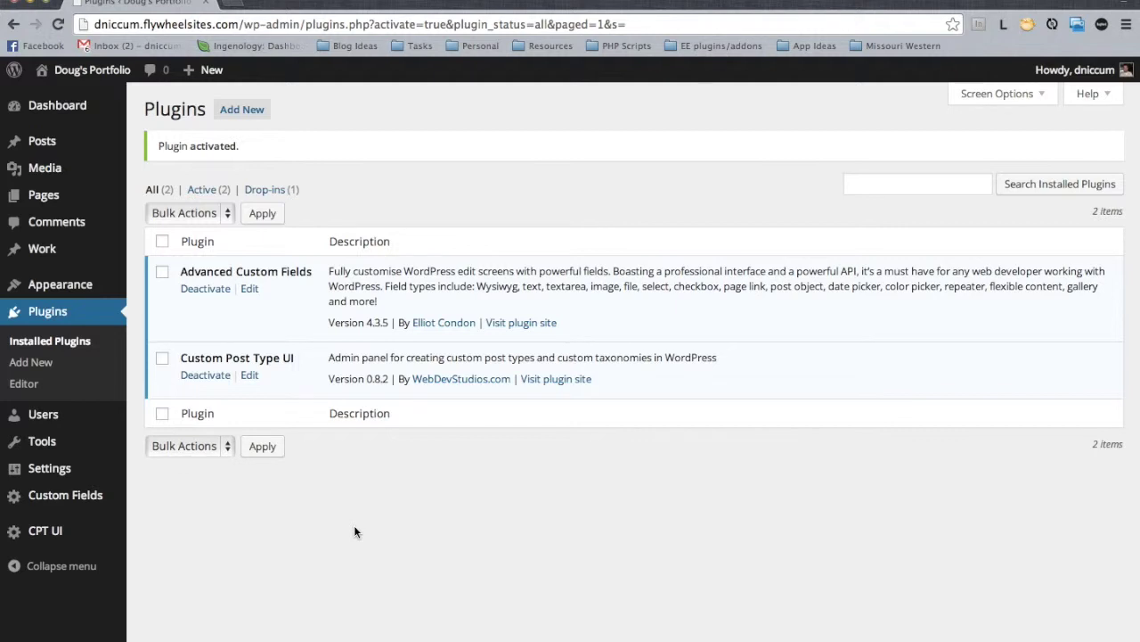
pyautogui.click(248, 111)
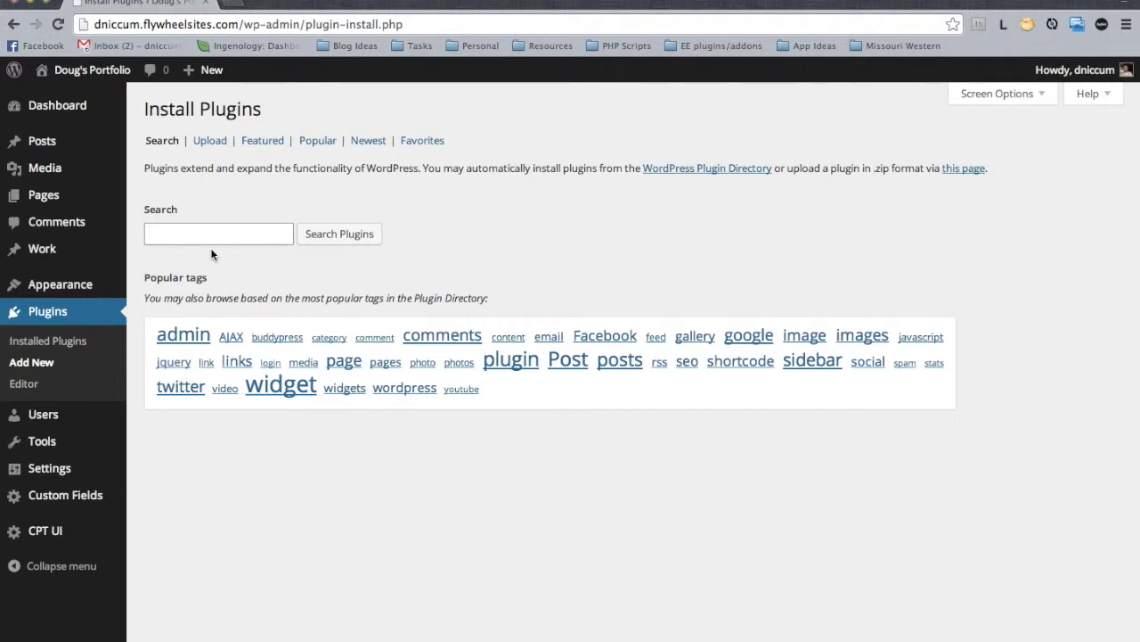
pyautogui.write('Simple Contact Form')
pyautogui.click(328, 236)
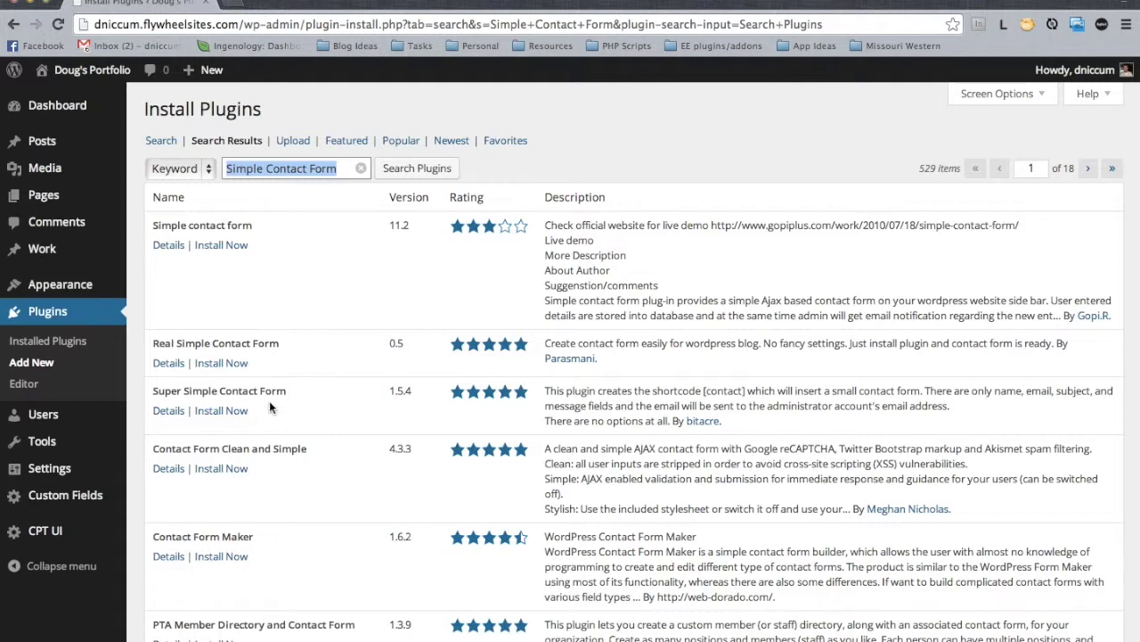
# Install the Real Simple Contact Form plugin from the search results and activate it
pyautogui.click(221, 362)
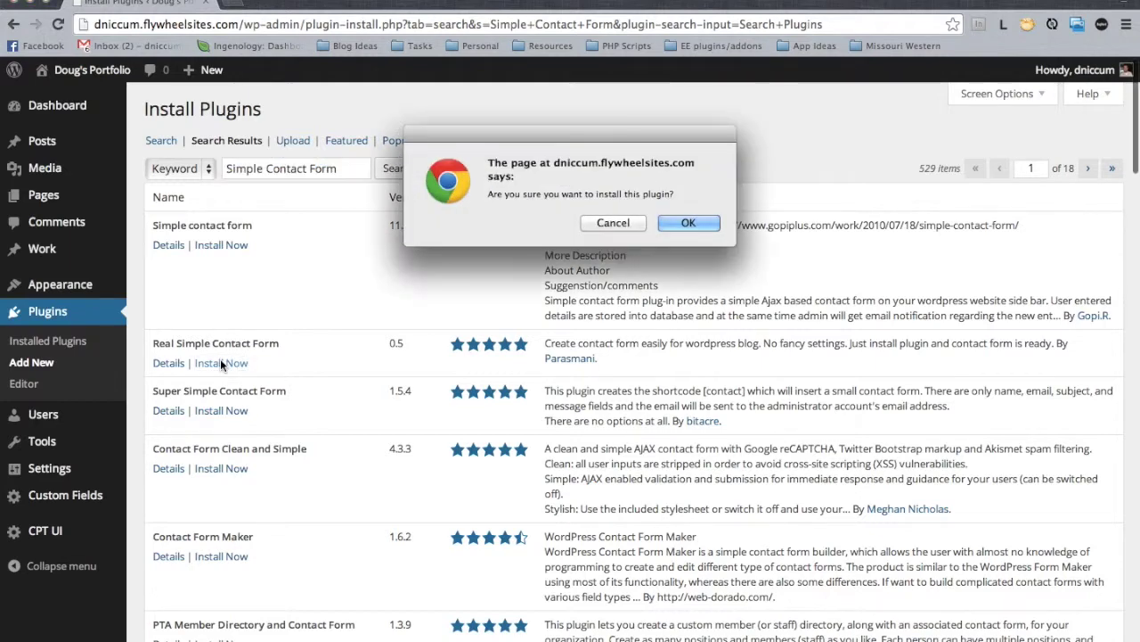
pyautogui.click(699, 225)
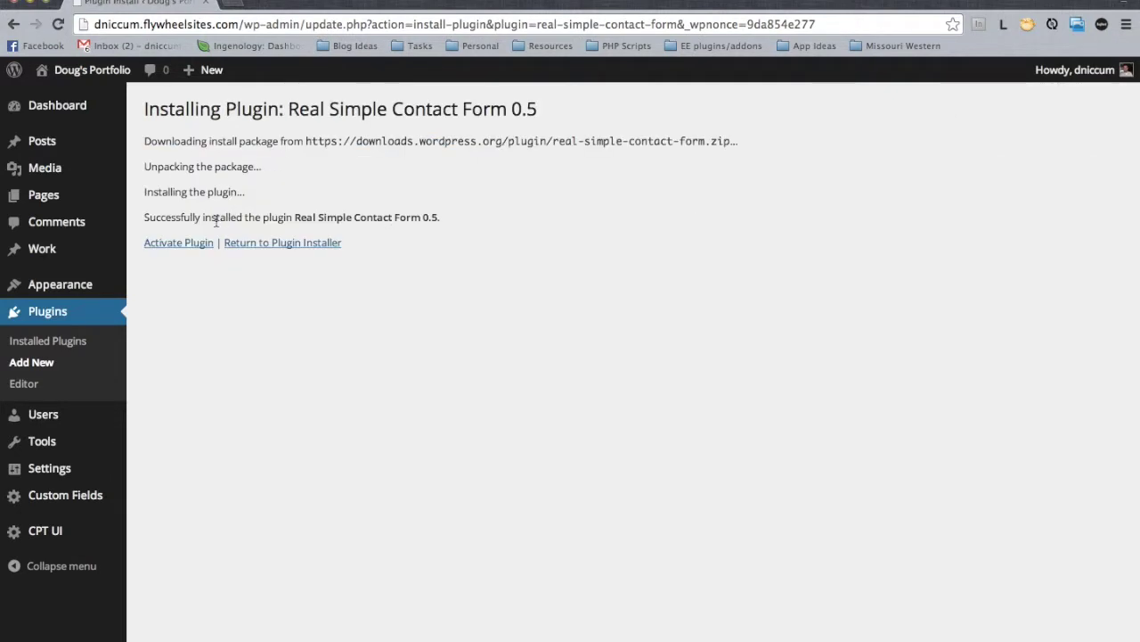
pyautogui.click(190, 244)
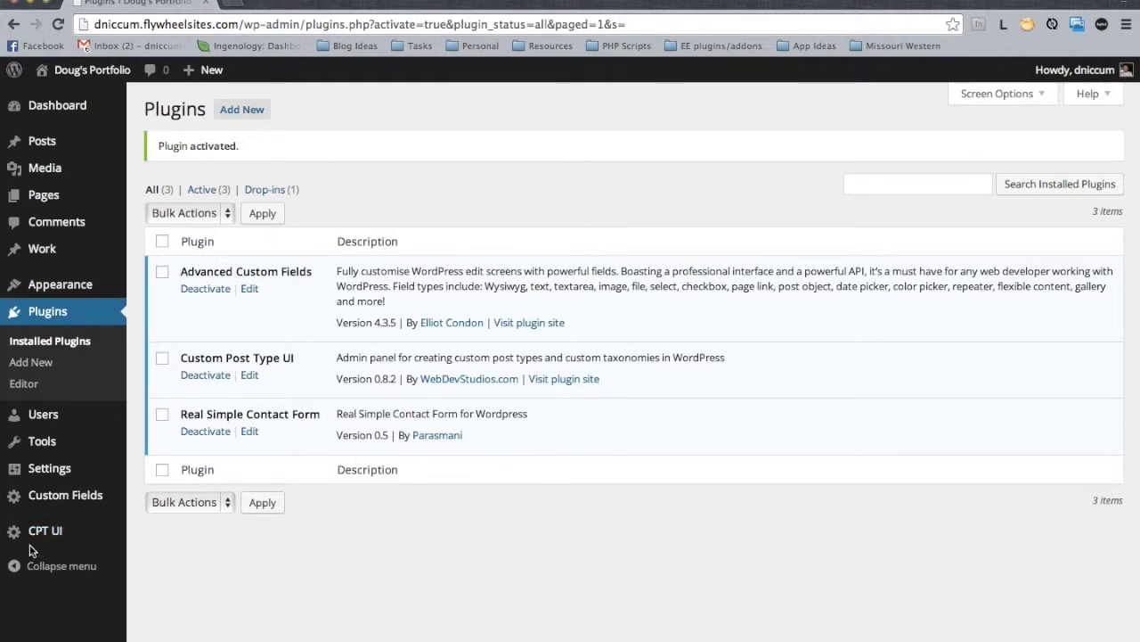
# Start a new custom post type named work, with the label Work and the singular label Project
pyautogui.moveTo(42, 539)
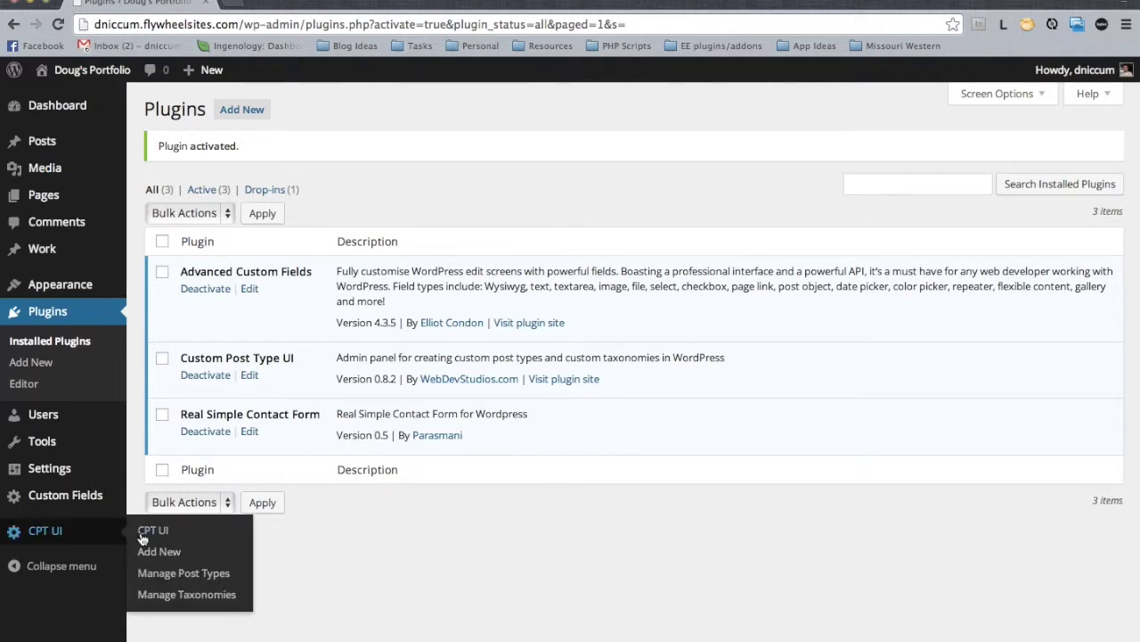
pyautogui.click(162, 552)
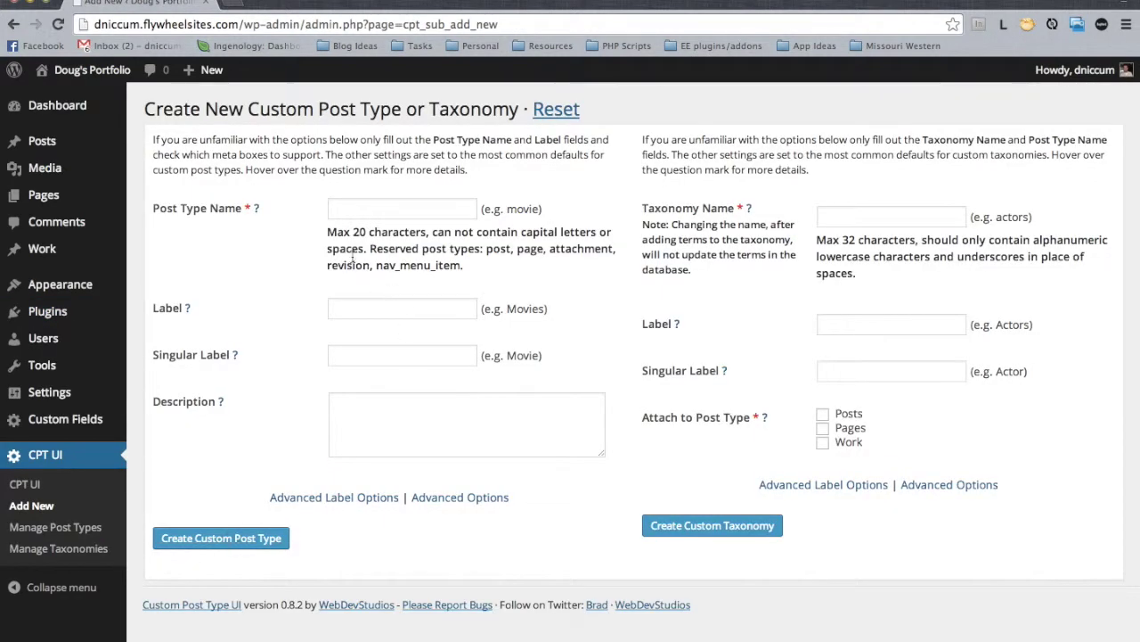
pyautogui.click(337, 209)
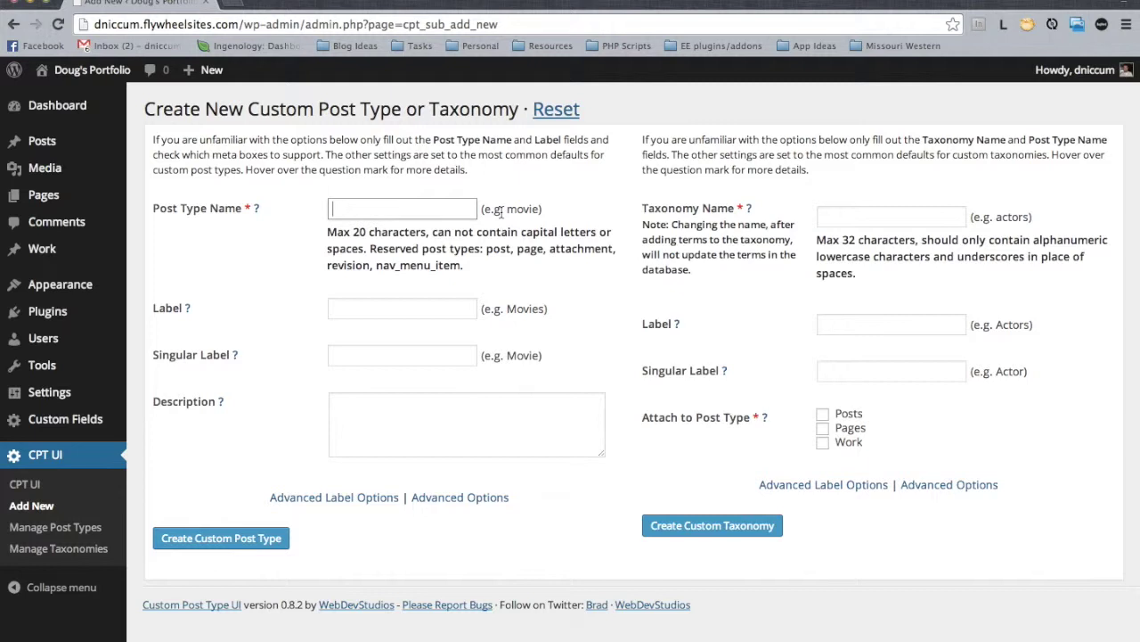
pyautogui.write('work')
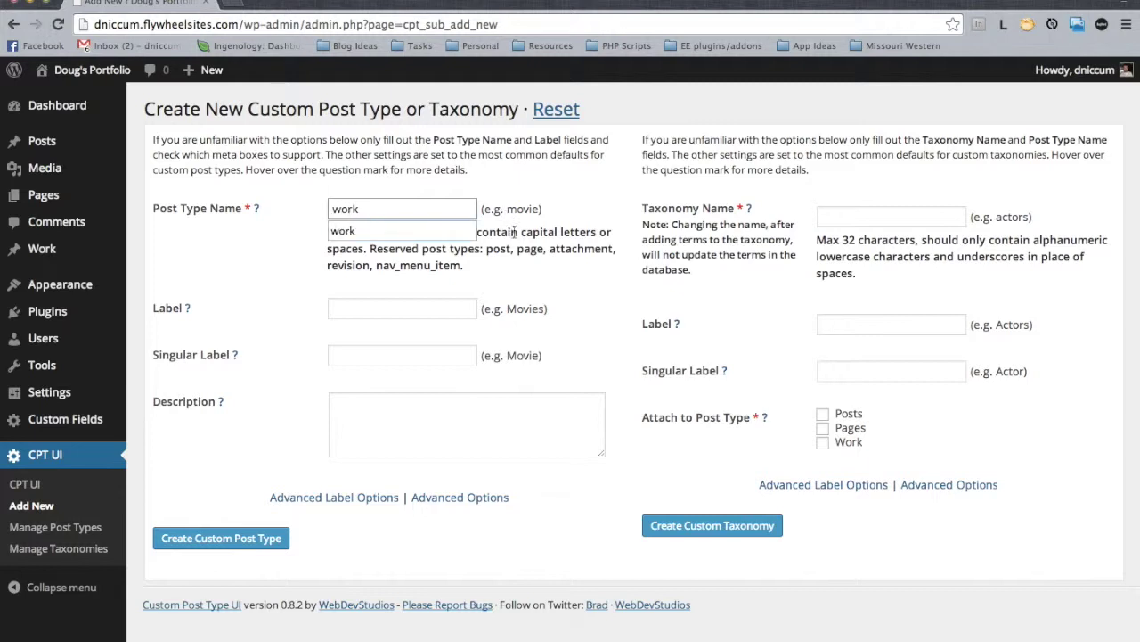
pyautogui.click(368, 305)
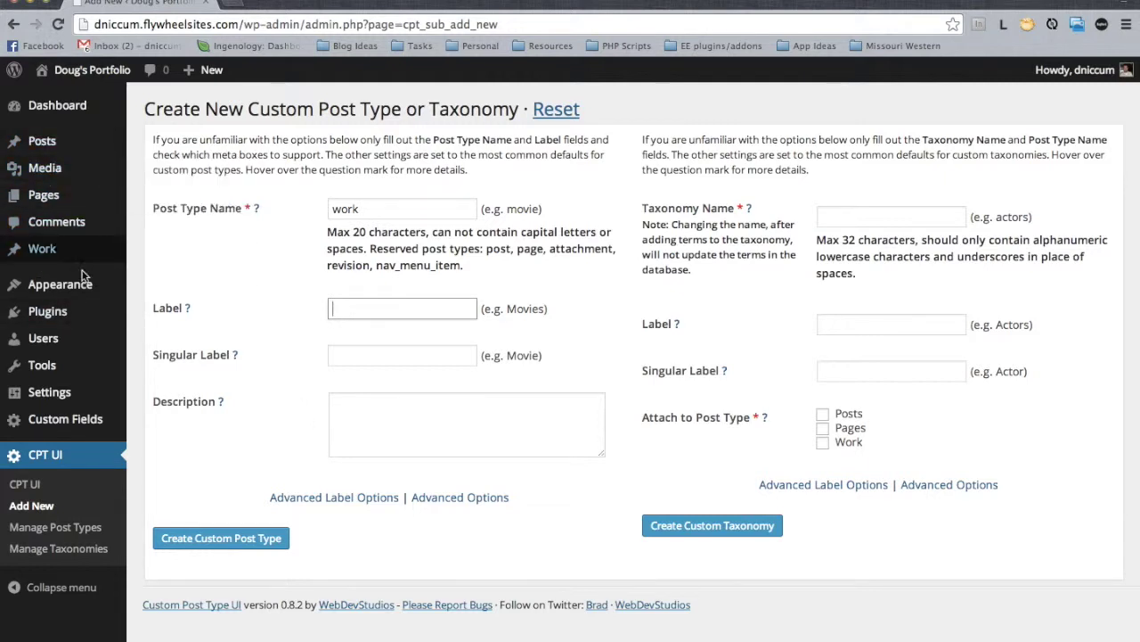
pyautogui.click(361, 308)
pyautogui.write('Work')
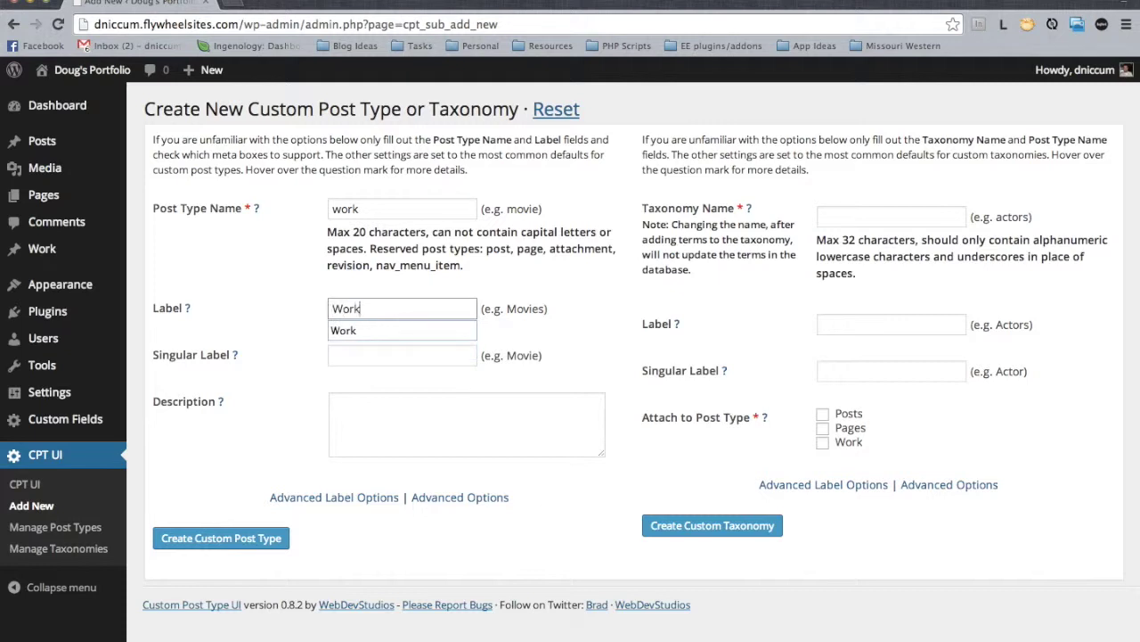
pyautogui.click(363, 354)
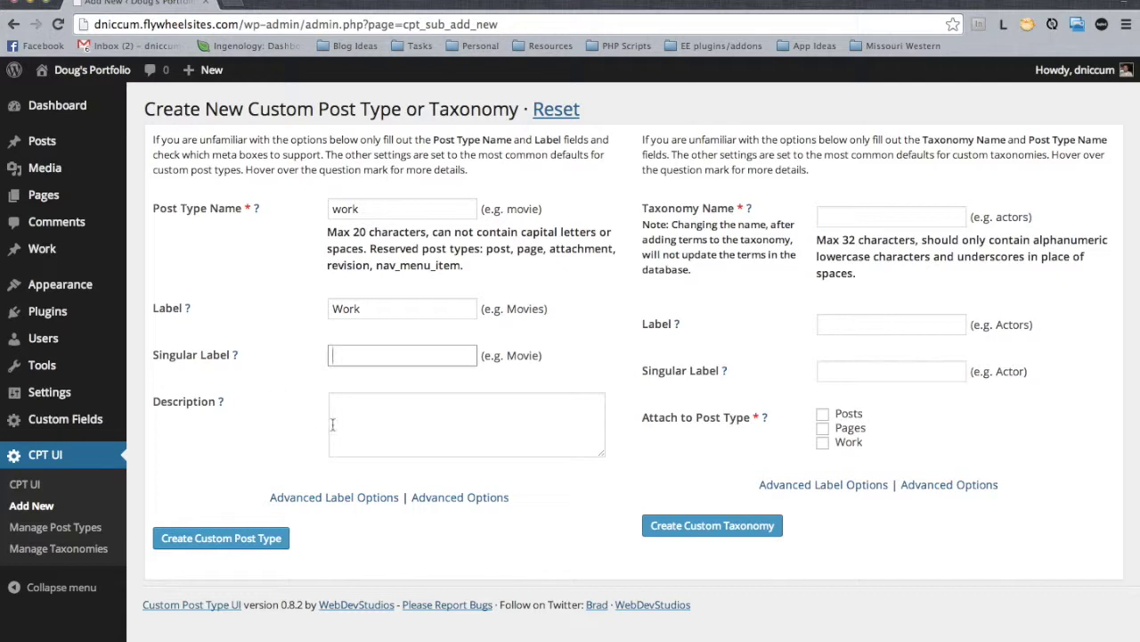
pyautogui.write('Project')
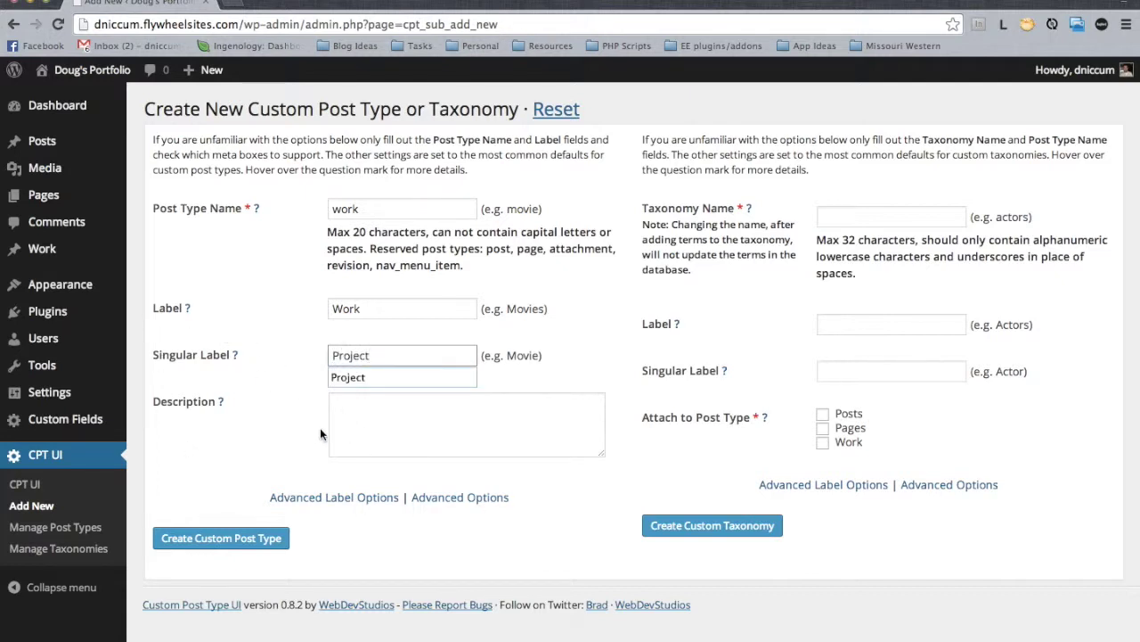
# Describe the post type as "This is my description" and create it
pyautogui.click(419, 437)
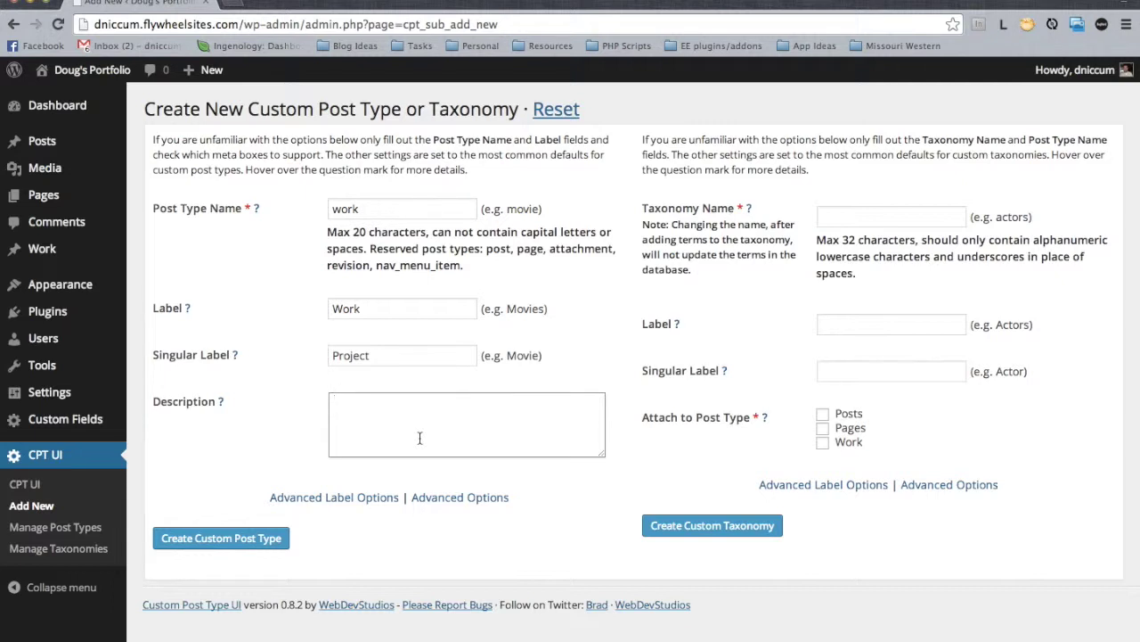
pyautogui.write('This is my descriptiong')
pyautogui.press('BackSpace')
pyautogui.press('BackSpace')
pyautogui.press('BackSpace')
pyautogui.press('BackSpace')
pyautogui.press('BackSpace')
pyautogui.press('BackSpace')
pyautogui.write('ption')
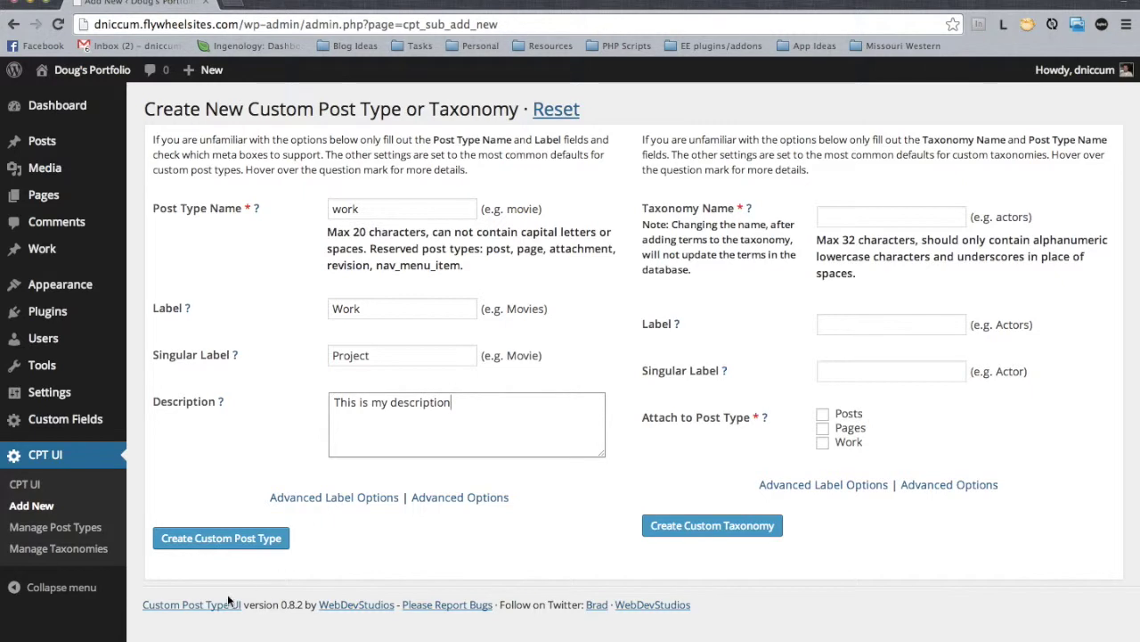
pyautogui.click(196, 543)
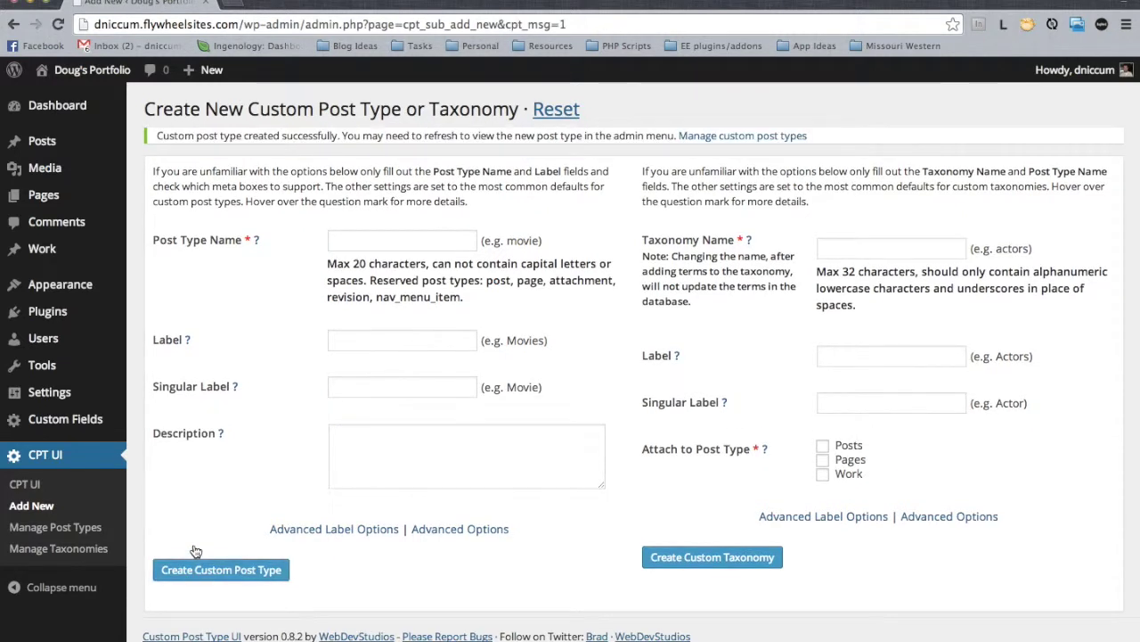
# Trash the Profile Photo entry in Work, delete it permanently, and return to the Work list
pyautogui.moveTo(40, 258)
pyautogui.click(40, 258)
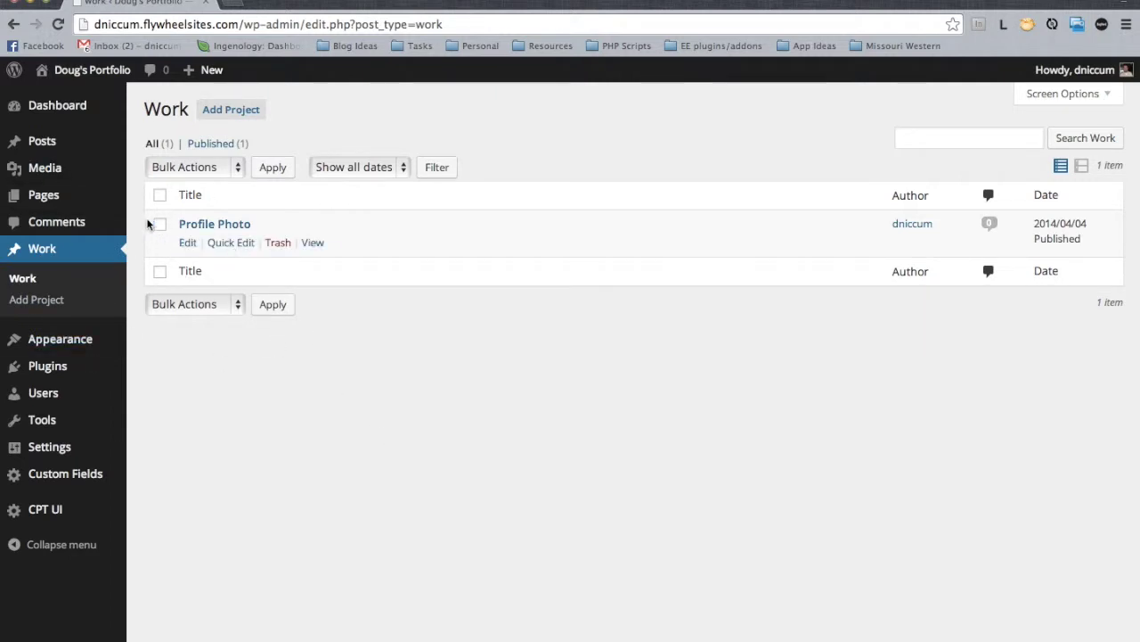
pyautogui.moveTo(212, 247)
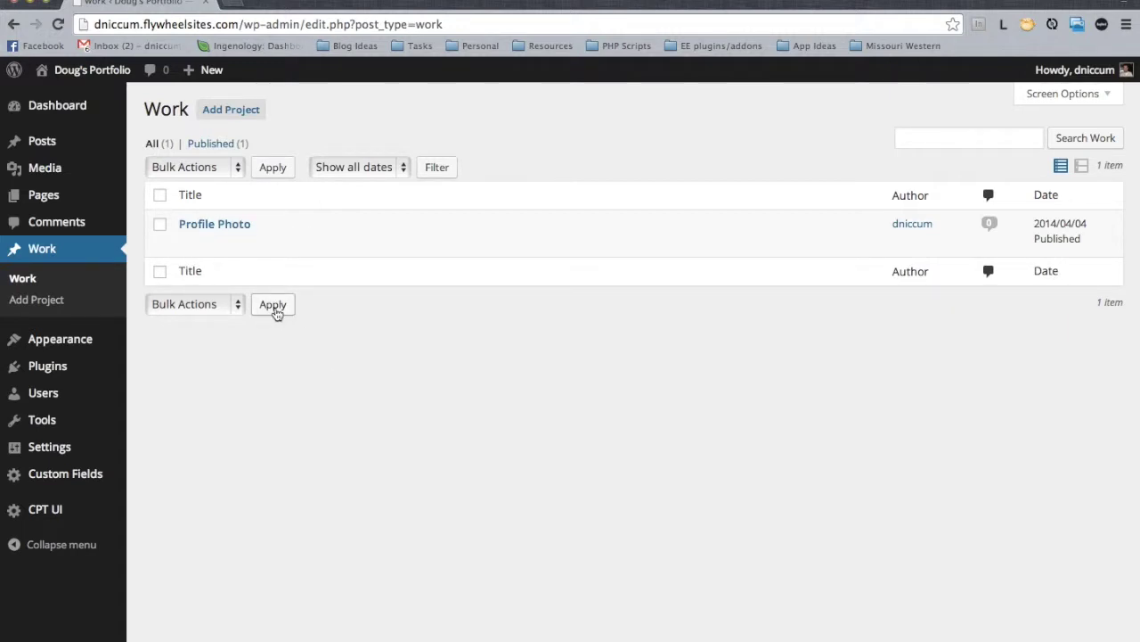
pyautogui.click(160, 224)
pyautogui.click(274, 244)
pyautogui.click(200, 188)
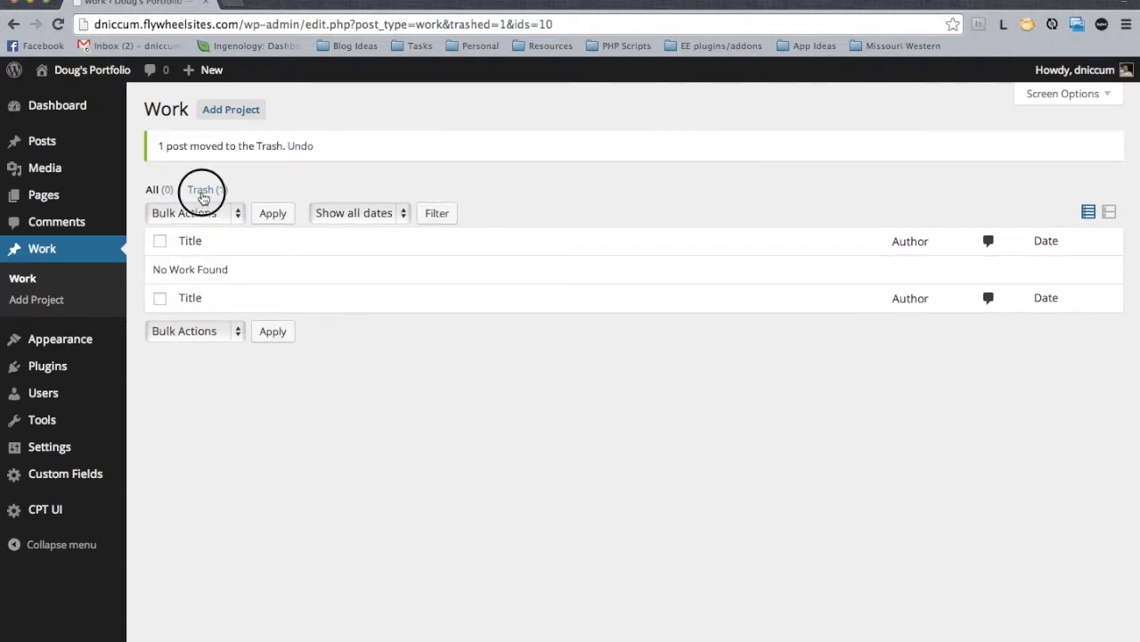
pyautogui.click(269, 243)
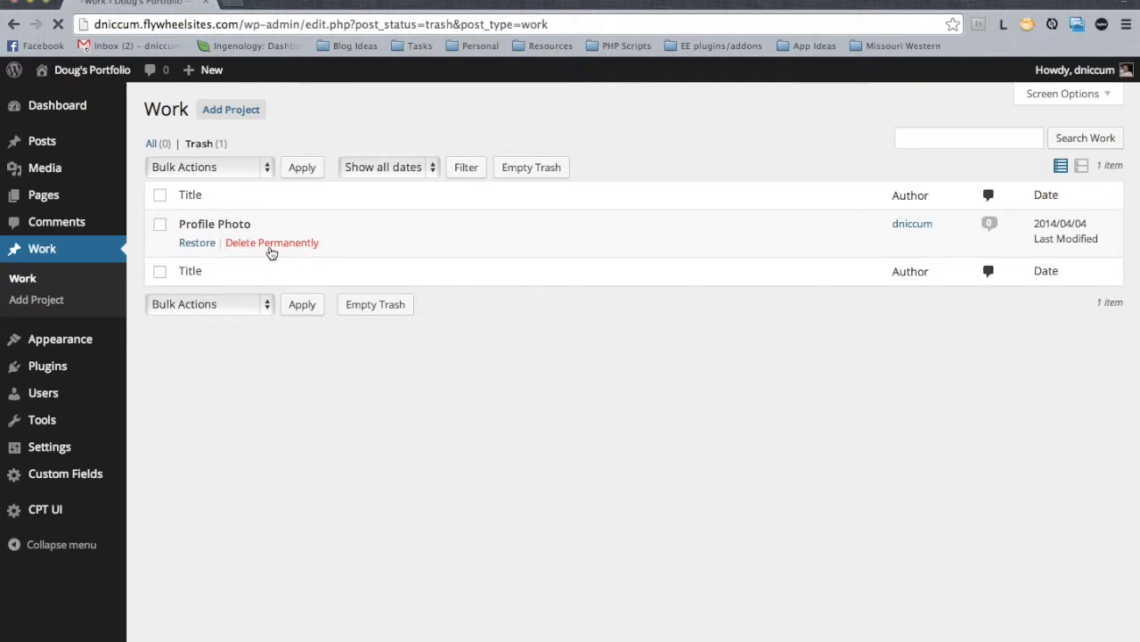
pyautogui.click(22, 279)
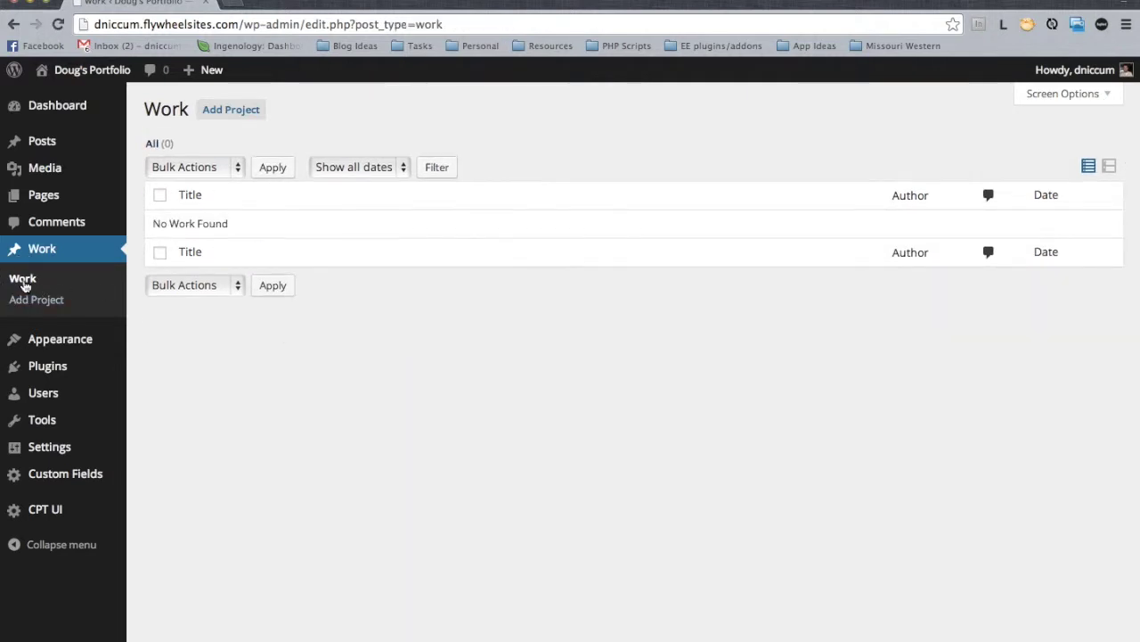
# Delete the second, duplicate work entry from the managed custom post types and reopen the Work list
pyautogui.click(60, 222)
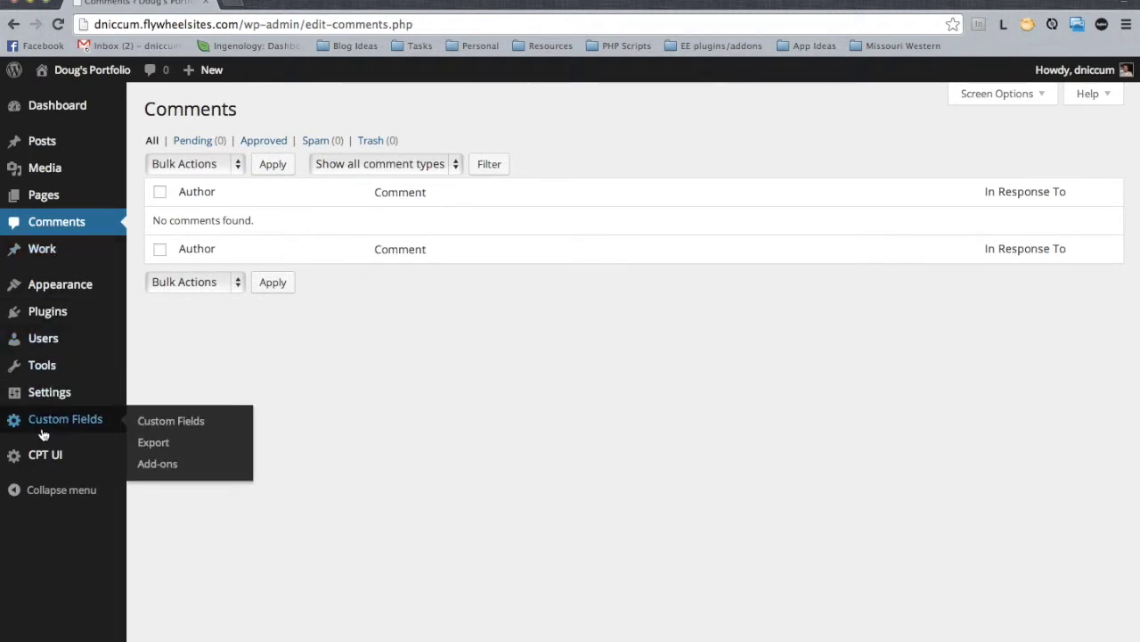
pyautogui.moveTo(48, 463)
pyautogui.click(153, 457)
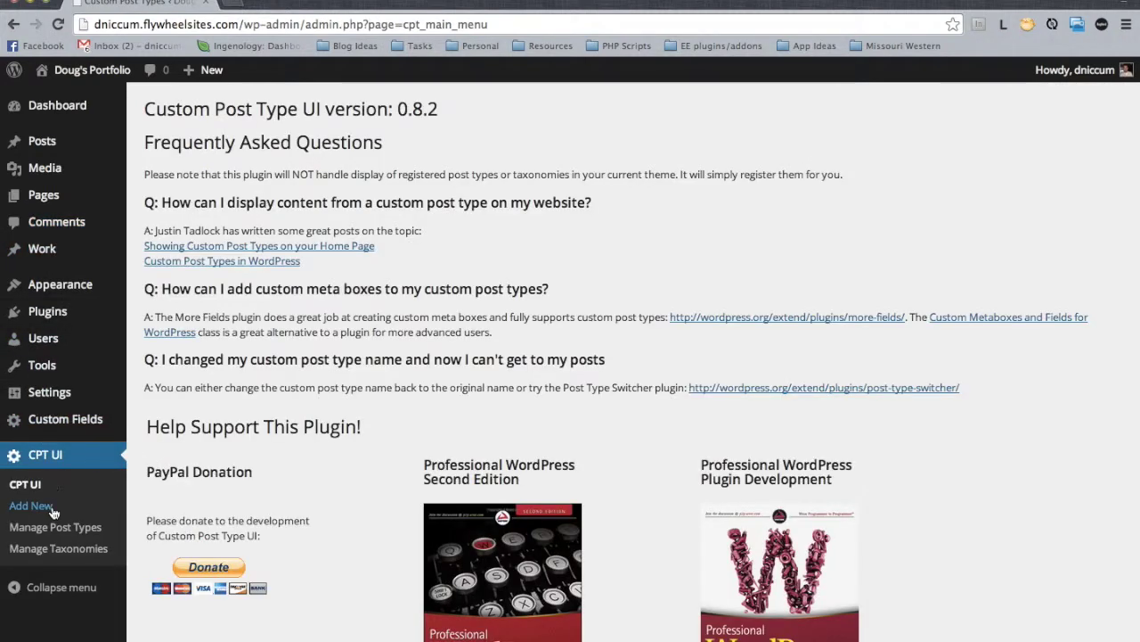
pyautogui.click(60, 527)
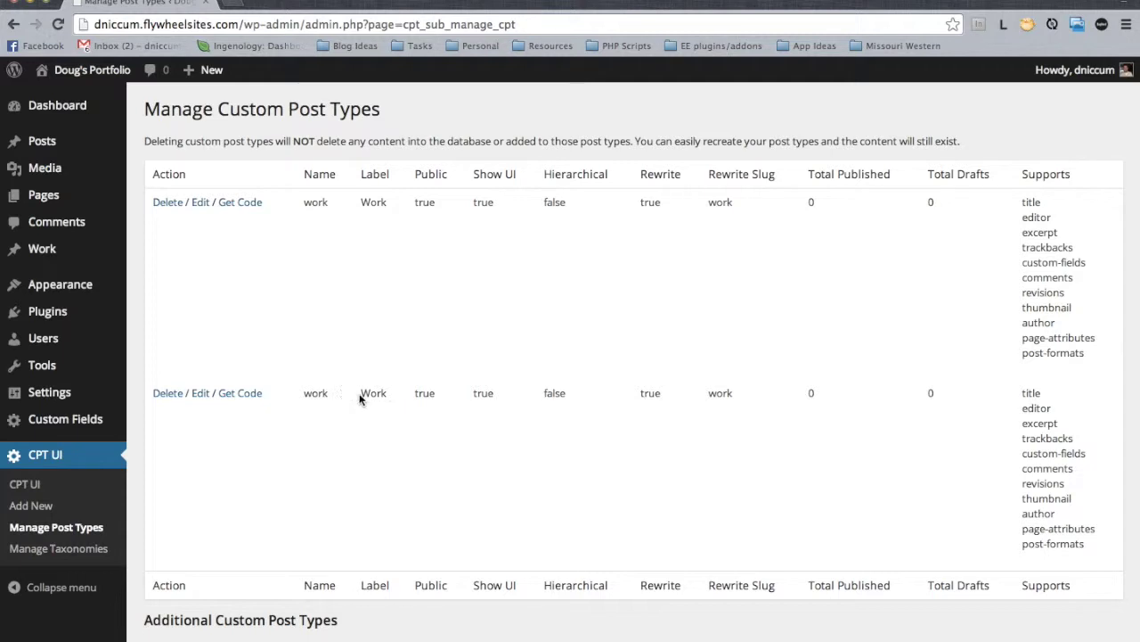
pyautogui.click(168, 395)
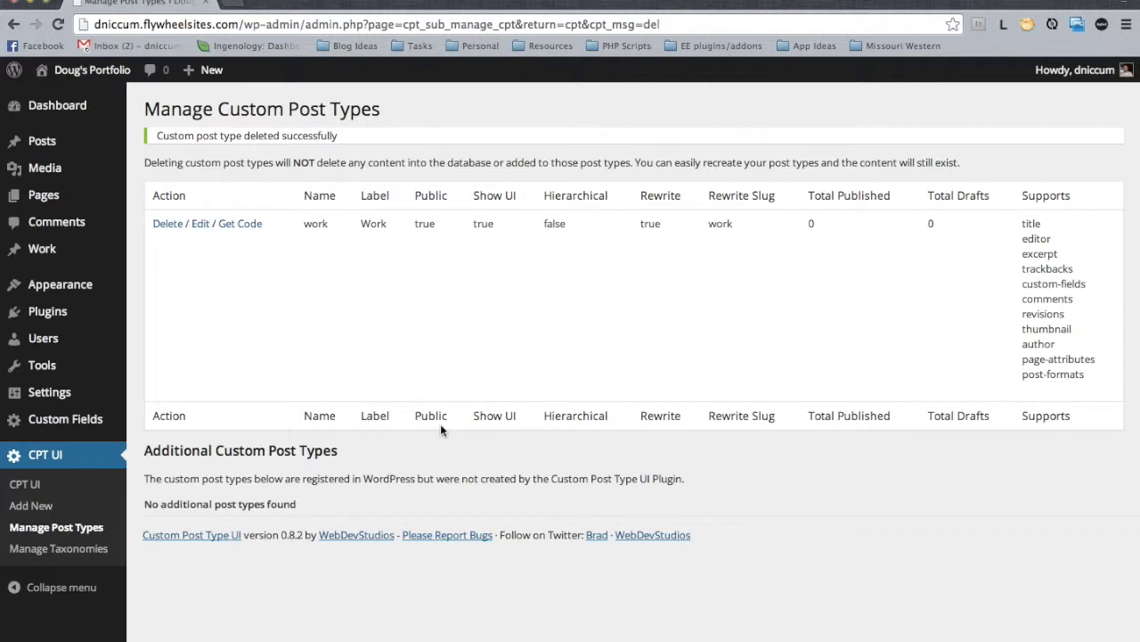
pyautogui.click(42, 253)
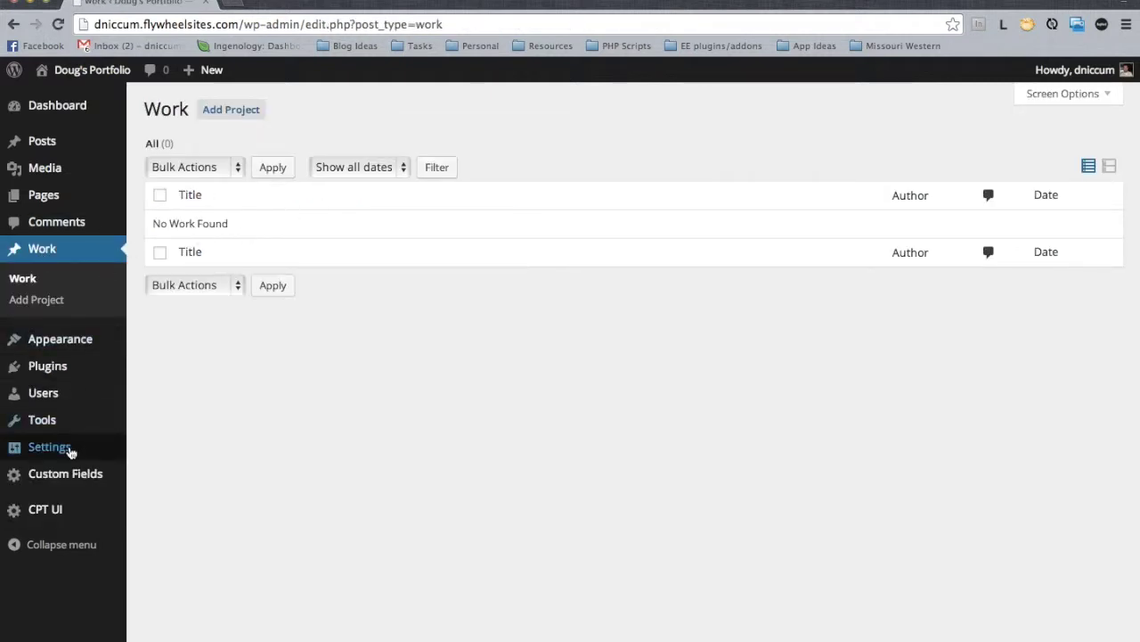
# Move the existing work field group in Custom Fields to the trash and delete it permanently
pyautogui.moveTo(68, 488)
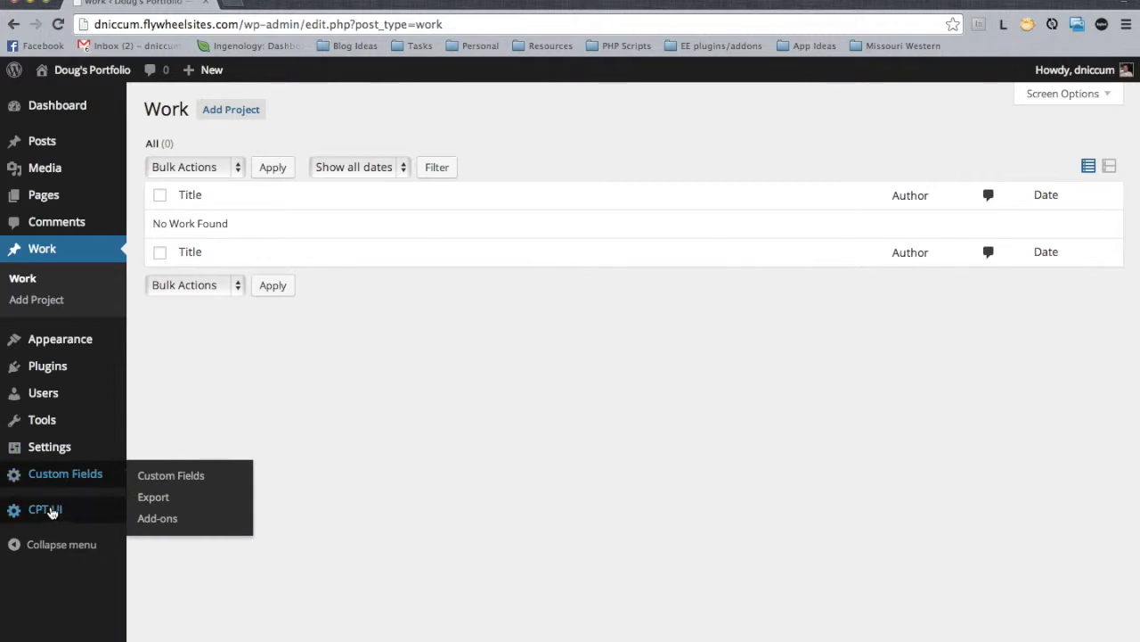
pyautogui.click(56, 489)
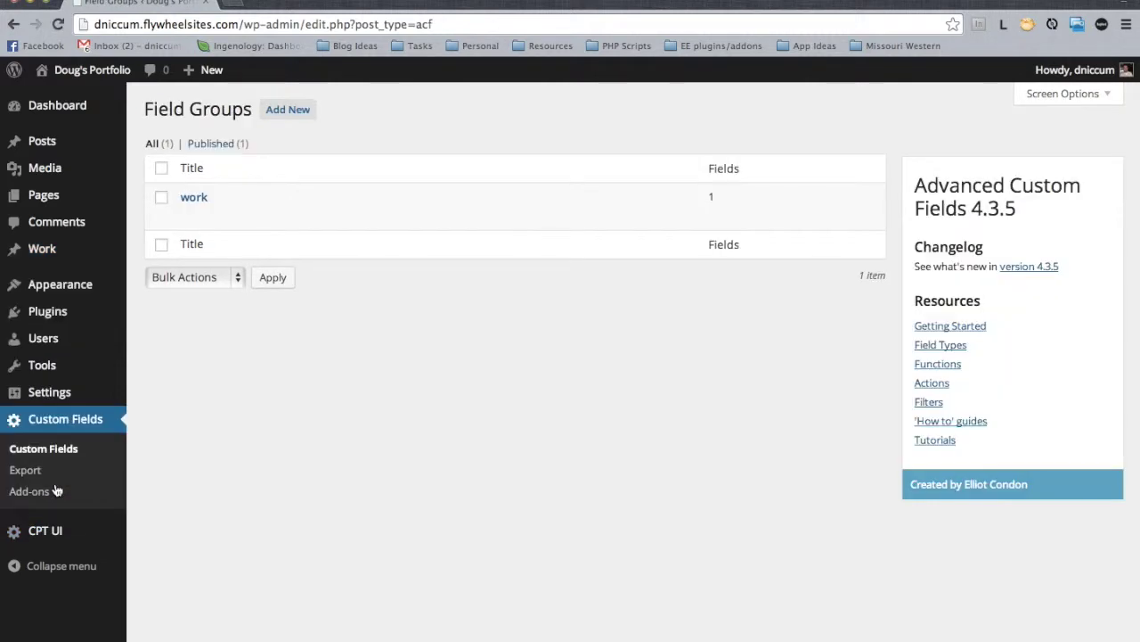
pyautogui.click(161, 197)
pyautogui.click(221, 215)
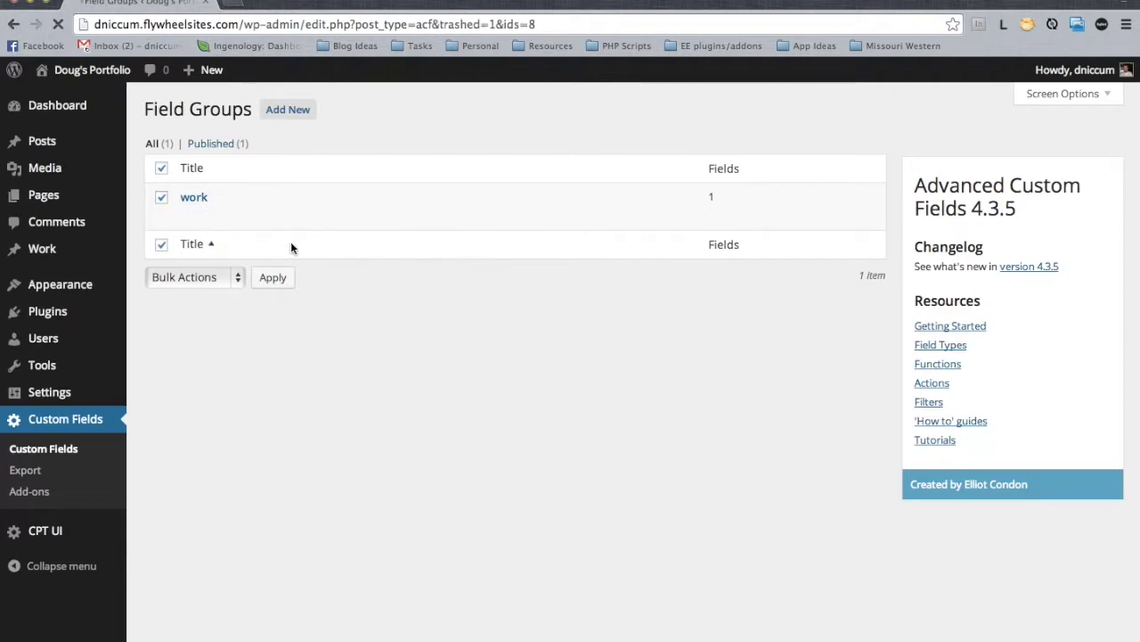
pyautogui.click(220, 190)
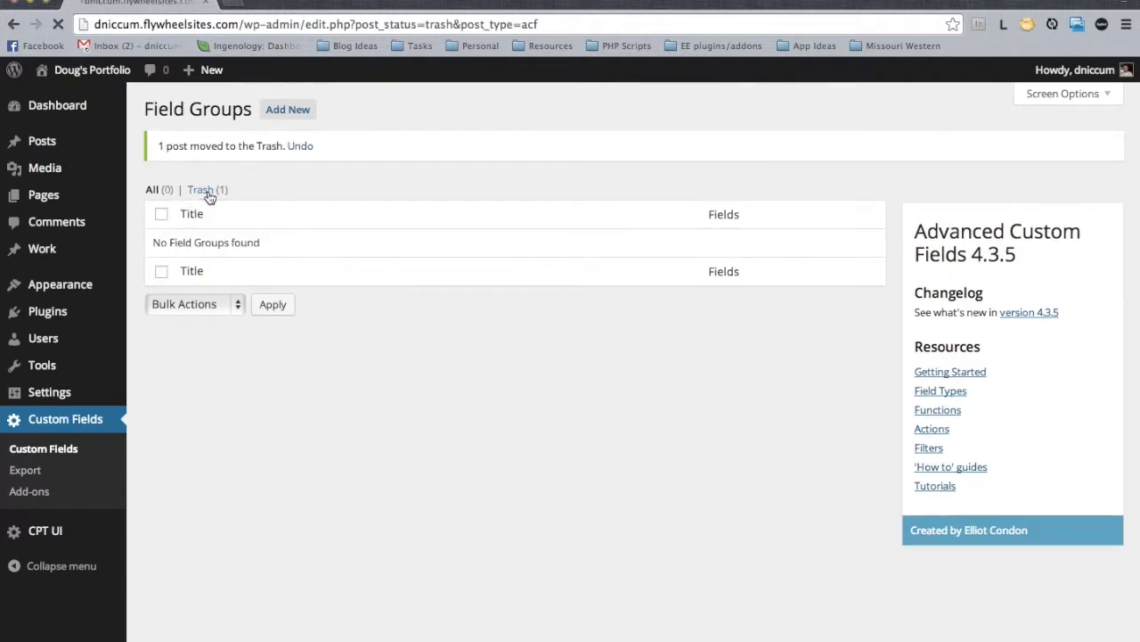
pyautogui.click(272, 216)
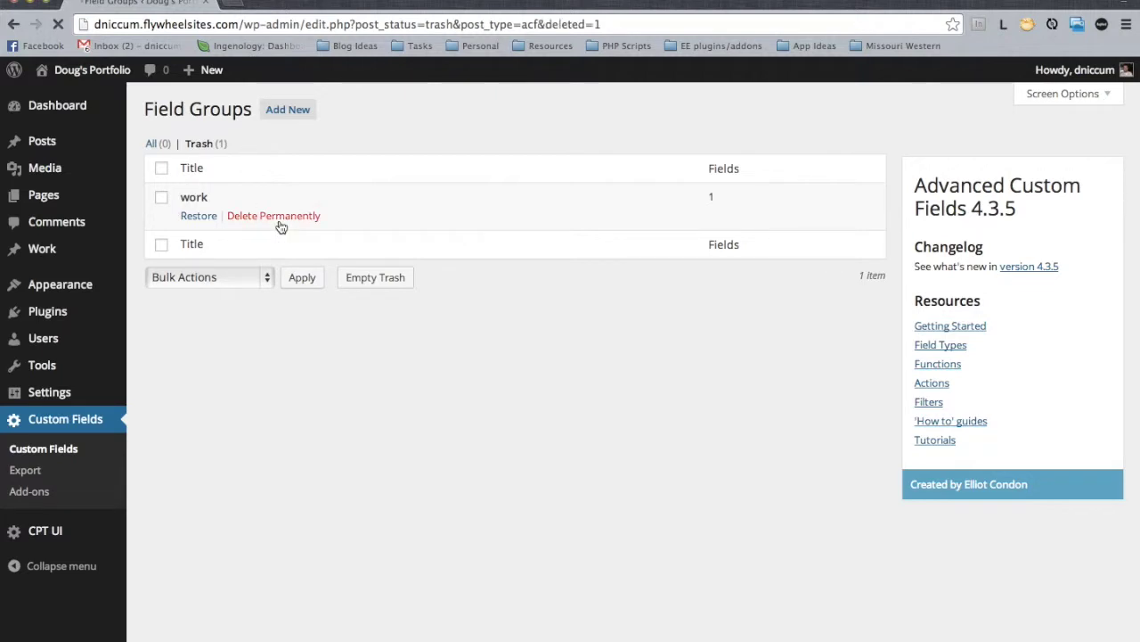
# Start a new field group titled work, shown when Post Type is equal to work
pyautogui.moveTo(104, 411)
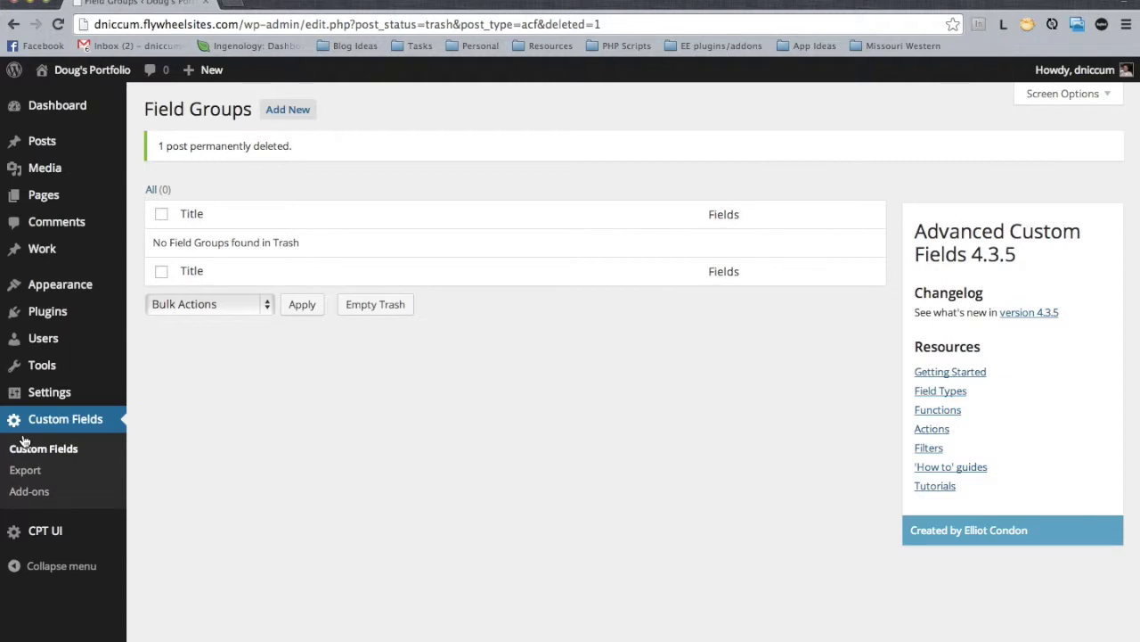
pyautogui.click(278, 119)
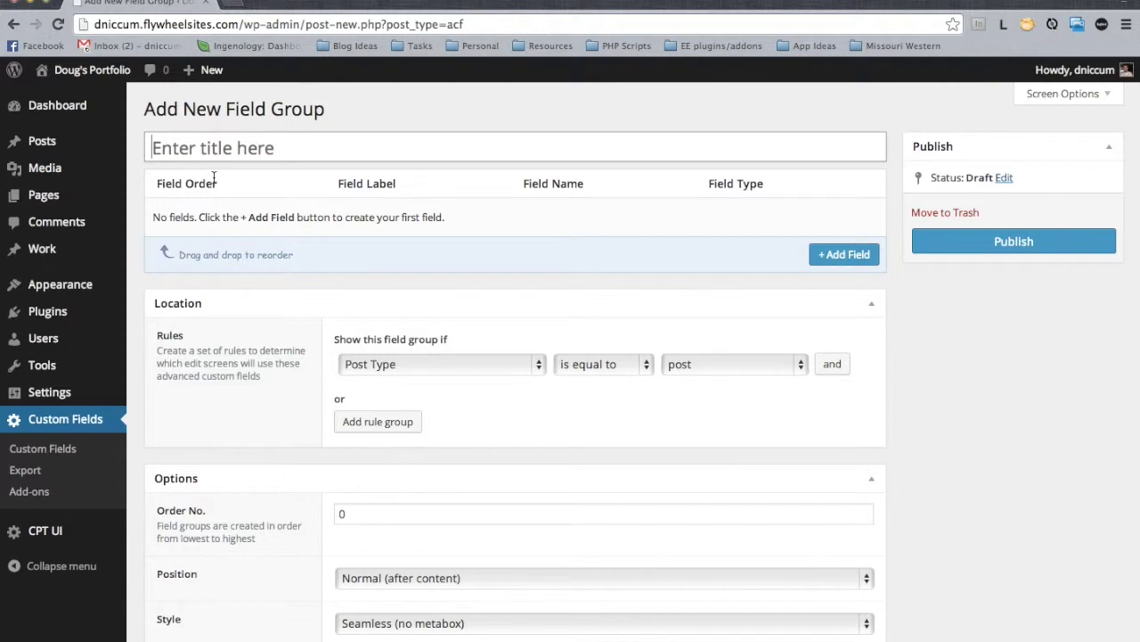
pyautogui.write('work')
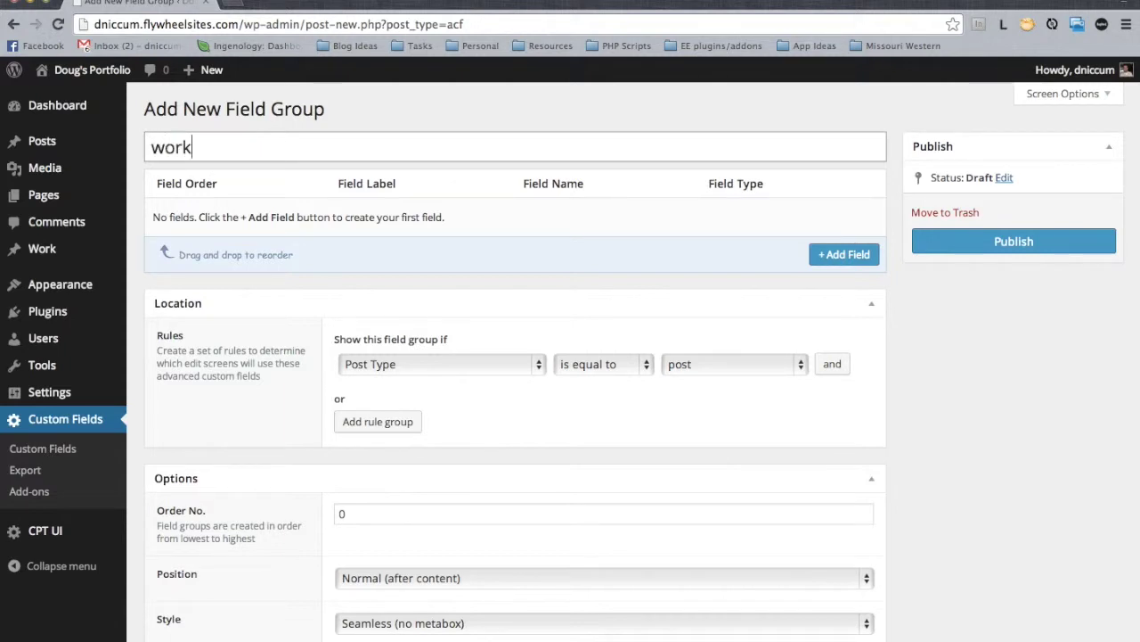
pyautogui.click(968, 380)
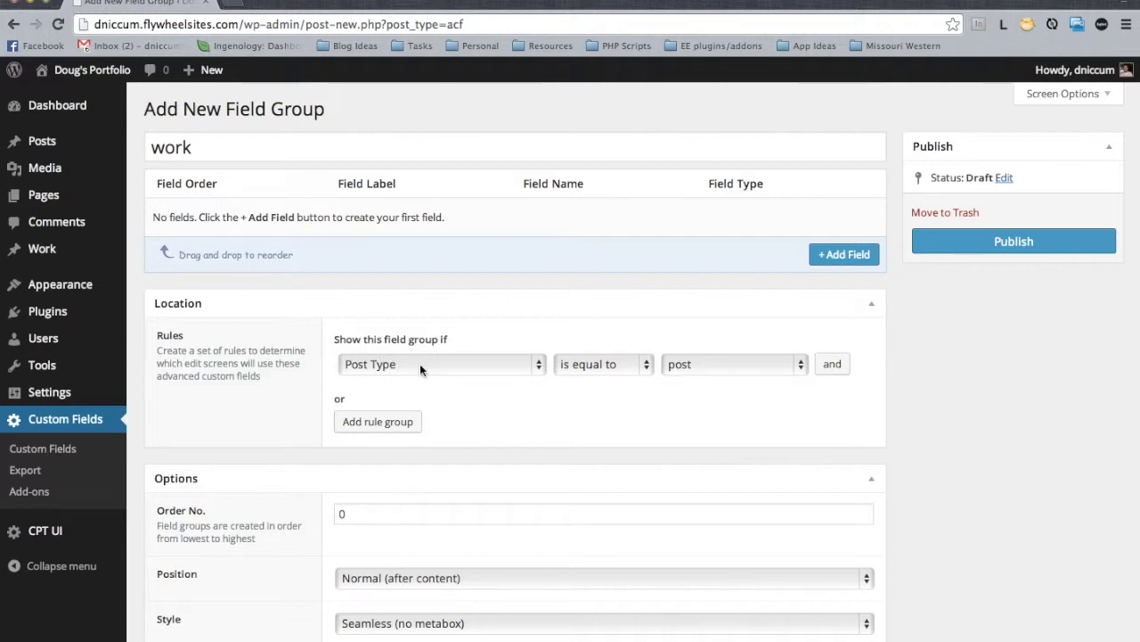
pyautogui.click(712, 366)
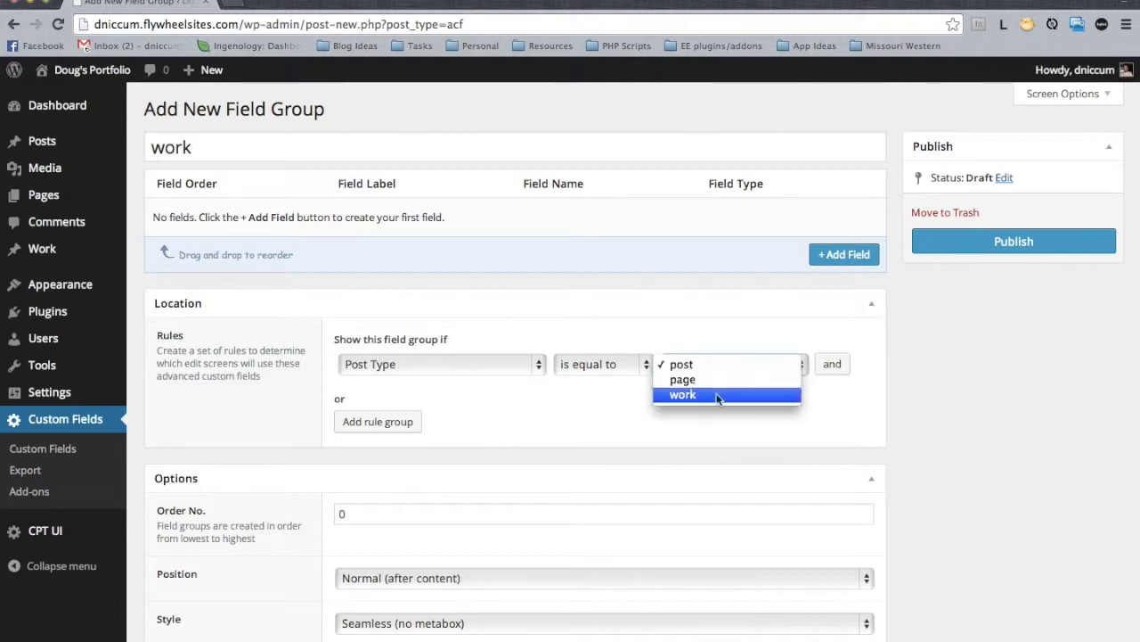
pyautogui.click(704, 395)
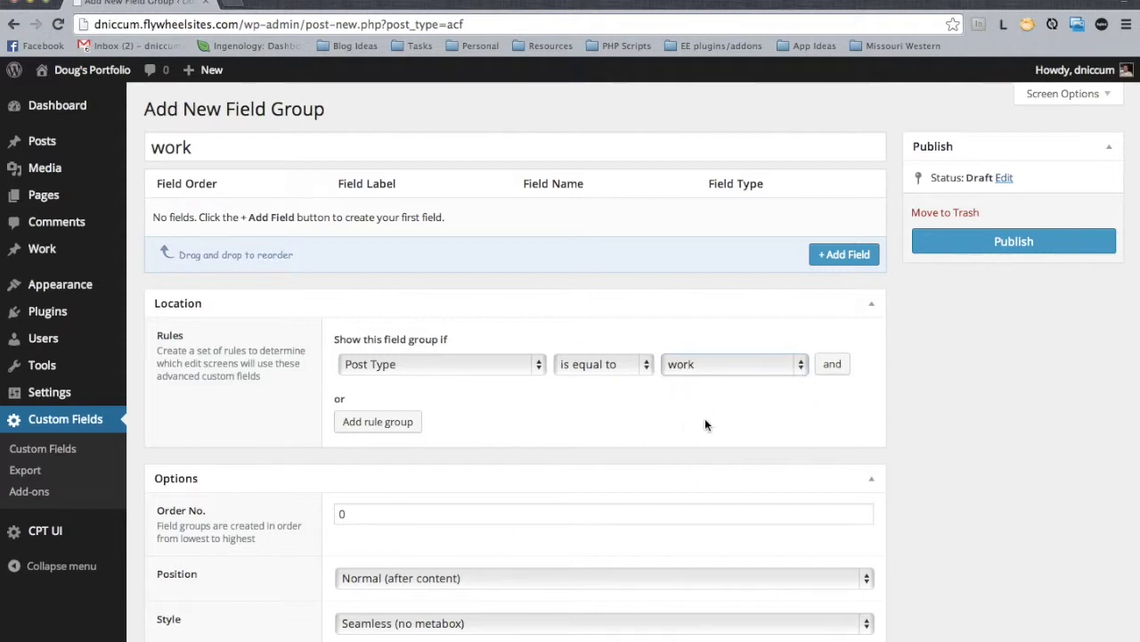
pyautogui.click(692, 365)
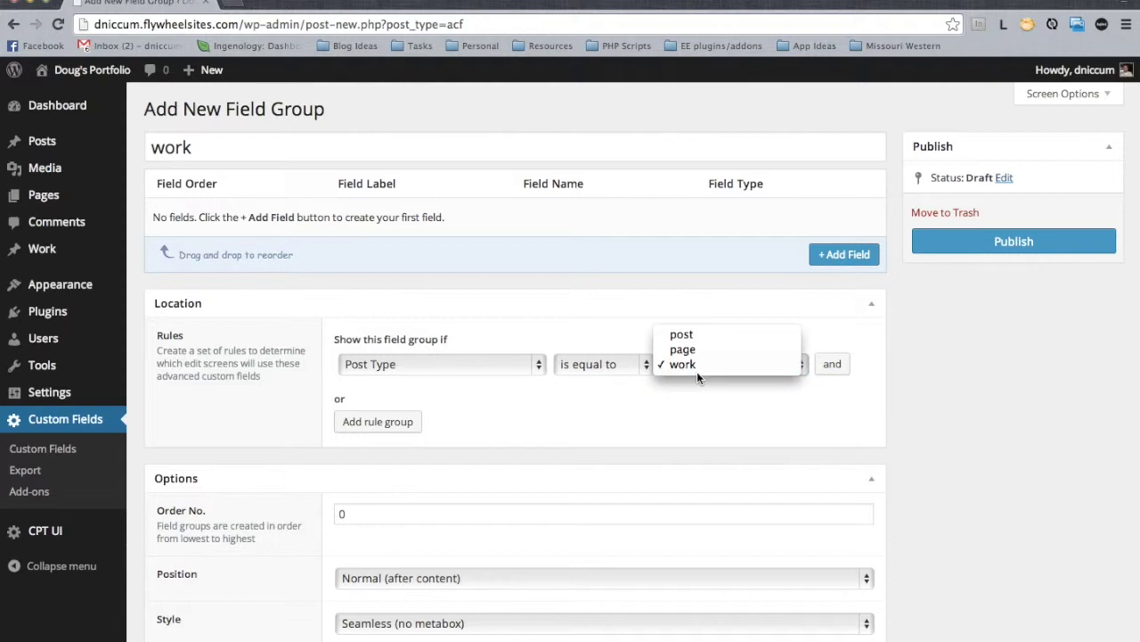
pyautogui.click(694, 365)
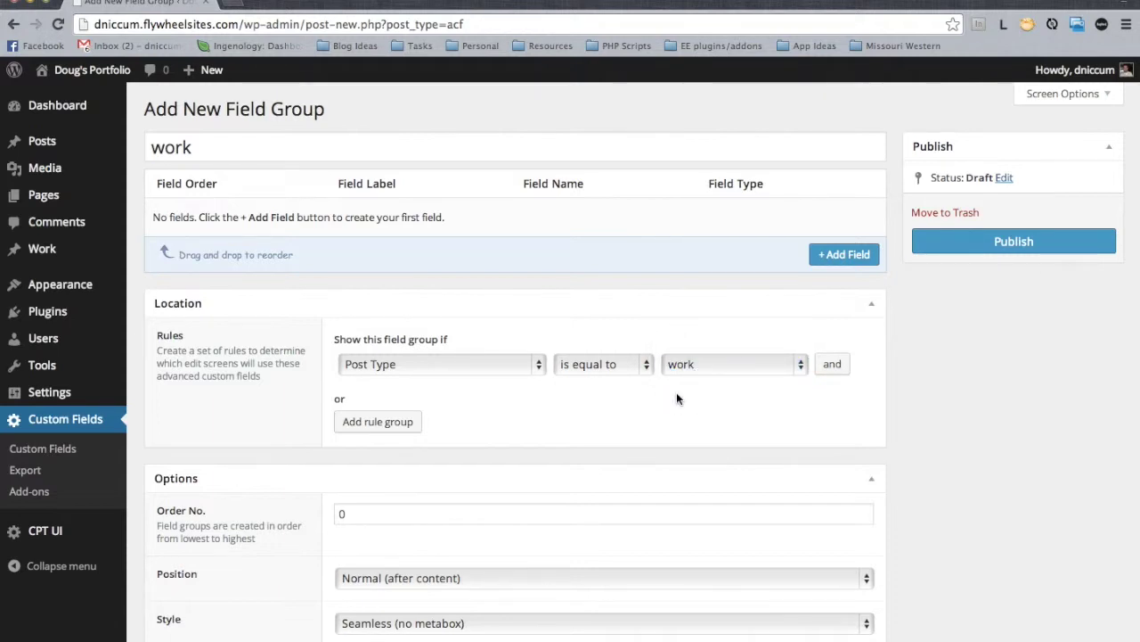
# Add a field to the work field group with the label Project Photos and the field name project_photos
pyautogui.click(844, 255)
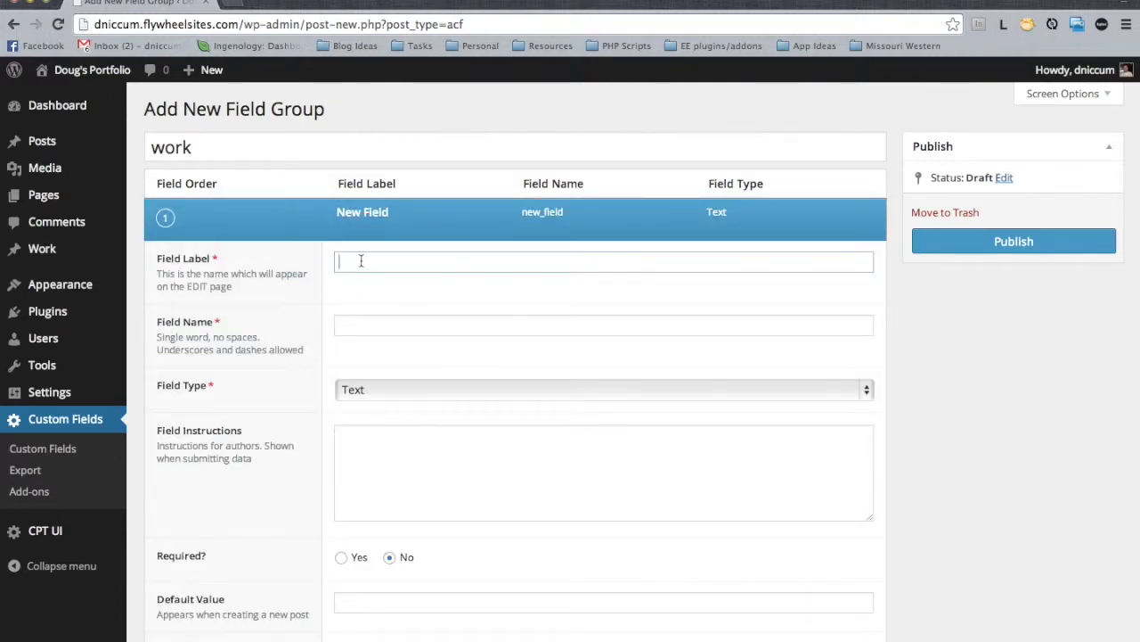
pyautogui.write('P')
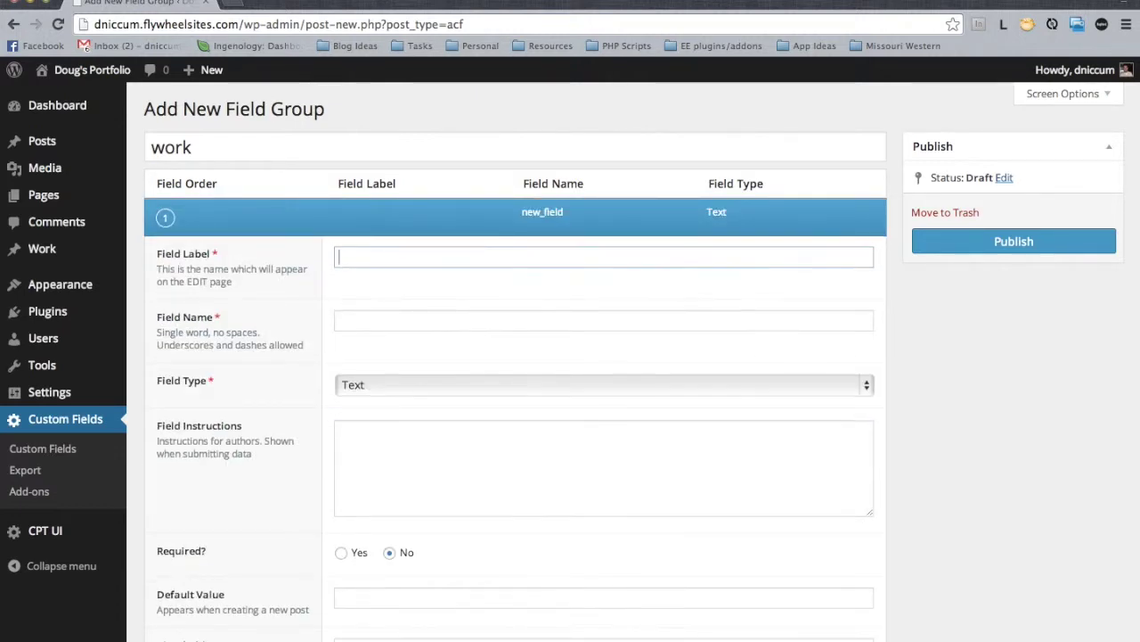
pyautogui.write('roject ')
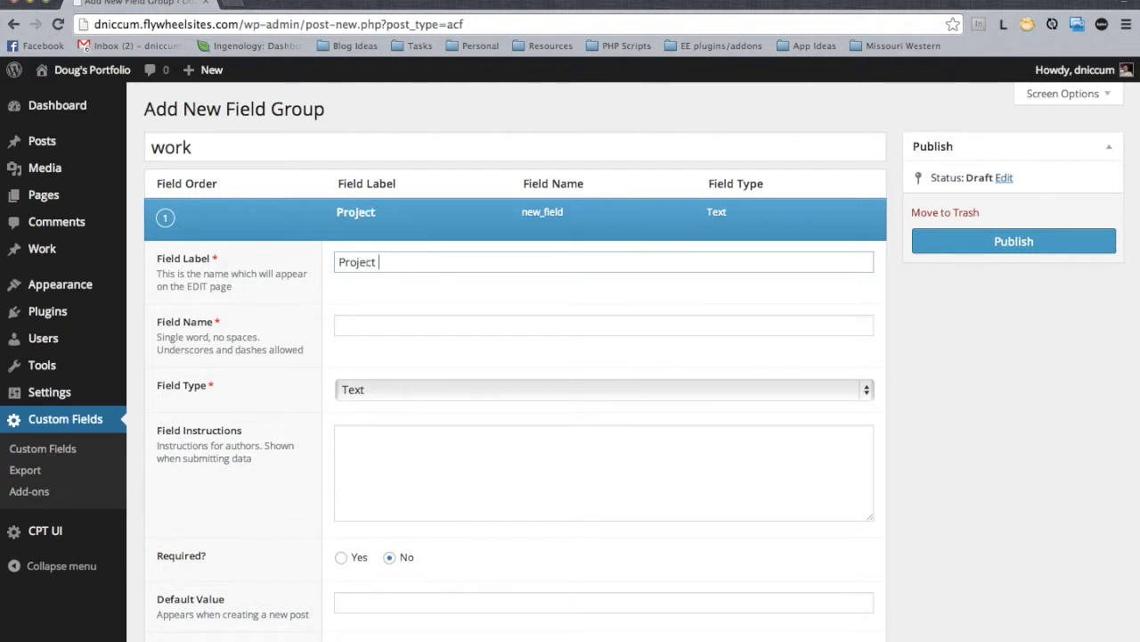
pyautogui.write('Photos')
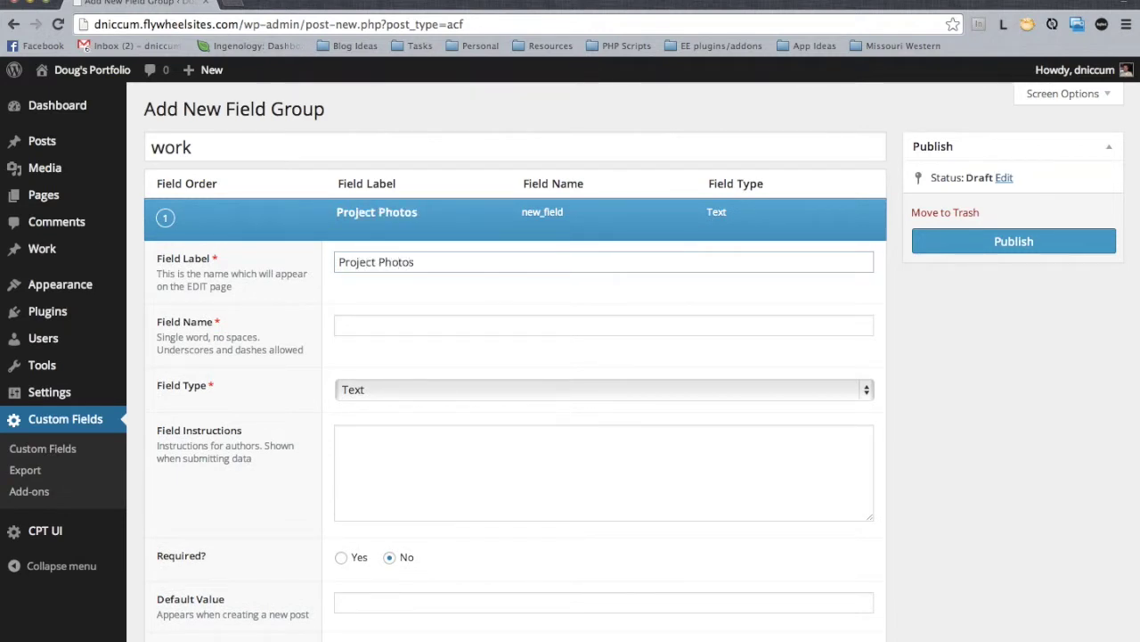
pyautogui.press('Tab')
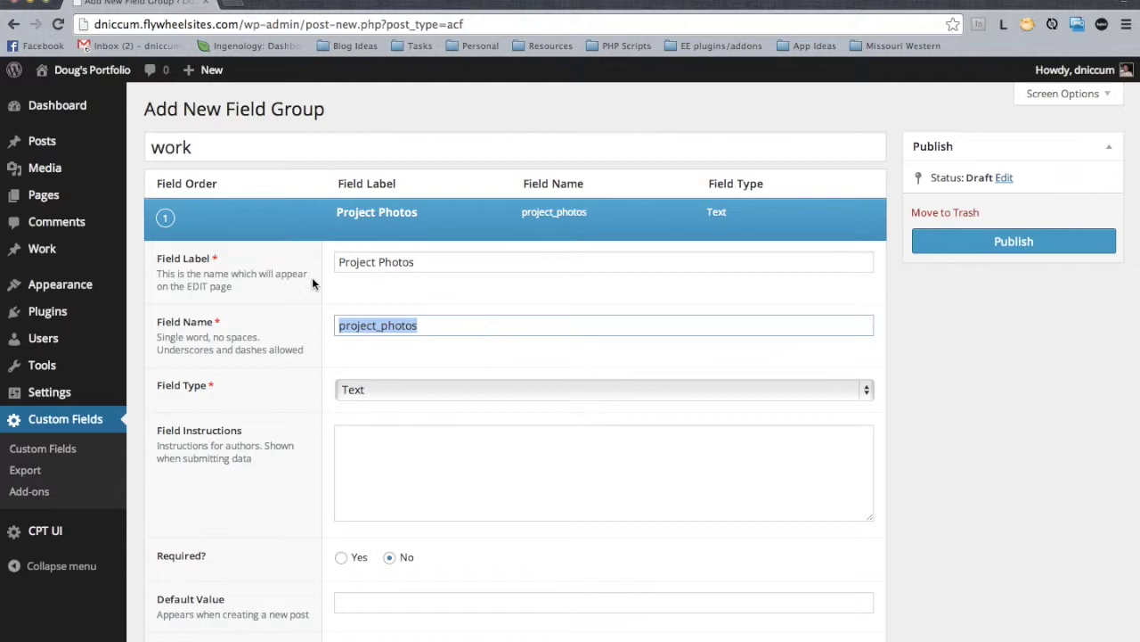
pyautogui.click(427, 295)
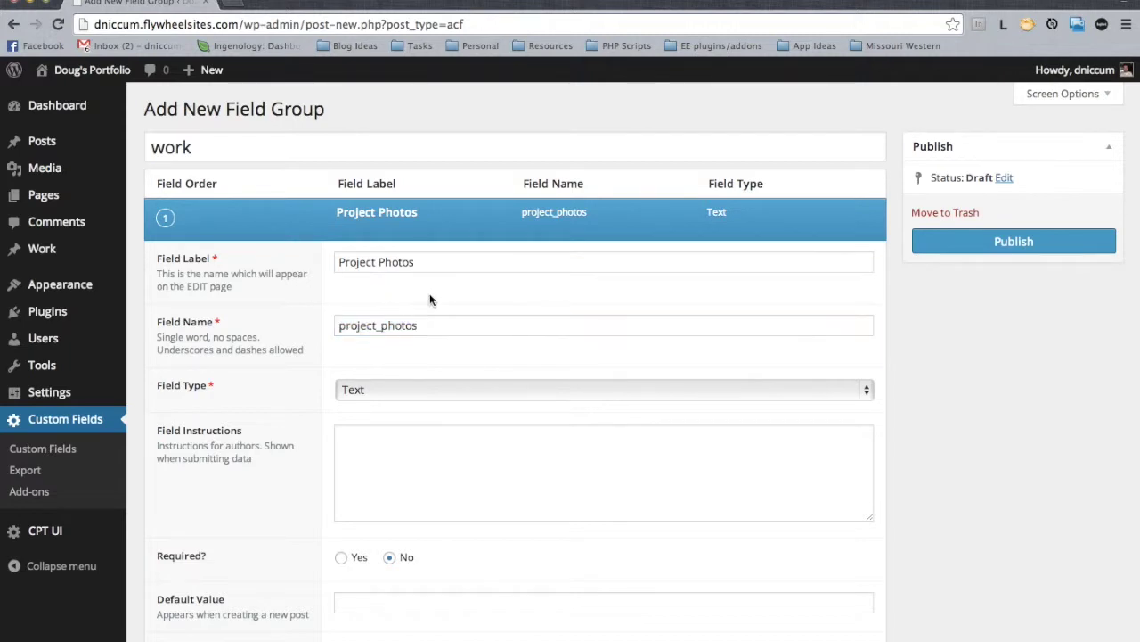
pyautogui.click(445, 260)
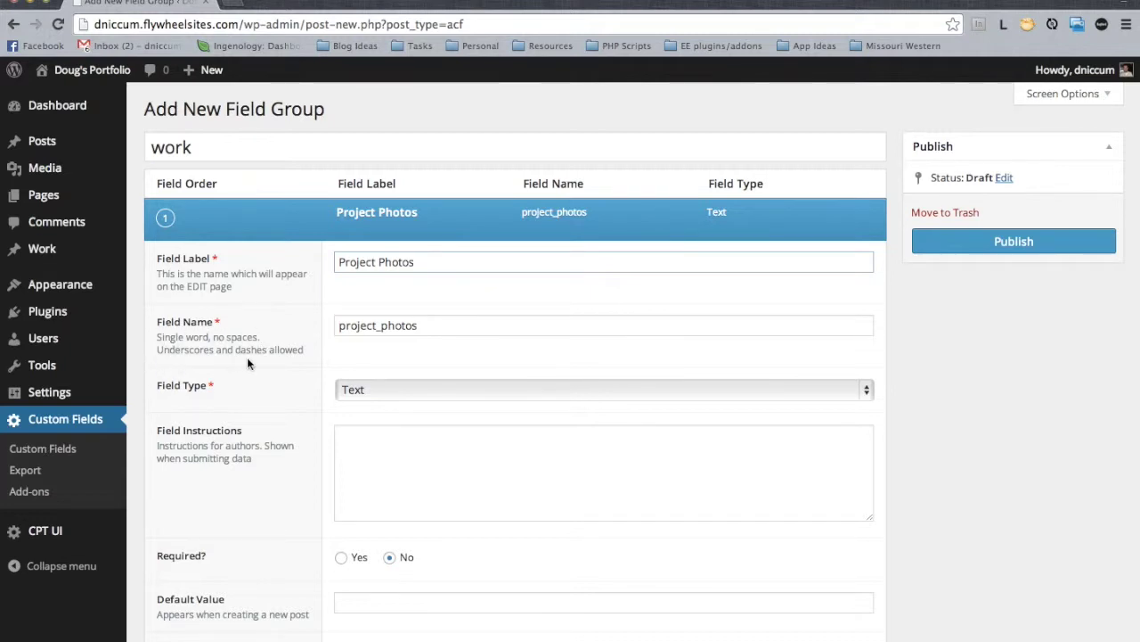
pyautogui.moveTo(575, 203)
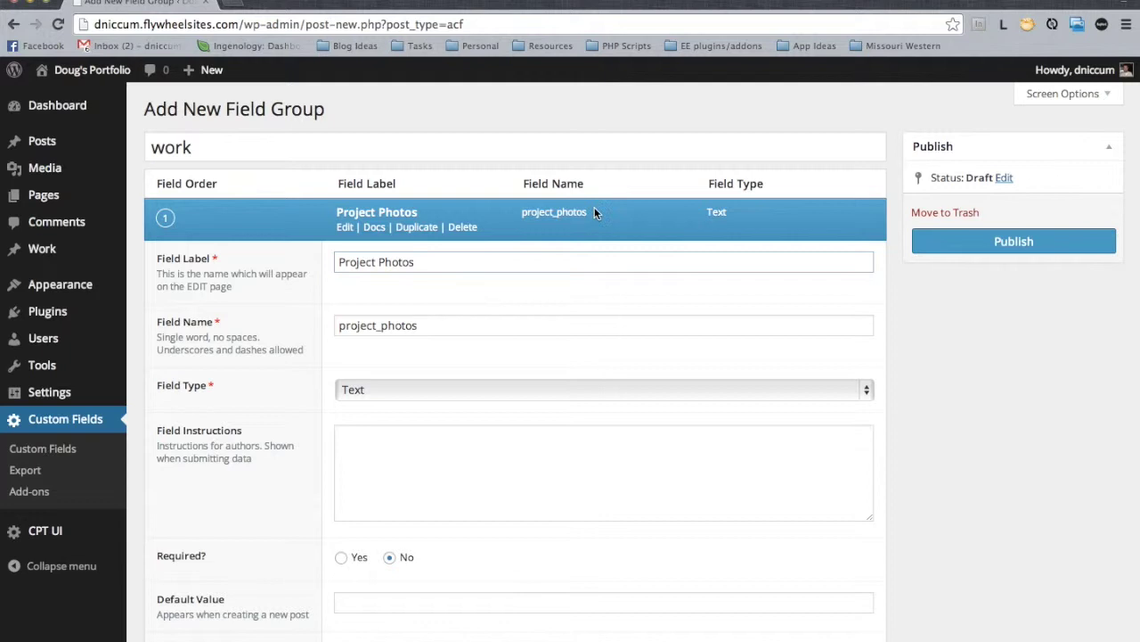
# Set the Project Photos field type to Wysiwyg Editor with the instructions "Select/upload the images for this project here."
pyautogui.click(532, 392)
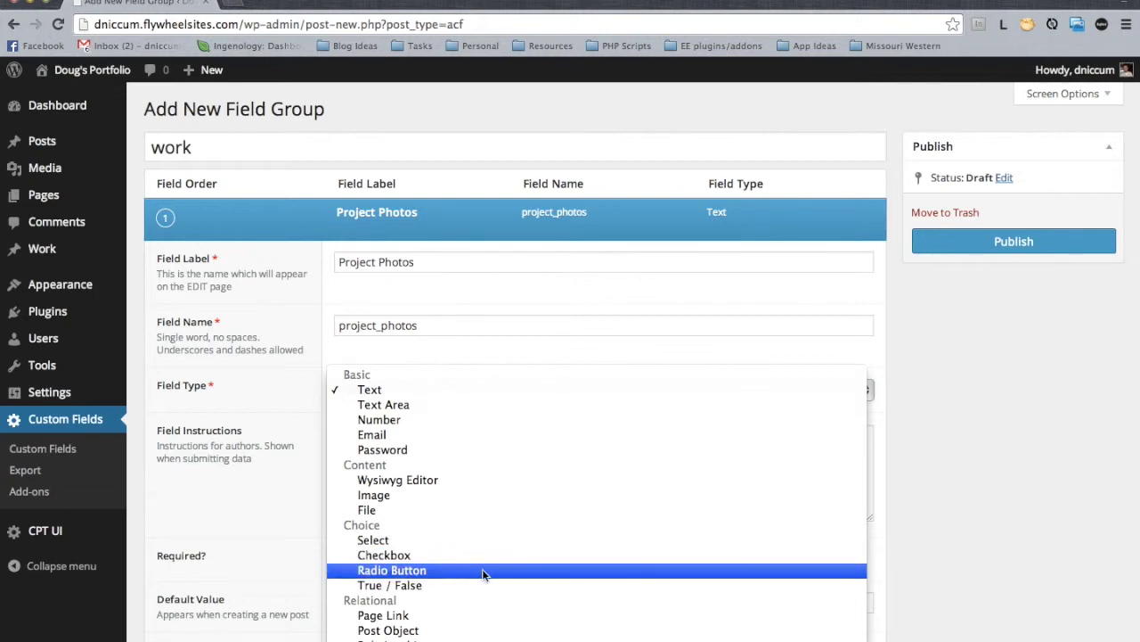
pyautogui.click(395, 481)
pyautogui.click(466, 456)
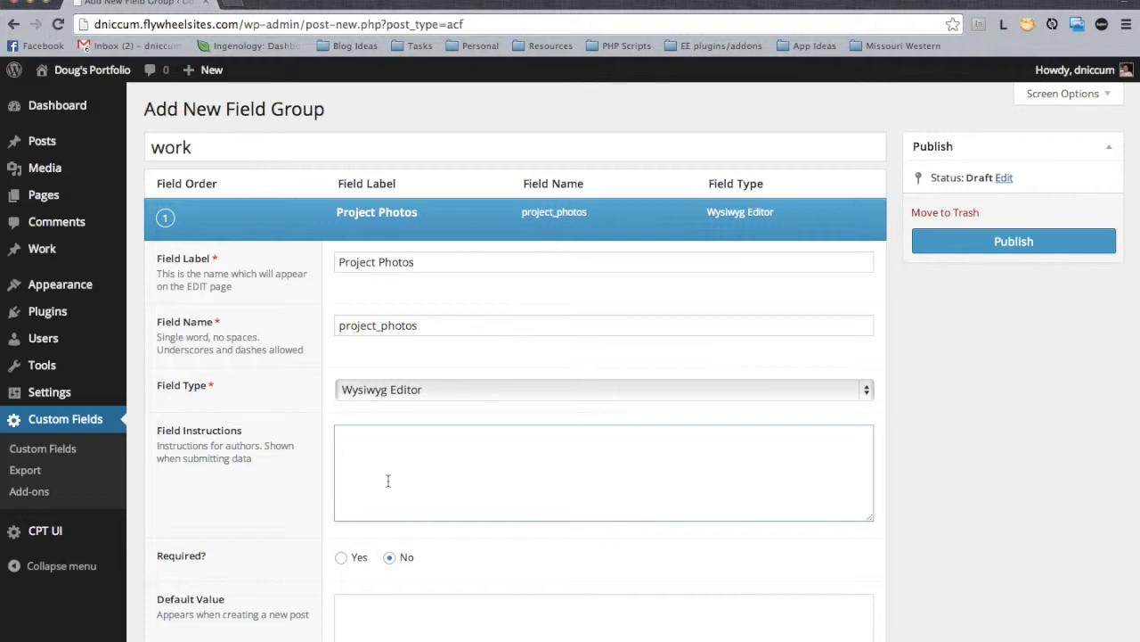
pyautogui.write('Select/upload the images for this')
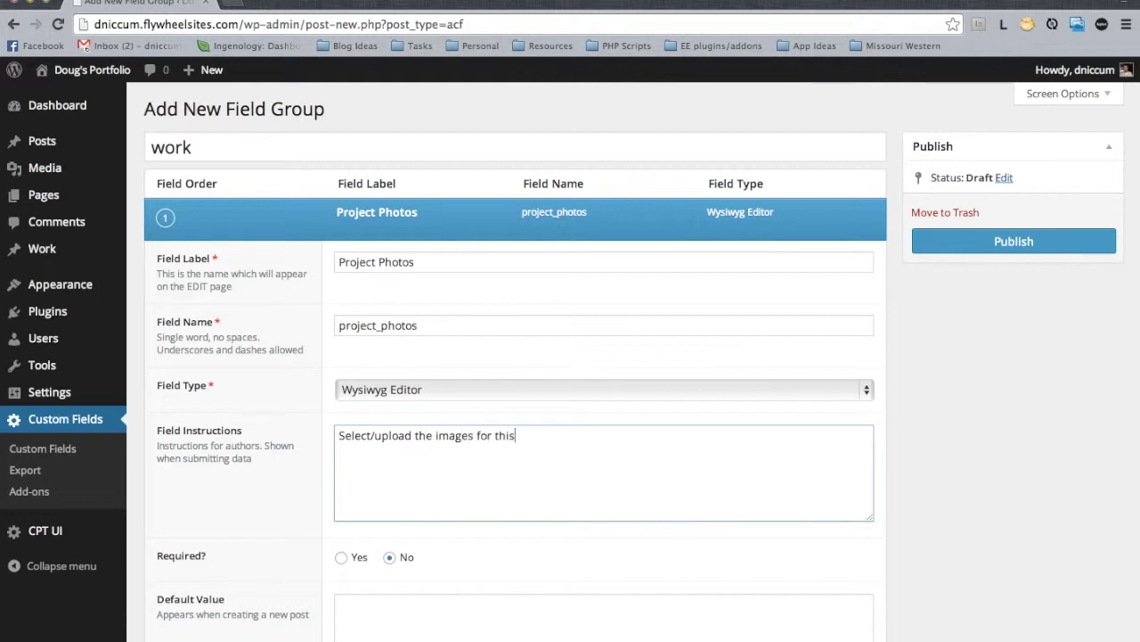
pyautogui.write(' project here.')
# Make the Project Photos field required with the Basic toolbar, and close the field's settings
pyautogui.scroll(-3, 262, 522)
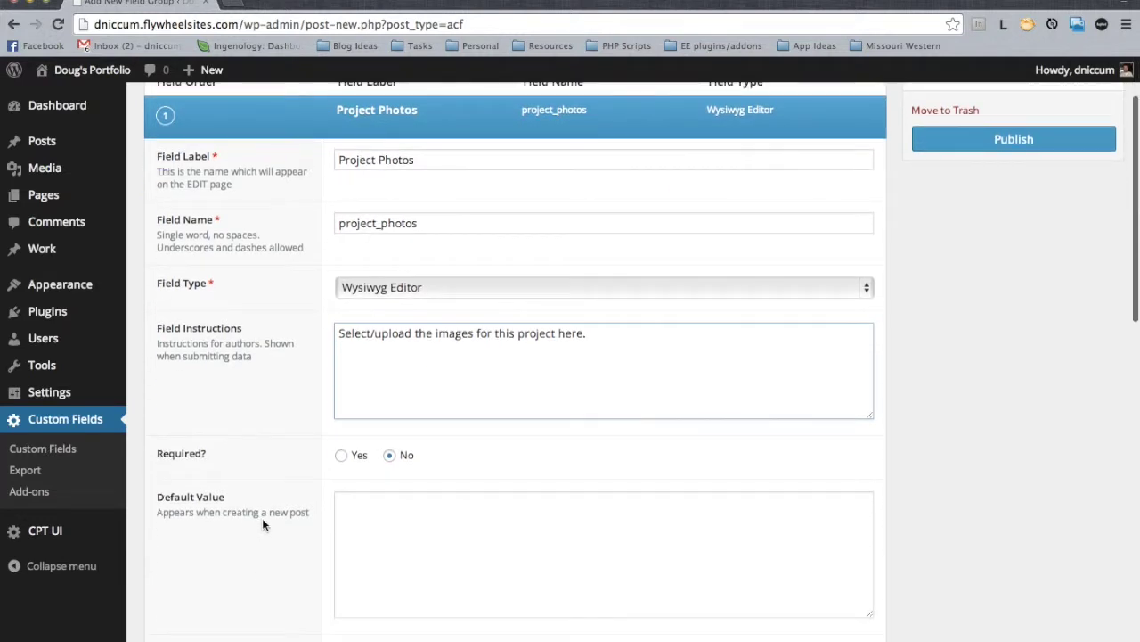
pyautogui.scroll(-4, 262, 509)
pyautogui.click(341, 310)
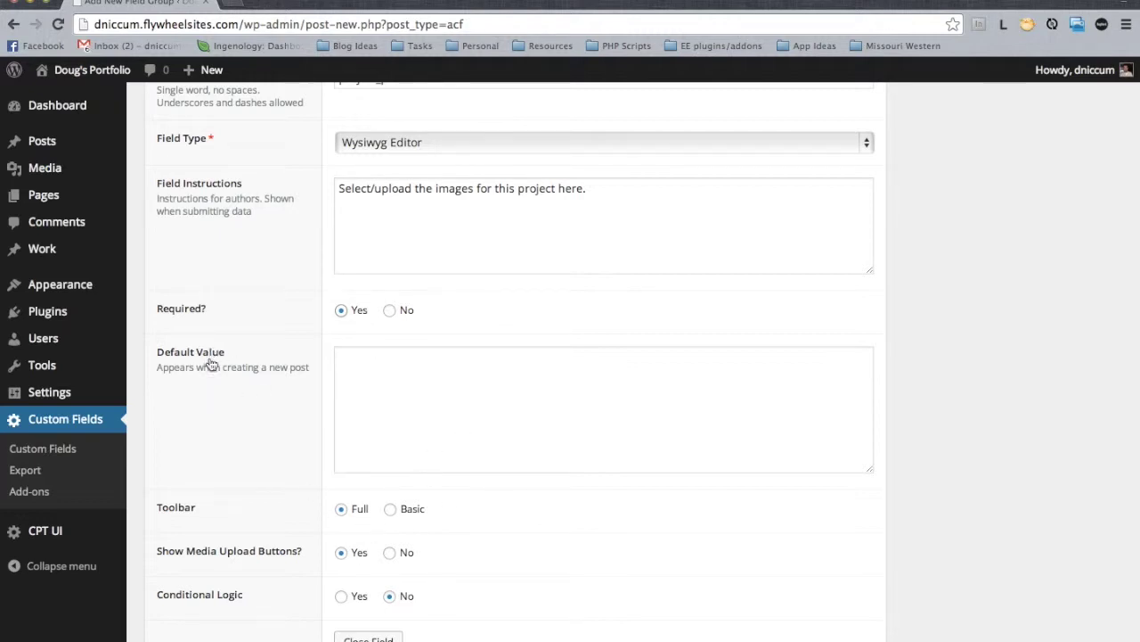
pyautogui.scroll(-3, 584, 530)
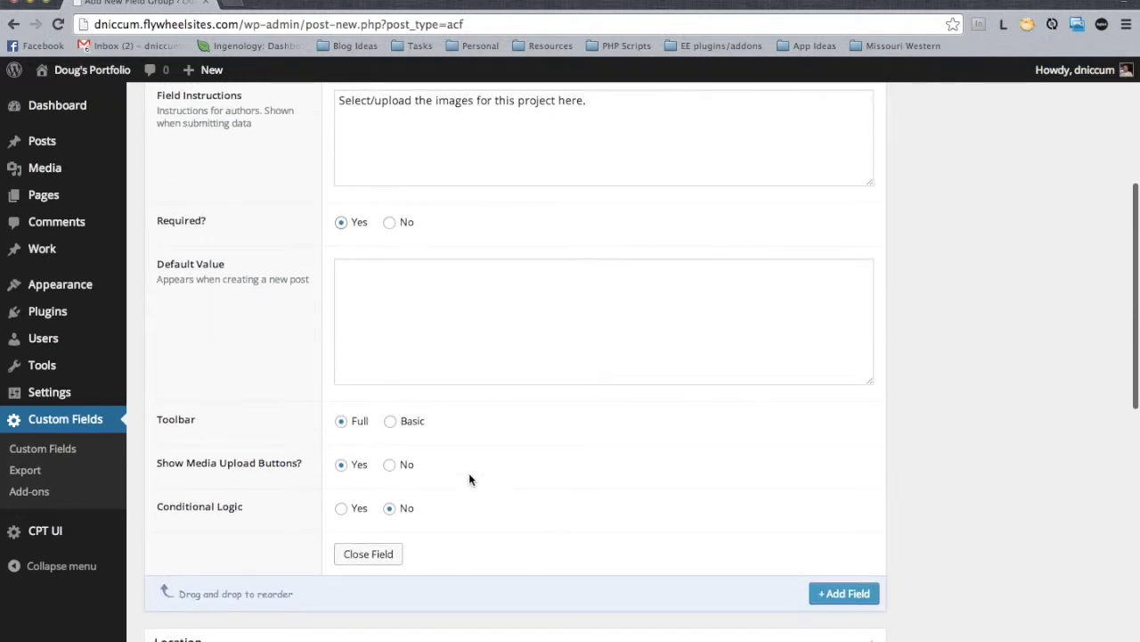
pyautogui.click(390, 423)
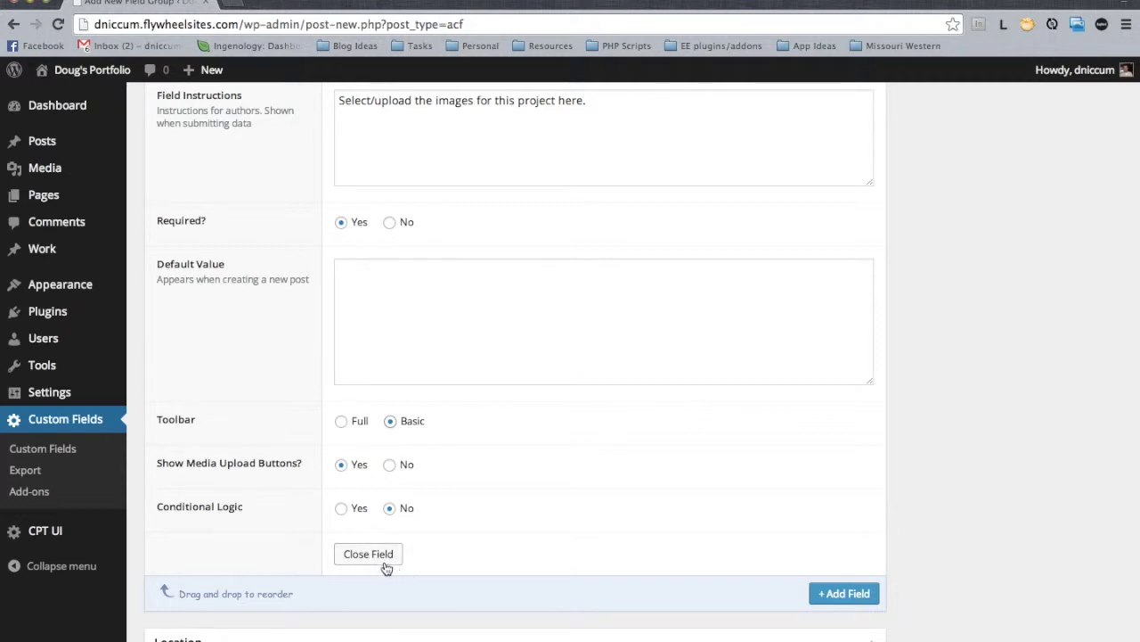
pyautogui.click(358, 558)
# Hide all the listed items from the edit screen in the group's options, and publish the work field group
pyautogui.scroll(5, 383, 482)
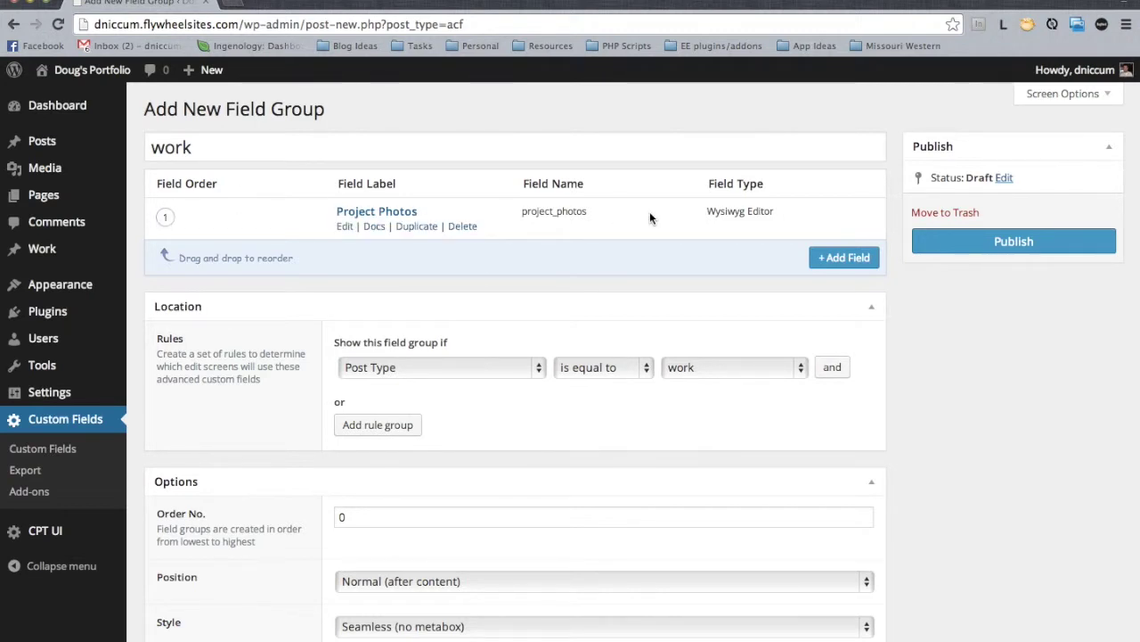
pyautogui.scroll(-5, 611, 360)
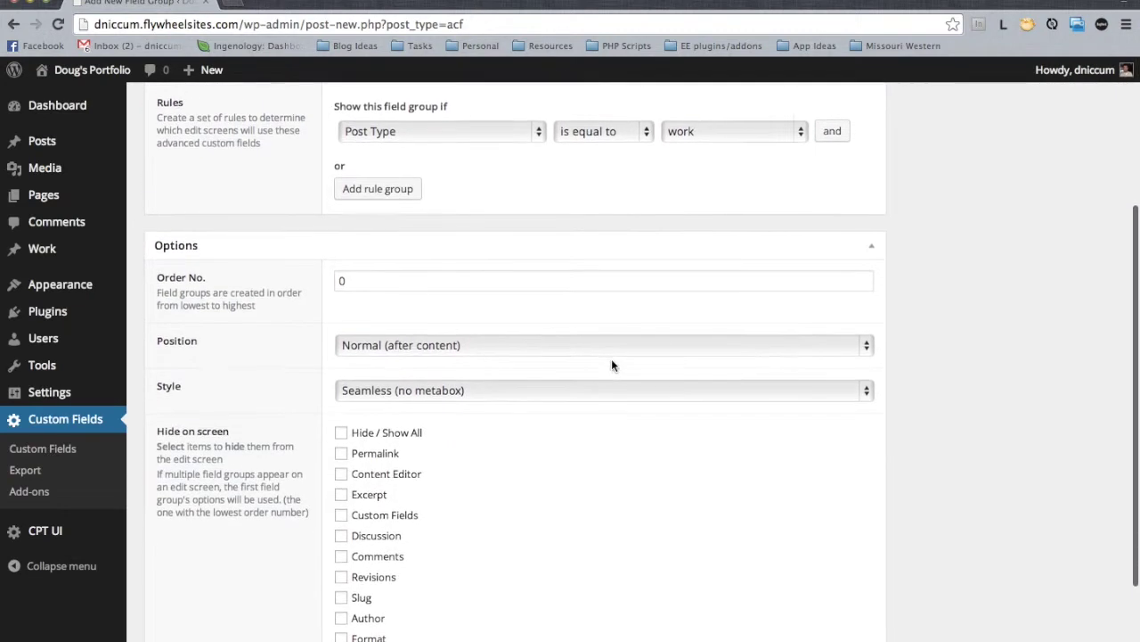
pyautogui.scroll(-2, 611, 366)
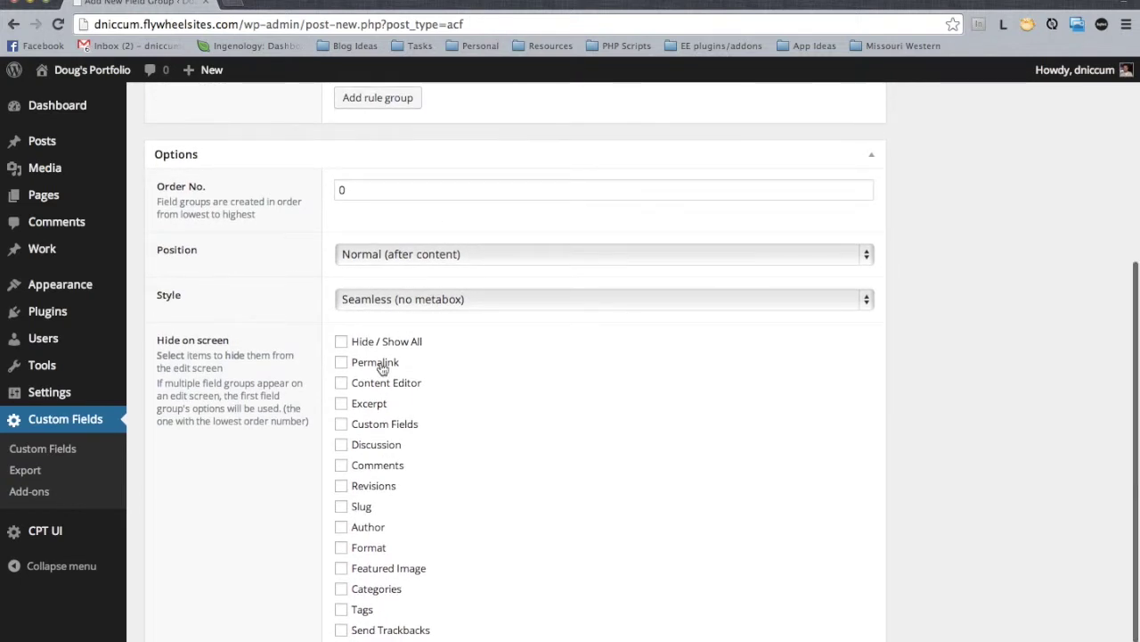
pyautogui.scroll(1, 381, 368)
pyautogui.click(341, 354)
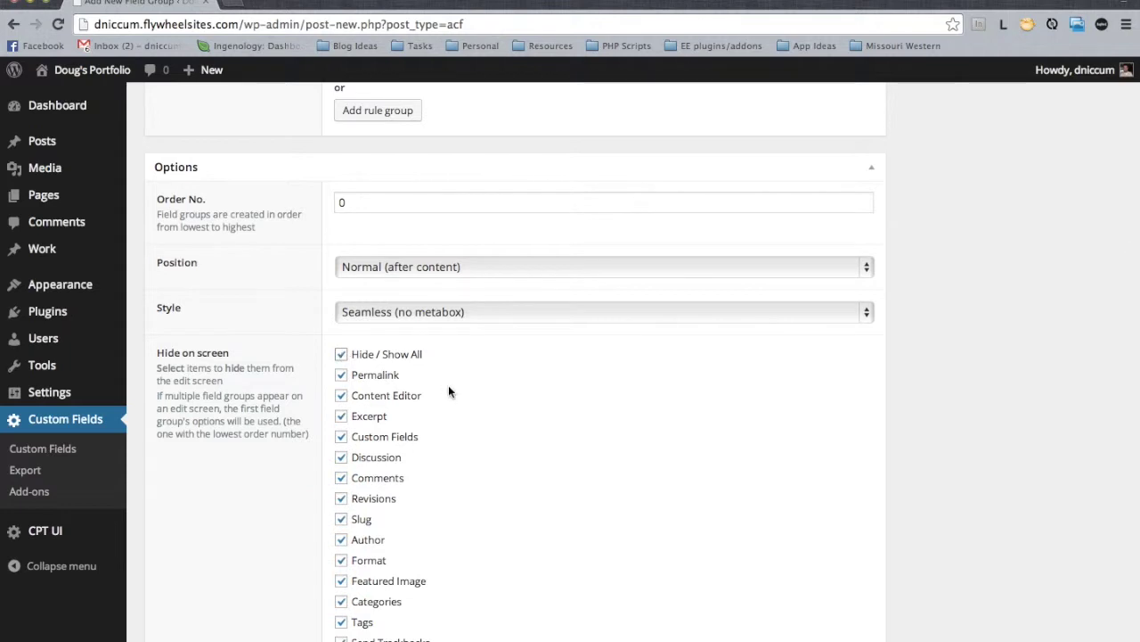
pyautogui.scroll(-2, 420, 441)
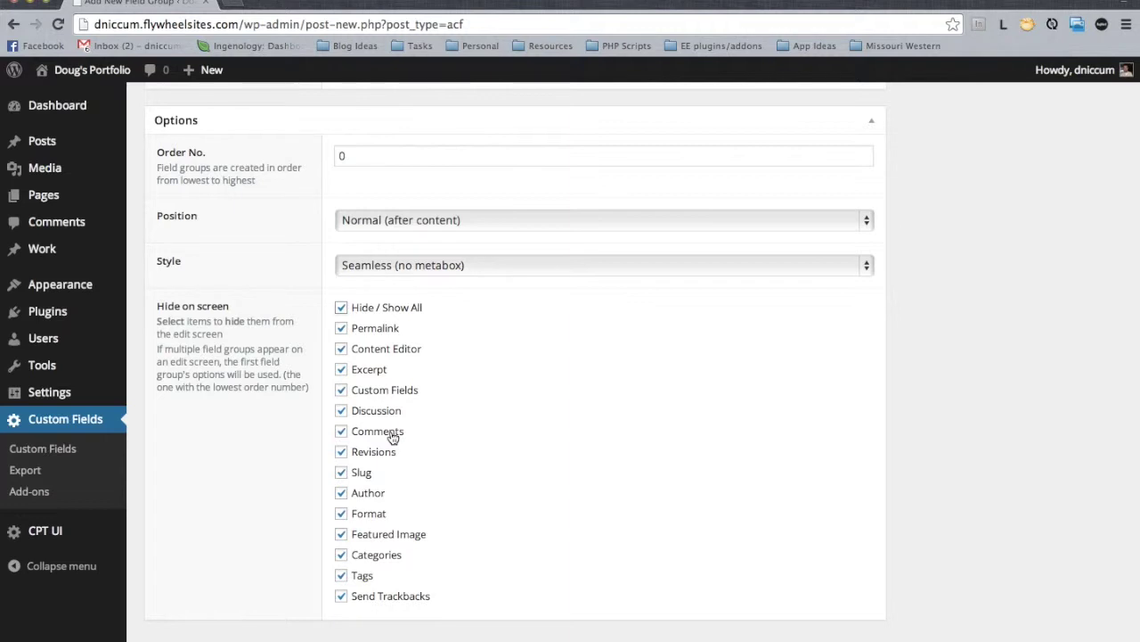
pyautogui.scroll(1, 392, 443)
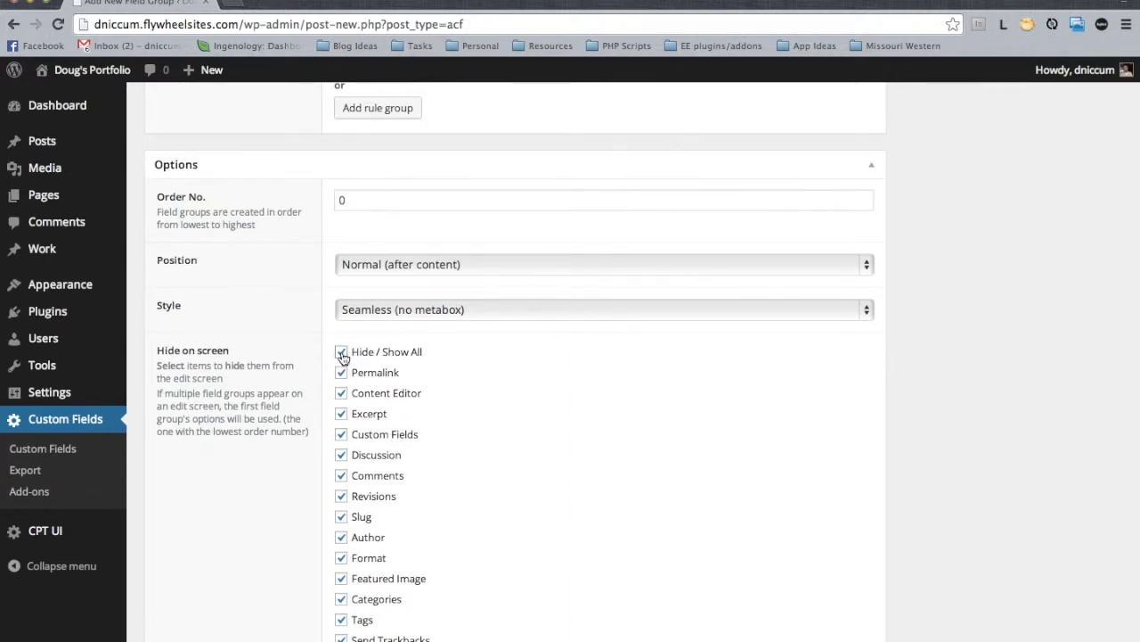
pyautogui.scroll(5, 414, 356)
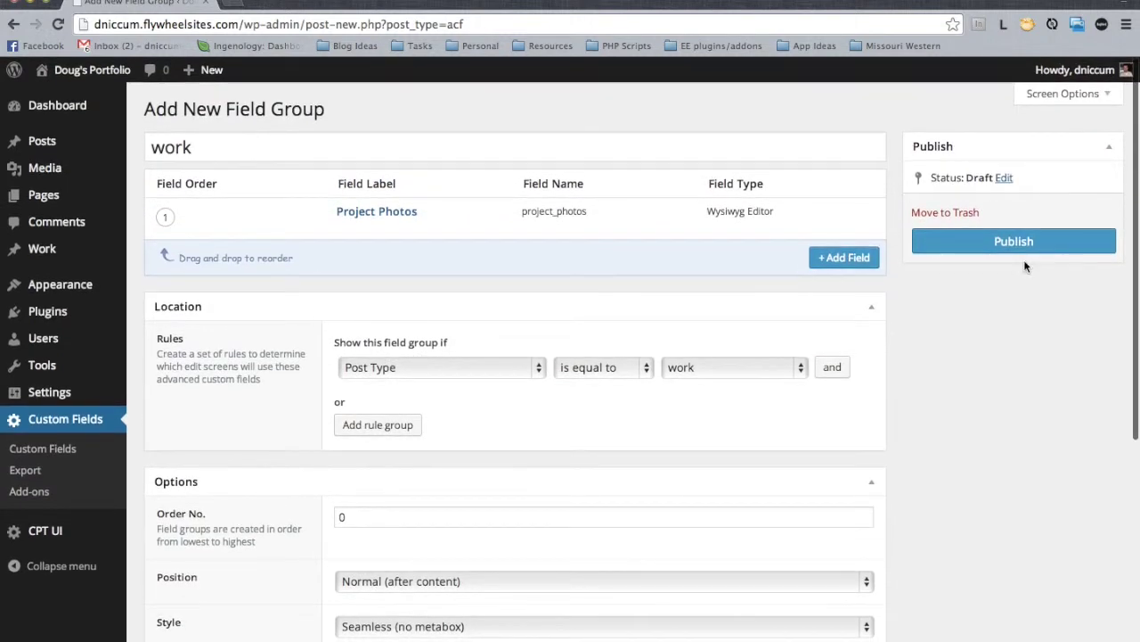
pyautogui.click(1031, 252)
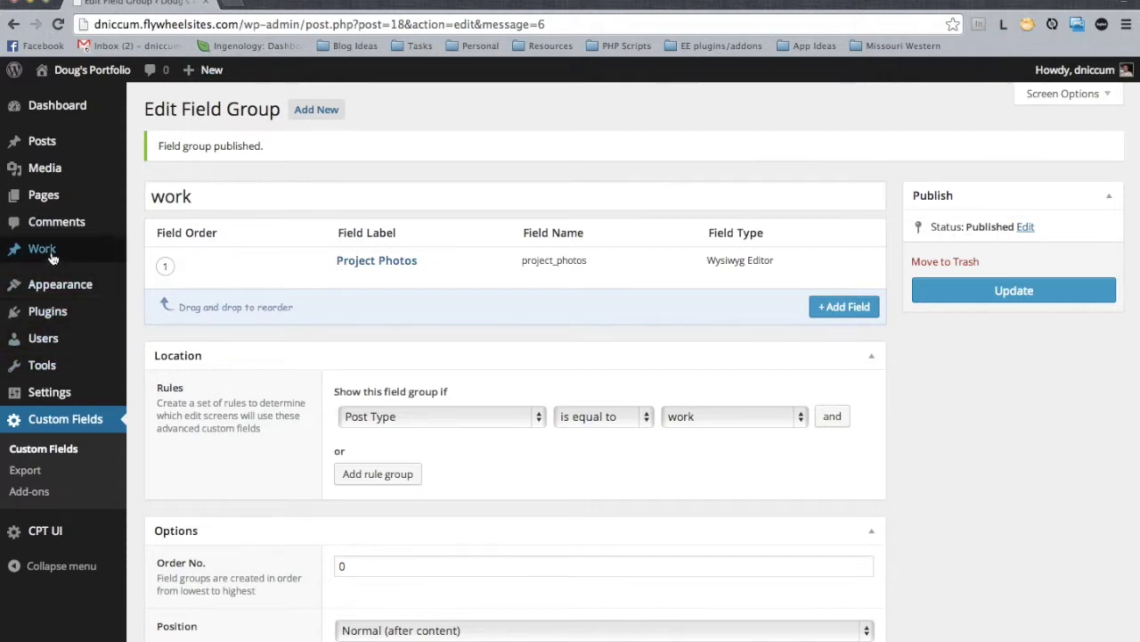
# Start a new project under Work with the title Profile Photo
pyautogui.moveTo(44, 250)
pyautogui.click(167, 273)
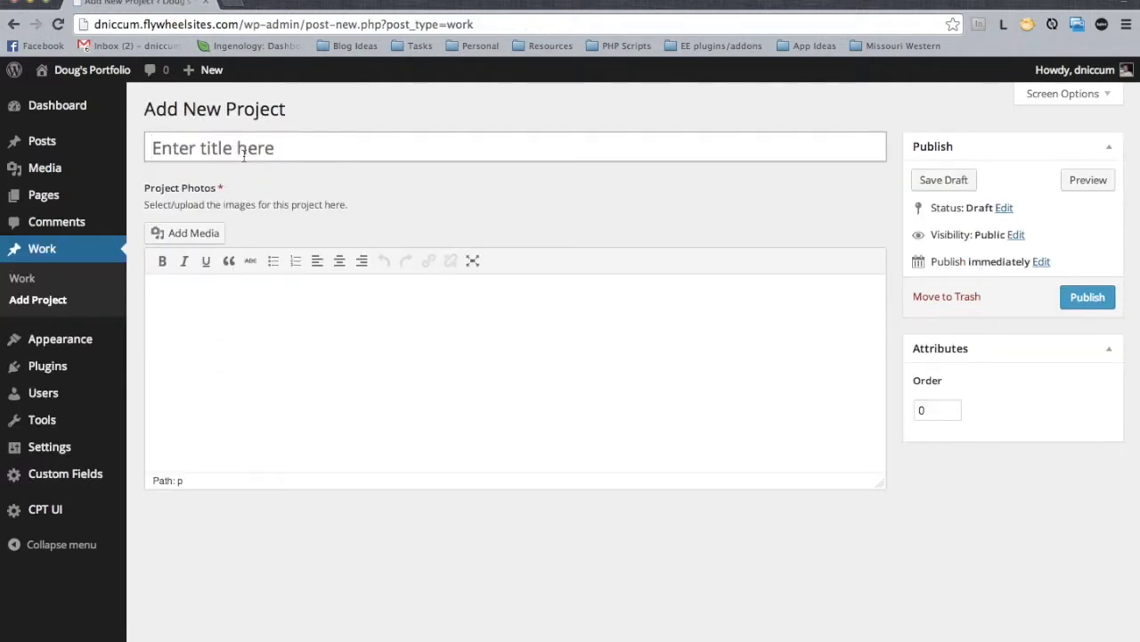
pyautogui.click(159, 148)
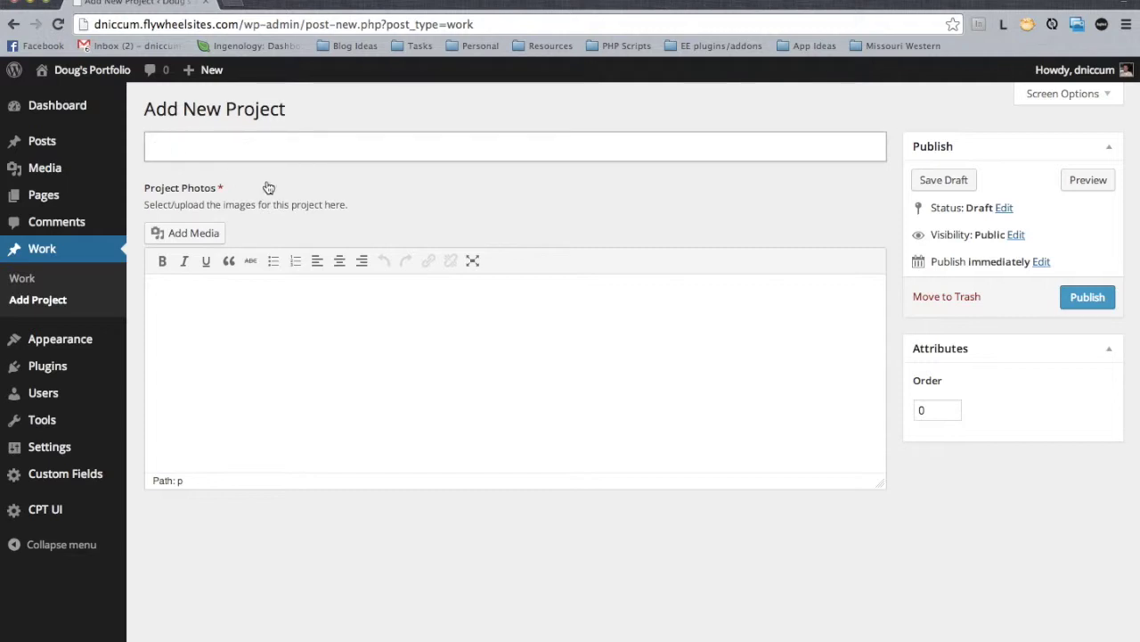
pyautogui.write('Profile Photo')
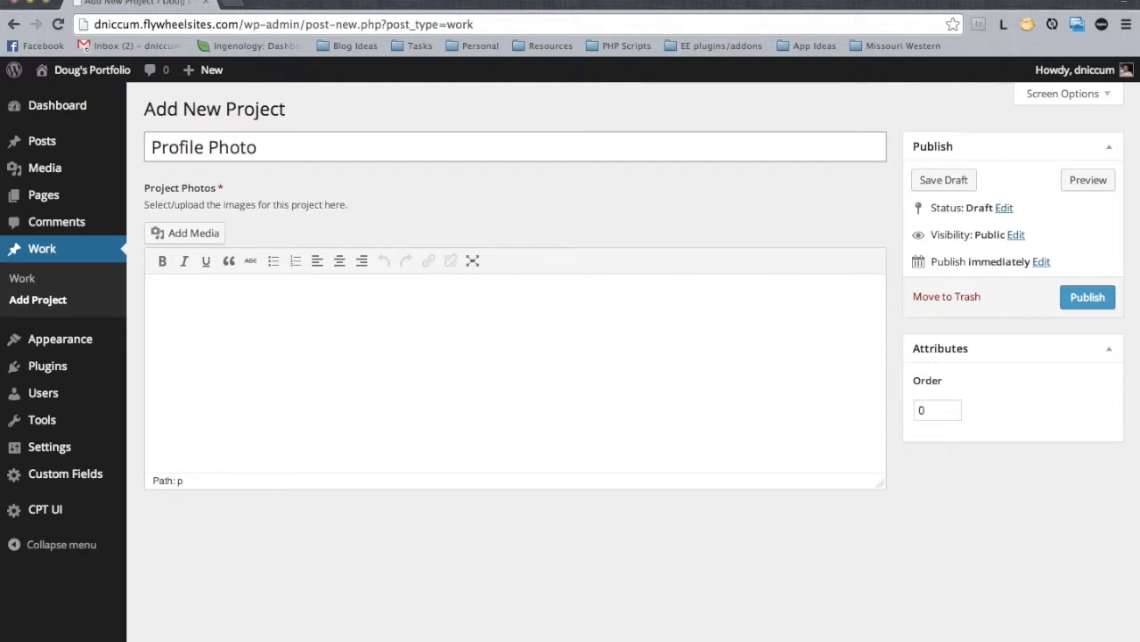
pyautogui.click(385, 520)
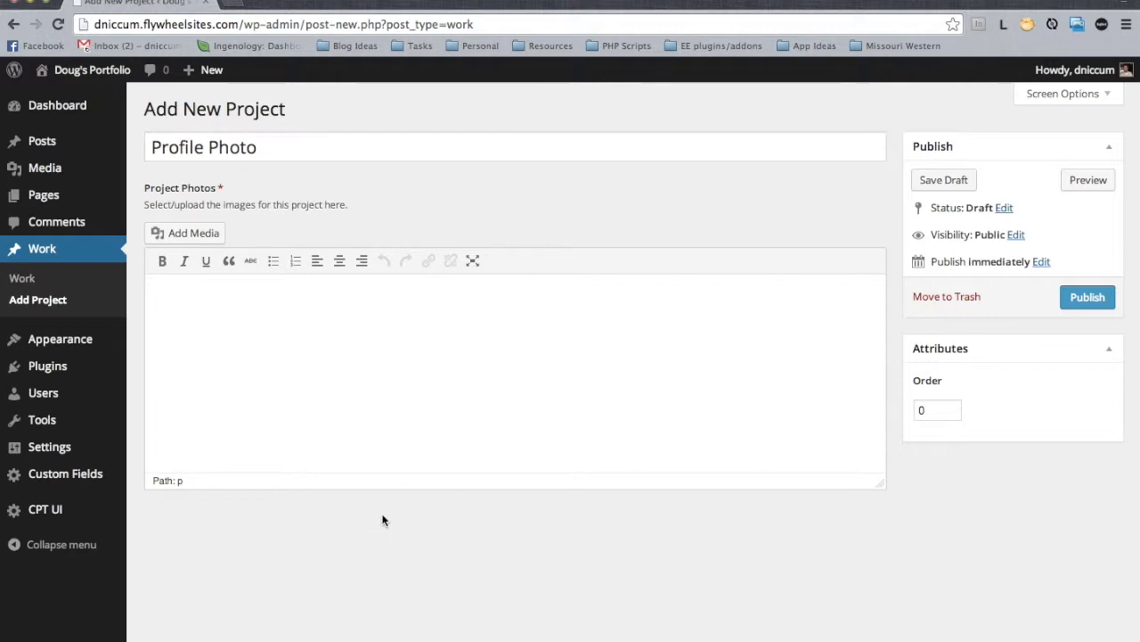
# Choose the profile photo from the media library for Project Photos and set its Link To option to None
pyautogui.click(197, 239)
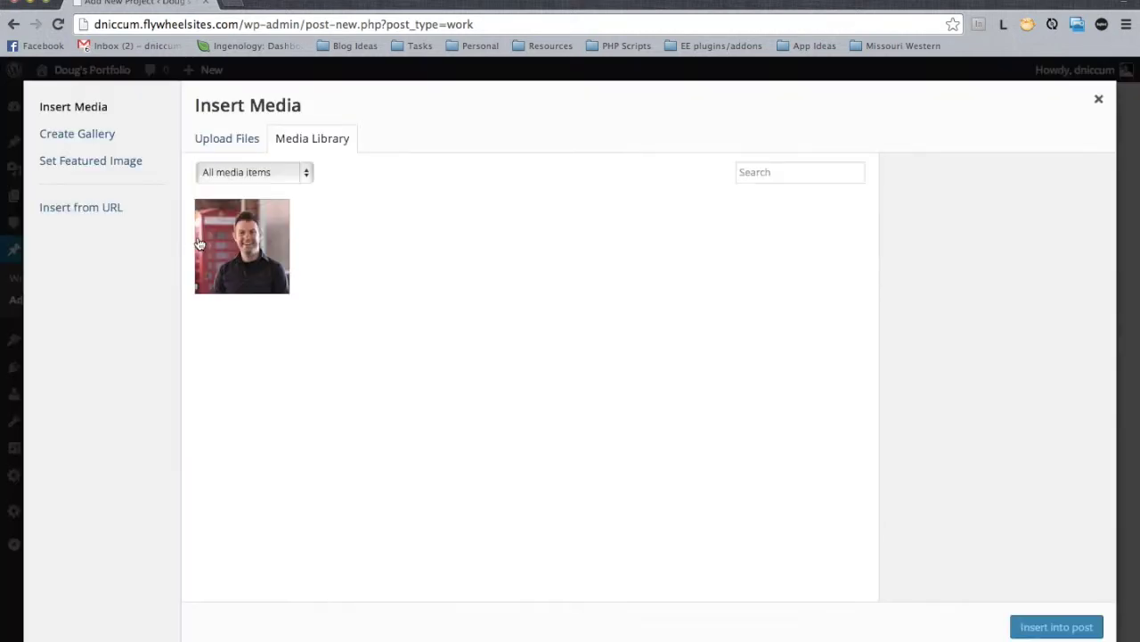
pyautogui.click(251, 254)
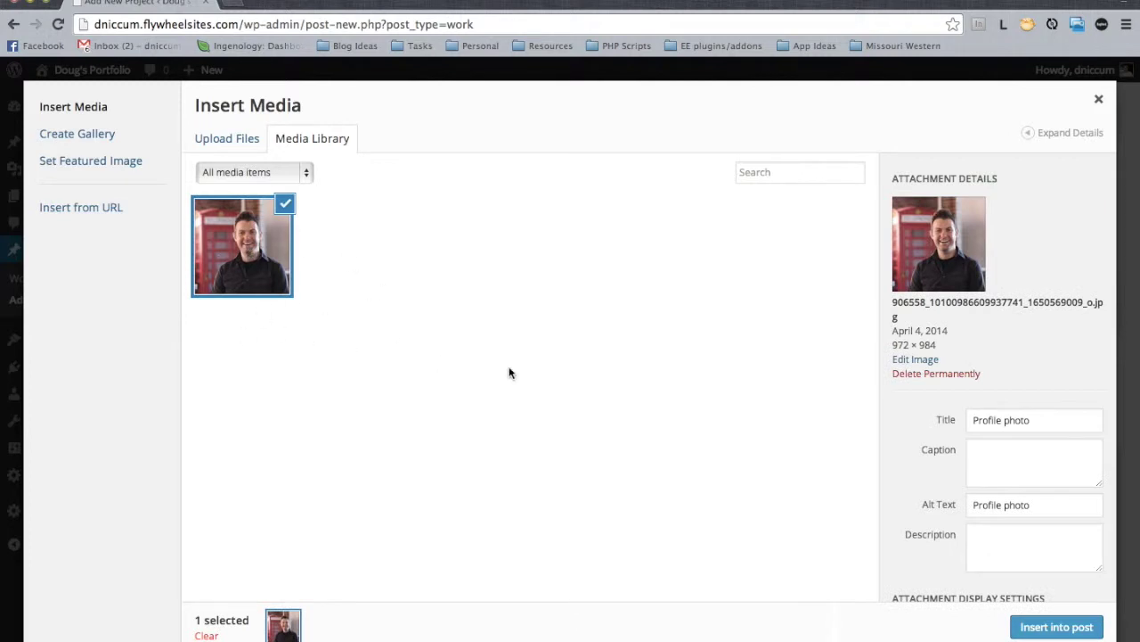
pyautogui.scroll(-1, 920, 500)
pyautogui.scroll(-5, 920, 500)
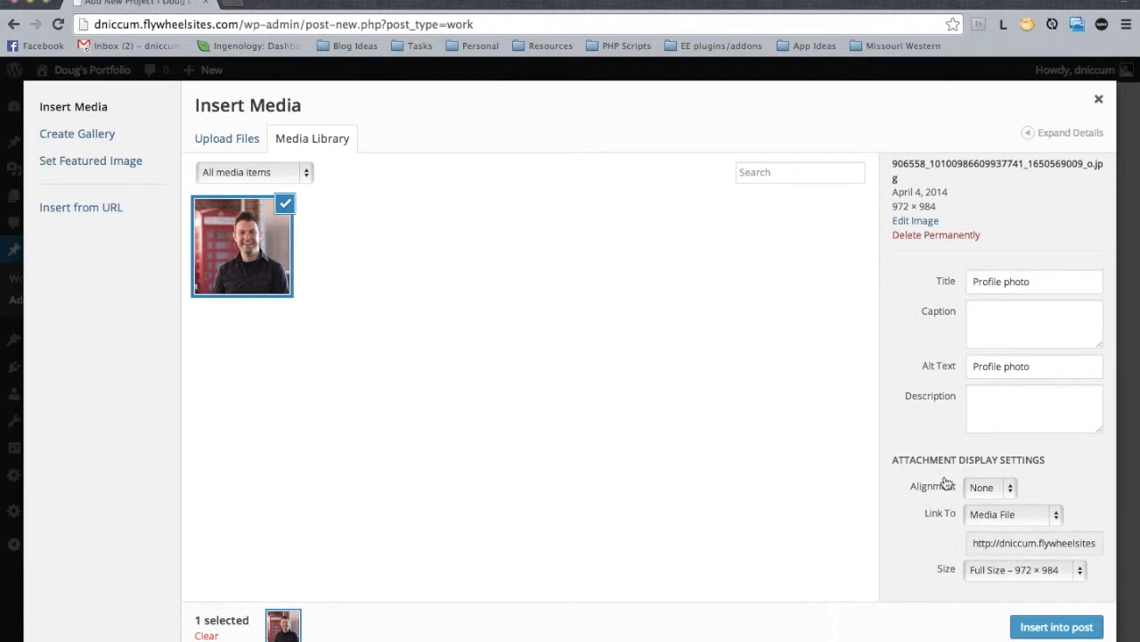
pyautogui.click(1008, 515)
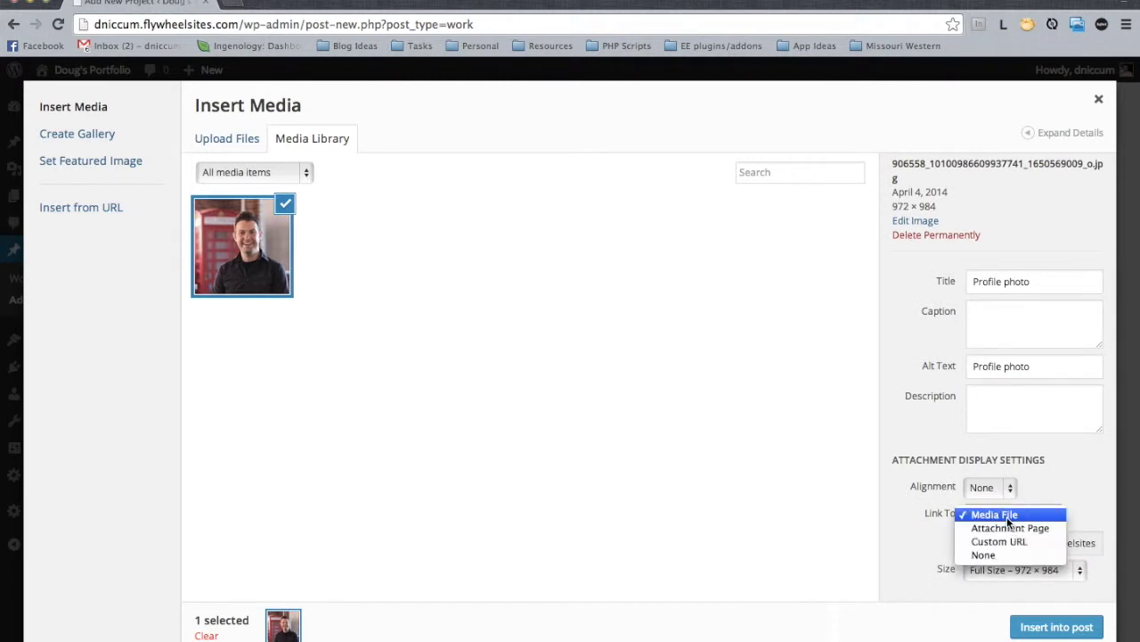
pyautogui.click(1001, 553)
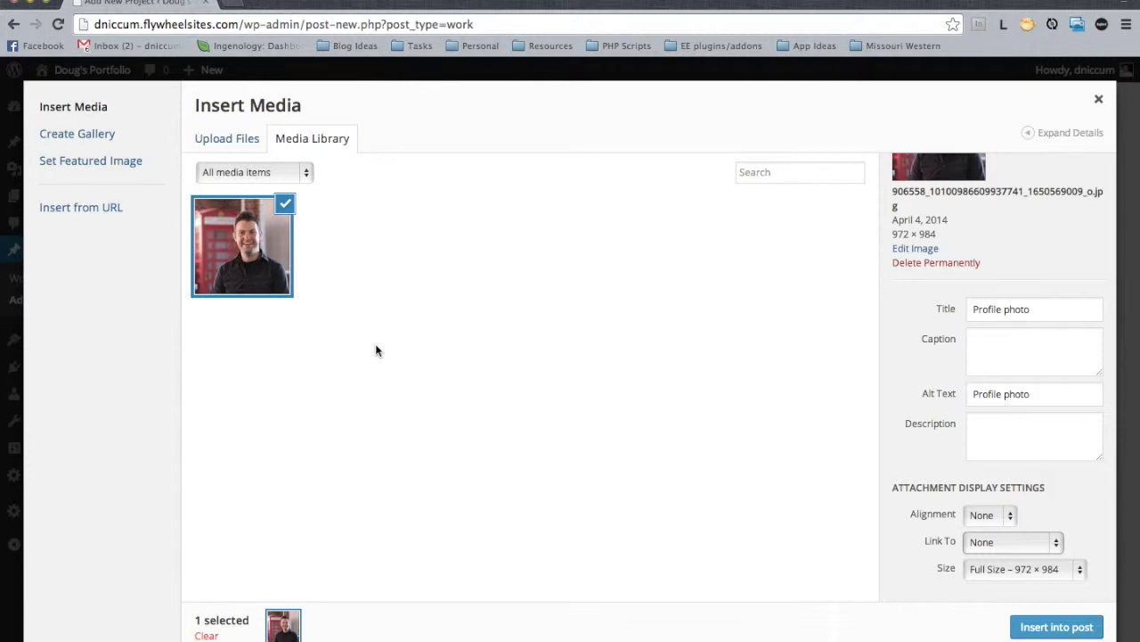
# Insert the photo into the Project Photos editor at Full Size – 972 × 984 and select the inserted image
pyautogui.click(998, 570)
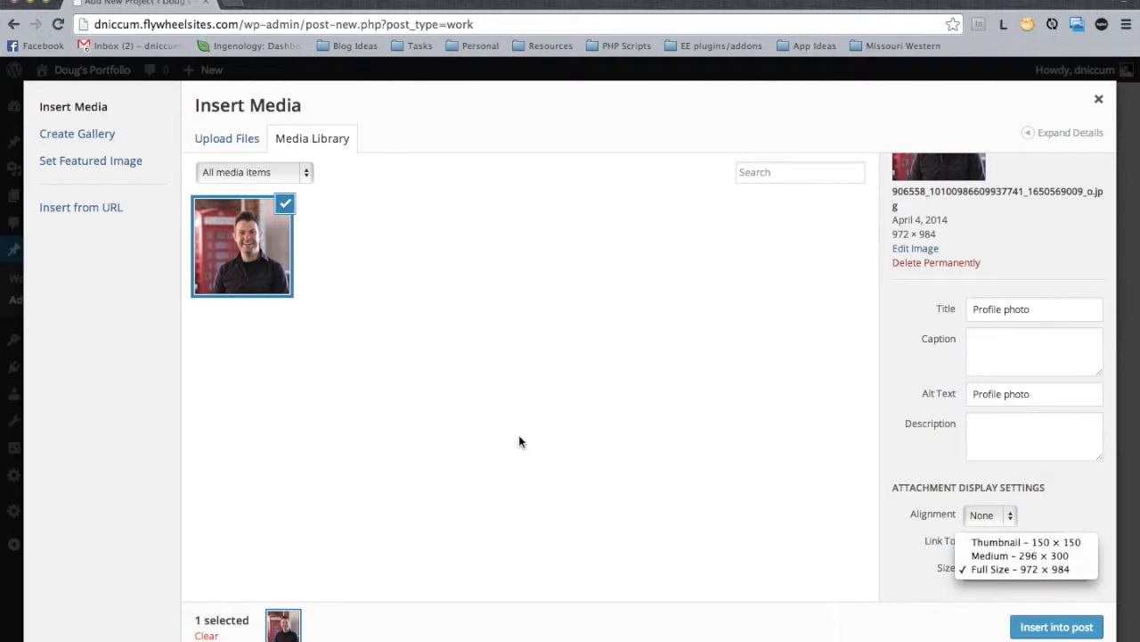
pyautogui.click(676, 557)
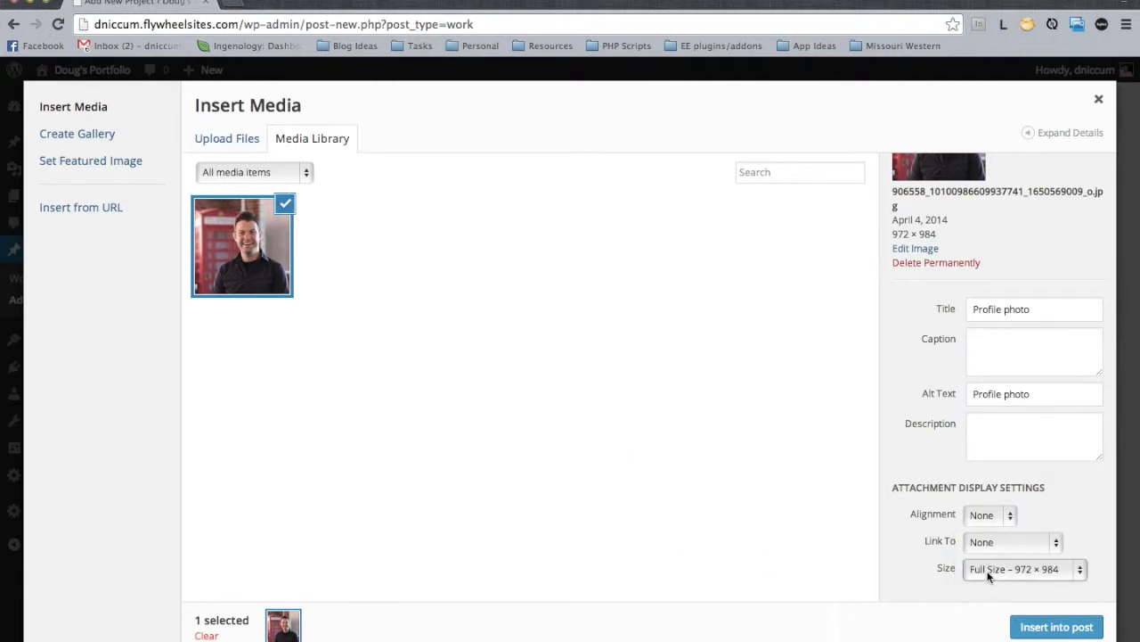
pyautogui.click(1048, 628)
pyautogui.click(343, 390)
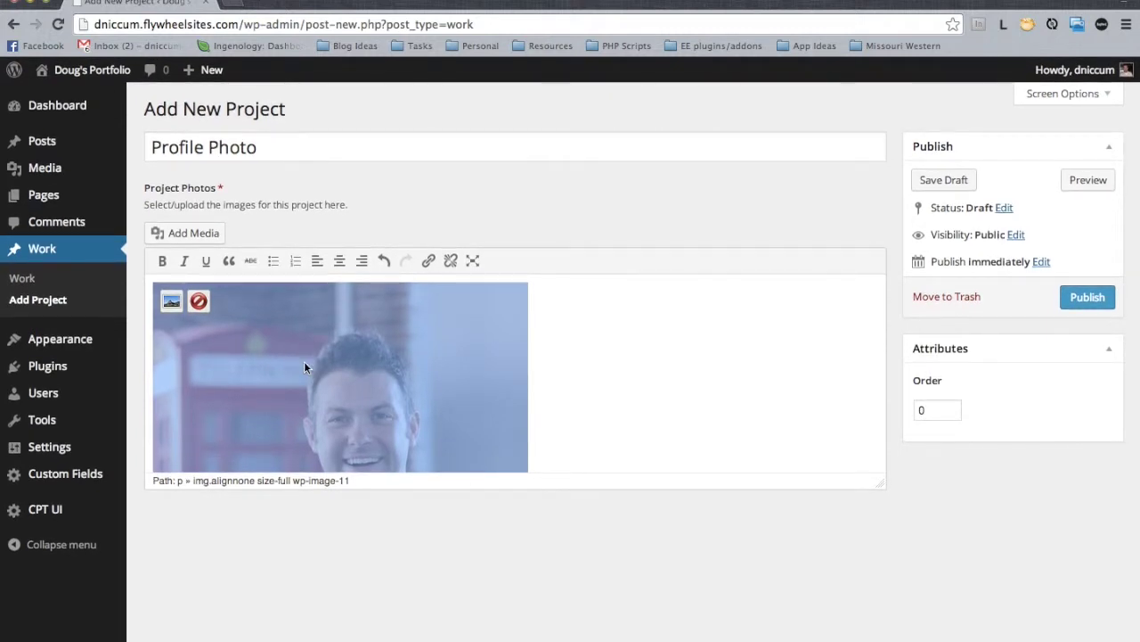
# Look over the inserted photo in the Project Photos editor and publish the Profile Photo project
pyautogui.scroll(-5, 315, 365)
pyautogui.scroll(3, 647, 339)
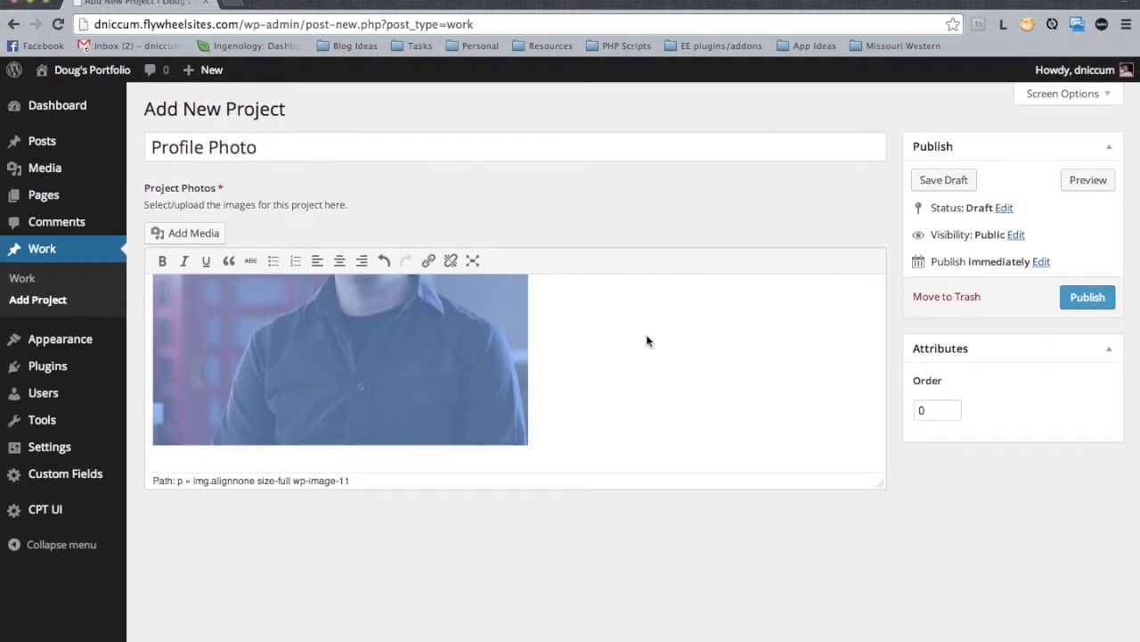
pyautogui.click(1100, 303)
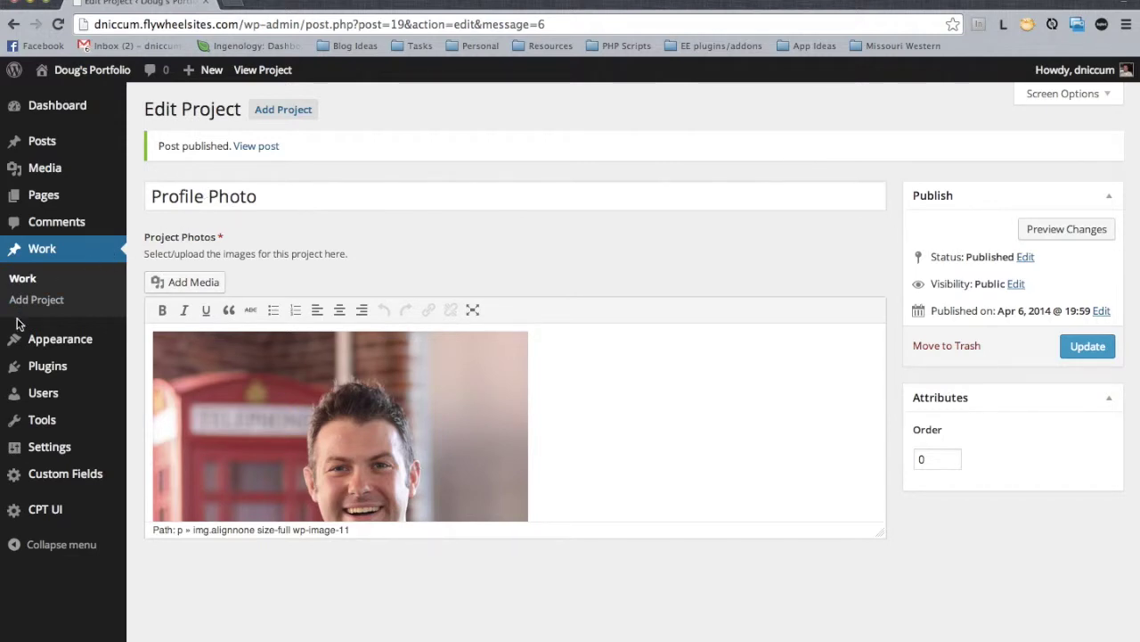
# Open the portfolio site's front page in a second browser tab to check it, and close that tab again
pyautogui.moveTo(74, 481)
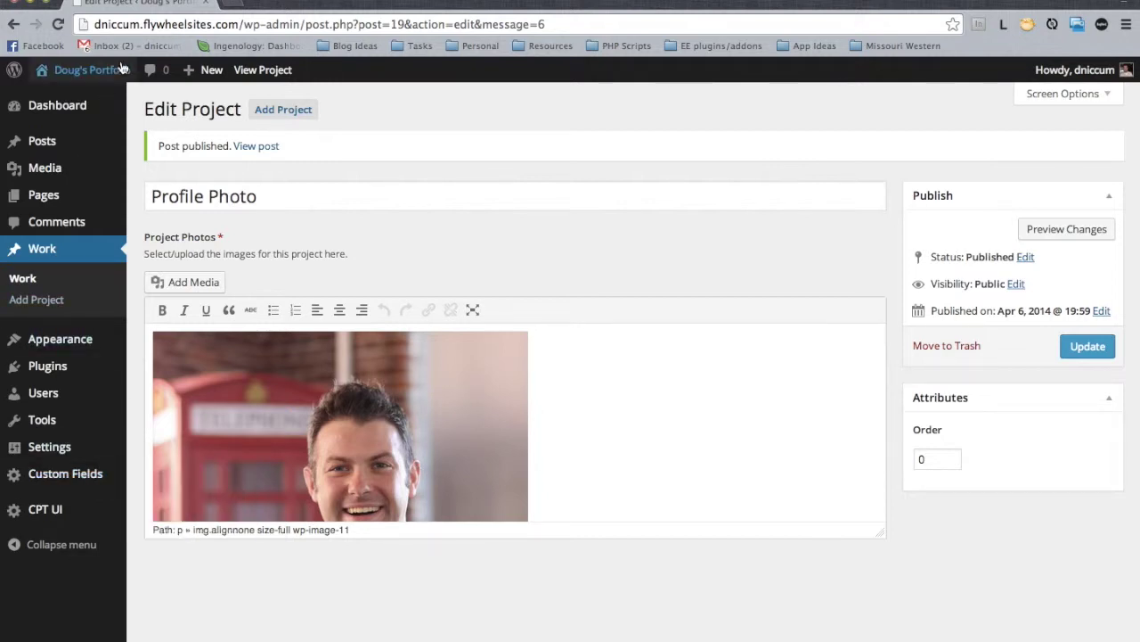
pyautogui.moveTo(104, 75)
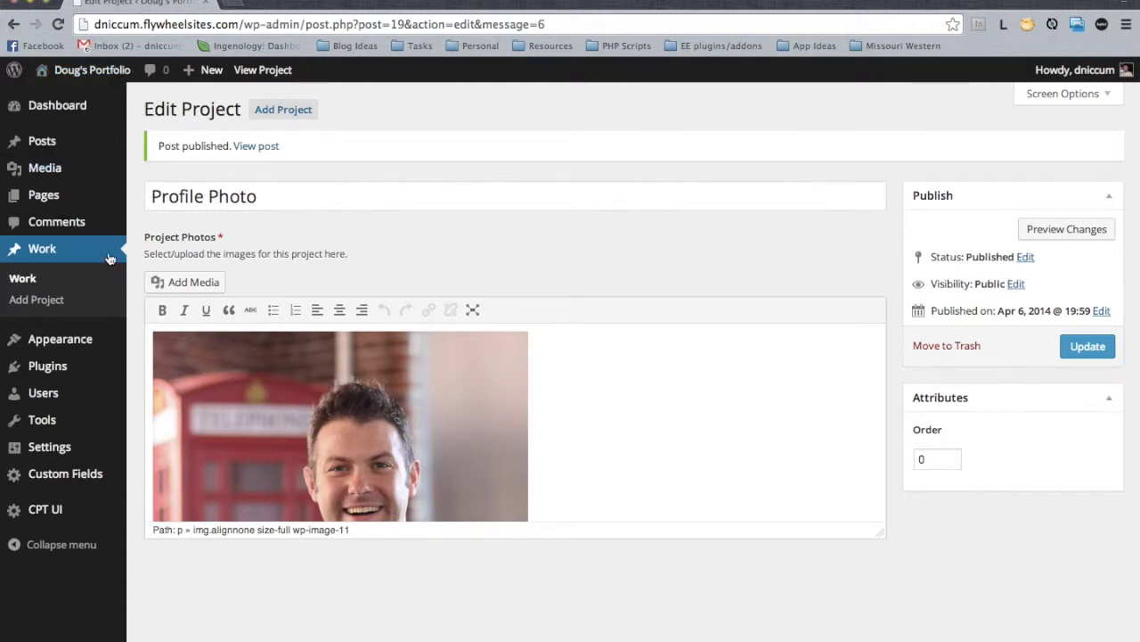
pyautogui.keyDown('super'); pyautogui.click(57, 79); pyautogui.keyUp('super')
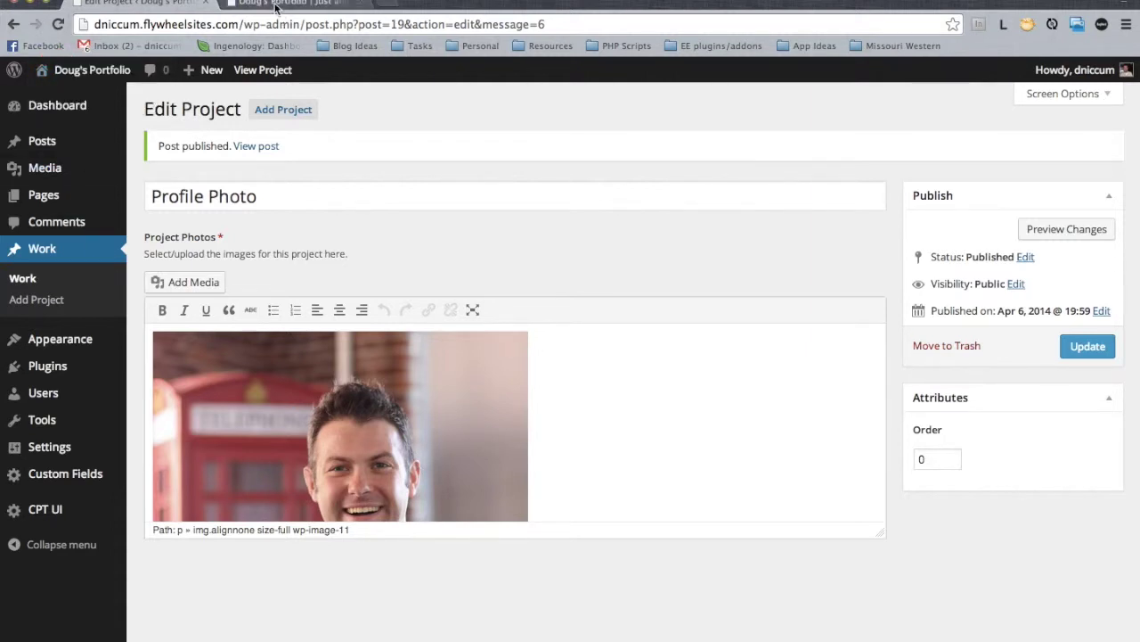
pyautogui.click(275, 4)
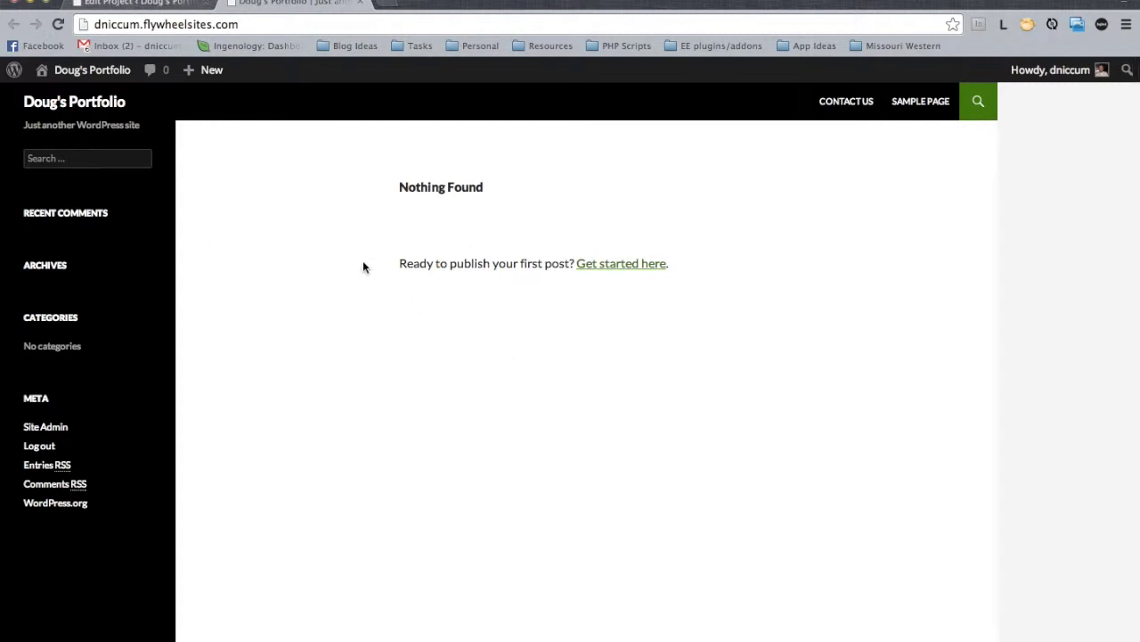
pyautogui.middleClick(289, 7)
# Open the admin page that manages the site's installed themes
pyautogui.moveTo(63, 345)
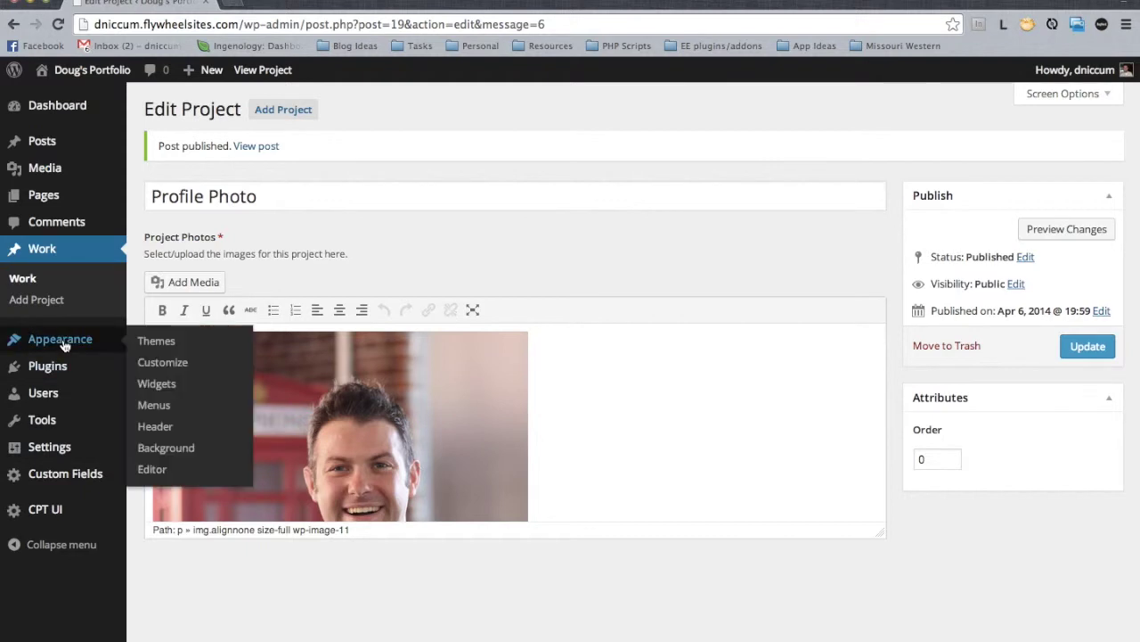
pyautogui.click(165, 349)
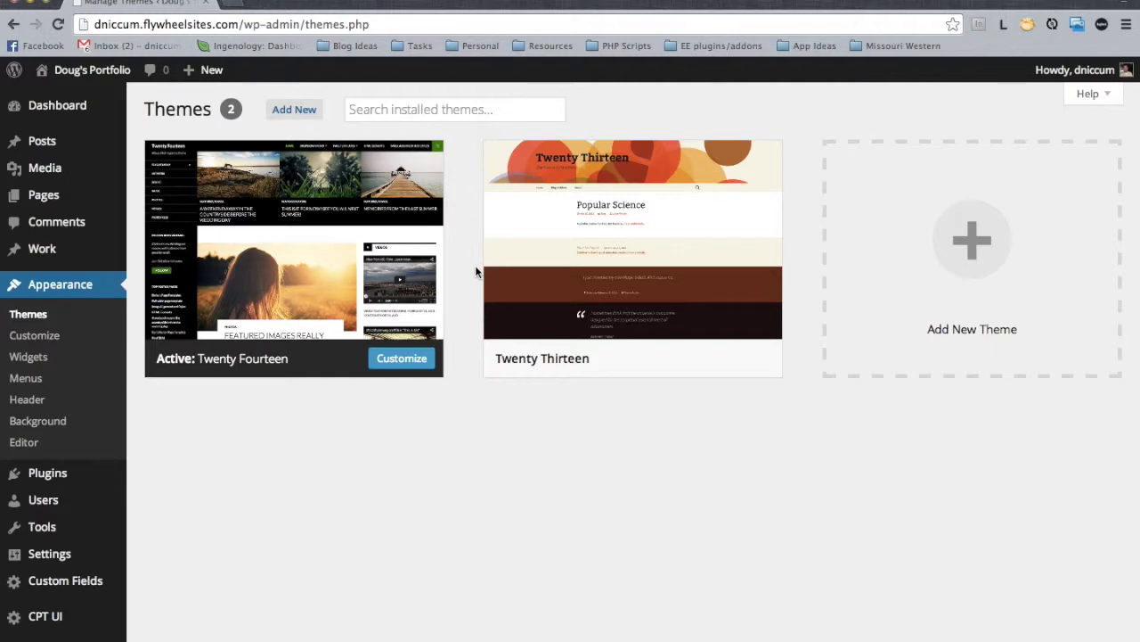
# Switch to Dreamweaver, show the site's files and connect to the wordress remote server
pyautogui.press('super+Tab')
pyautogui.press('super+Tab')
pyautogui.press('super+Tab')
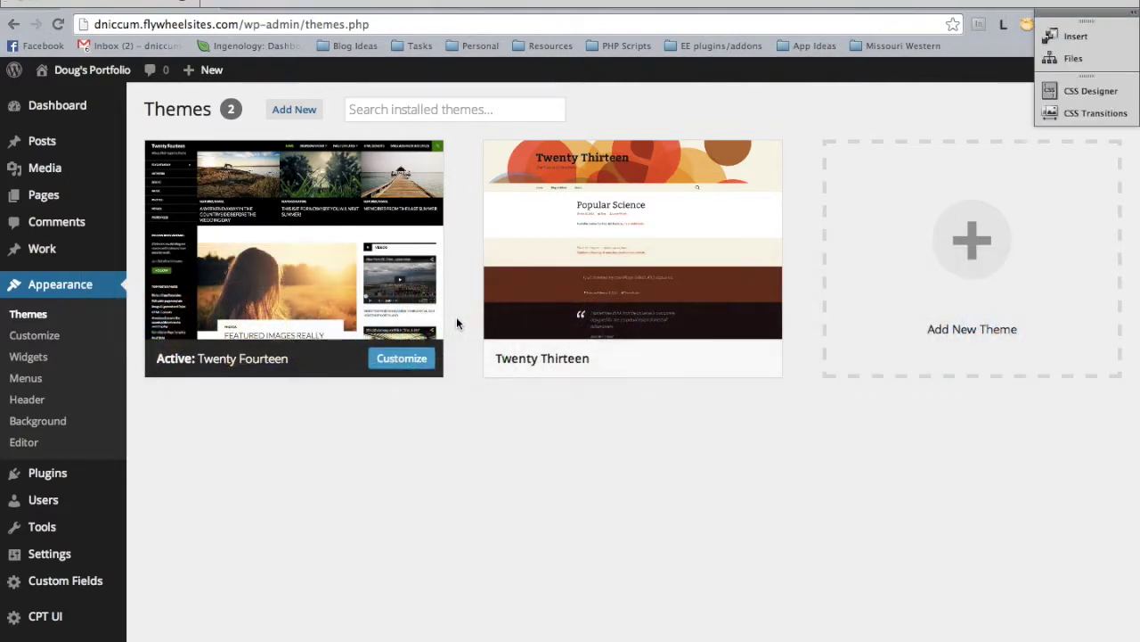
pyautogui.click(1076, 58)
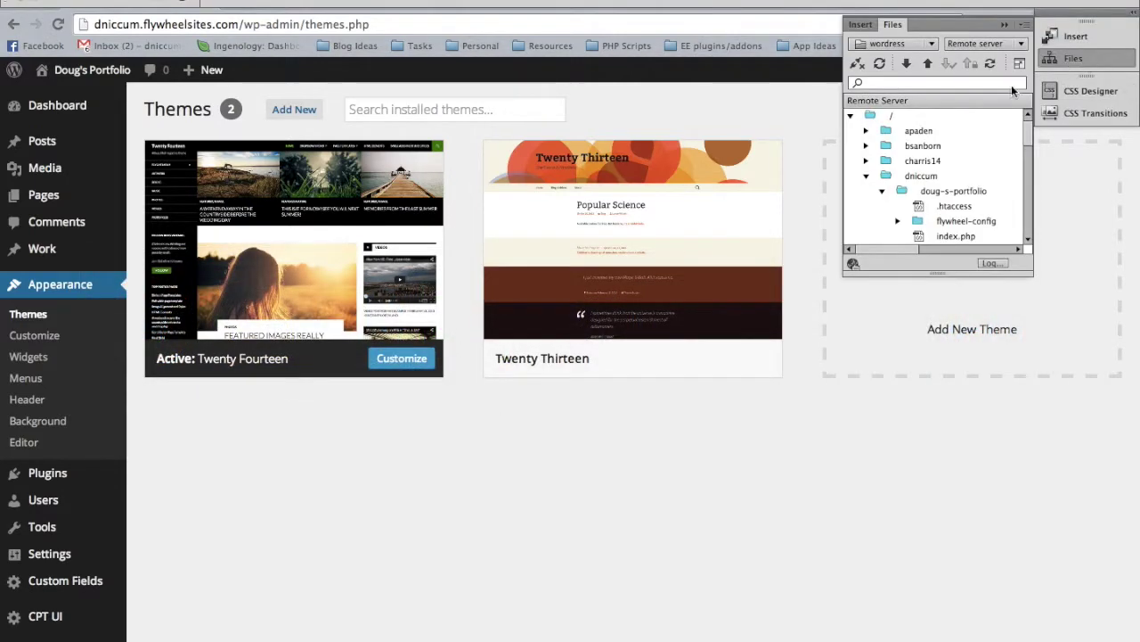
pyautogui.click(856, 64)
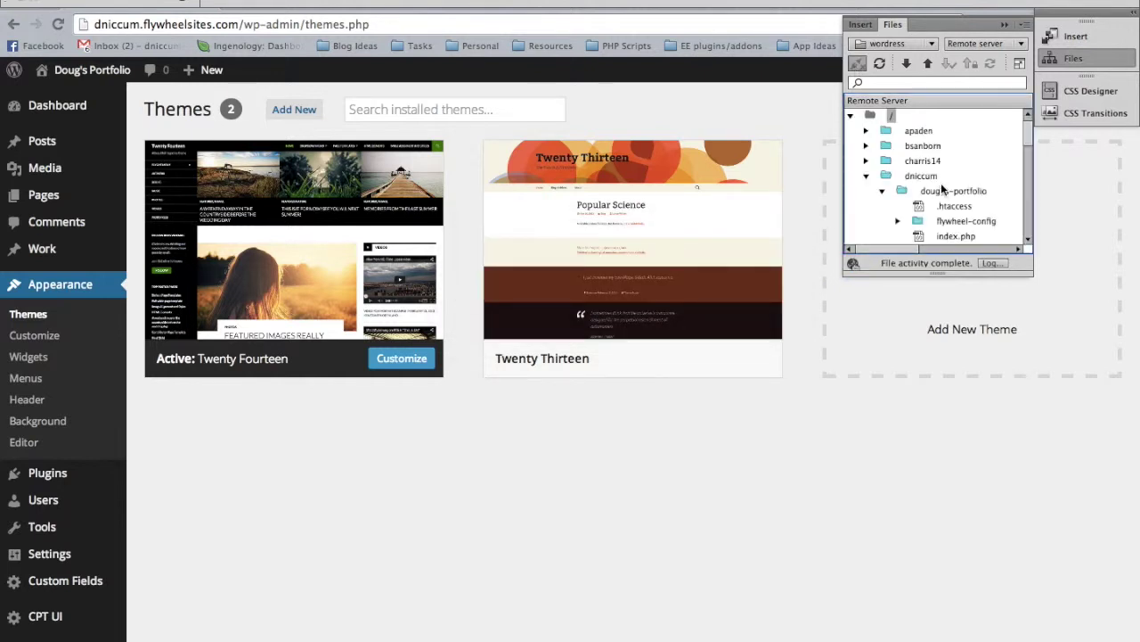
# Locate the themes folder inside the portfolio site's wp-content on the remote server, and widen the file name column
pyautogui.scroll(-2, 918, 188)
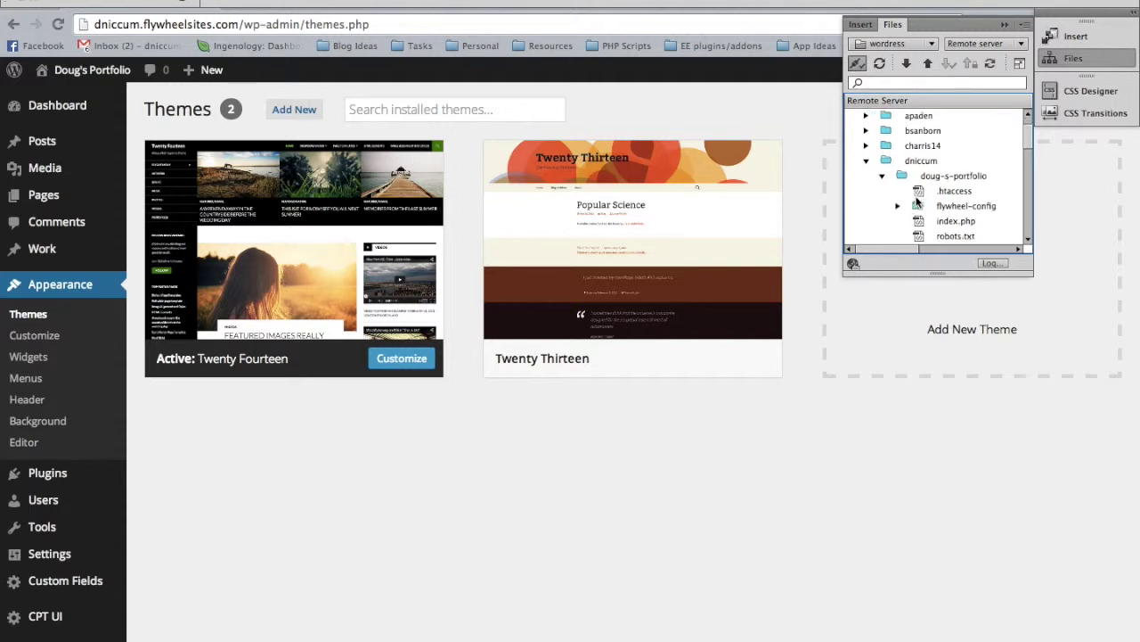
pyautogui.scroll(2, 918, 162)
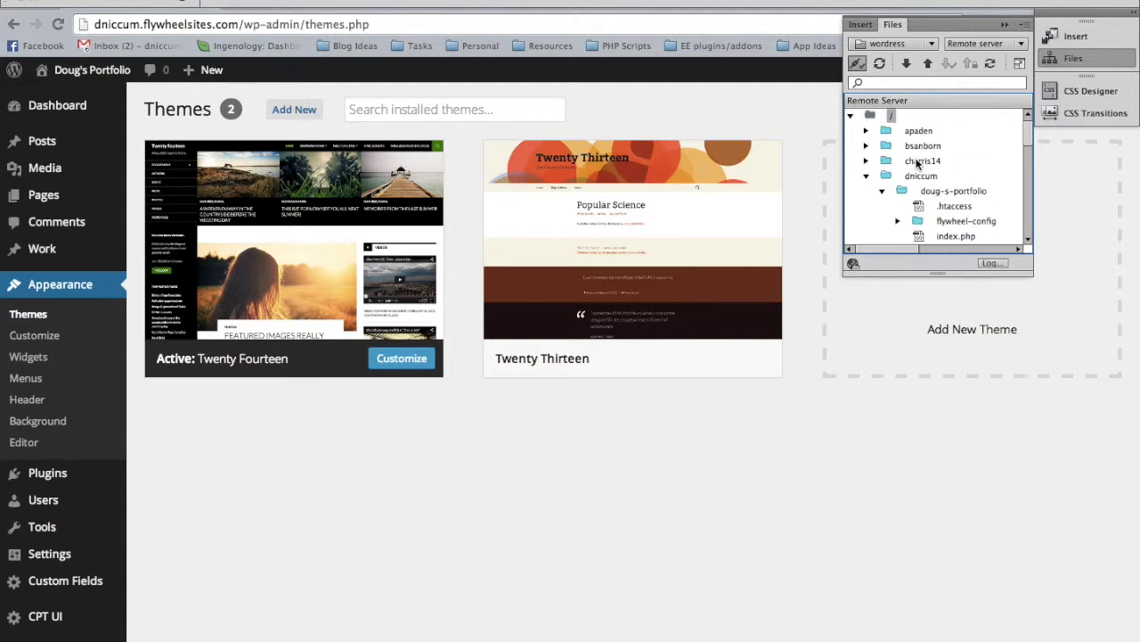
pyautogui.scroll(-10, 909, 178)
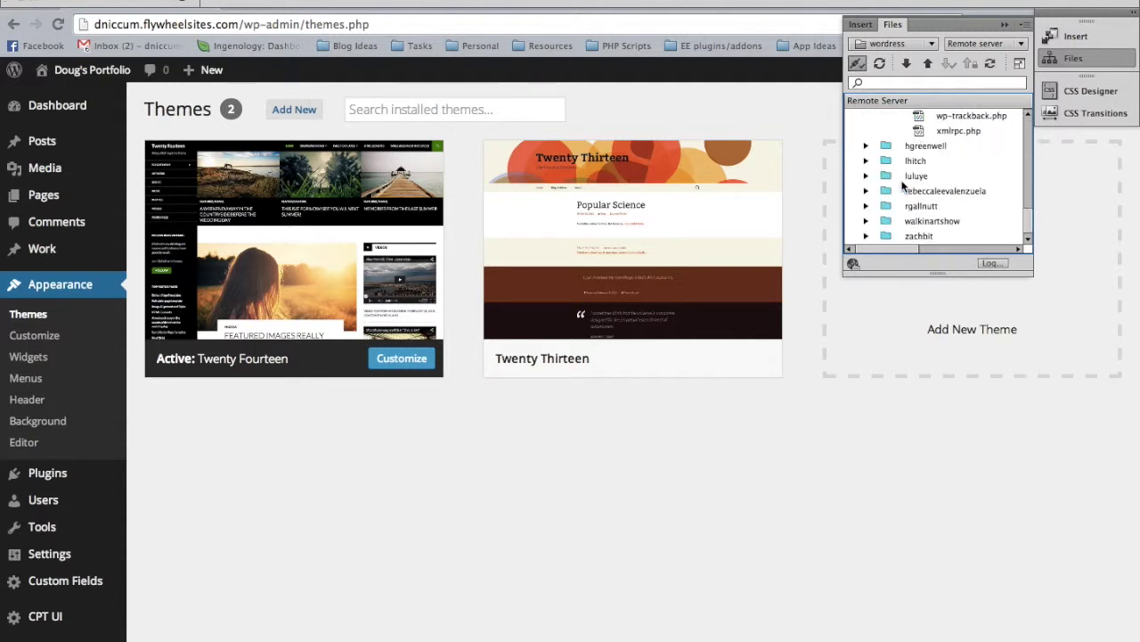
pyautogui.scroll(10, 902, 185)
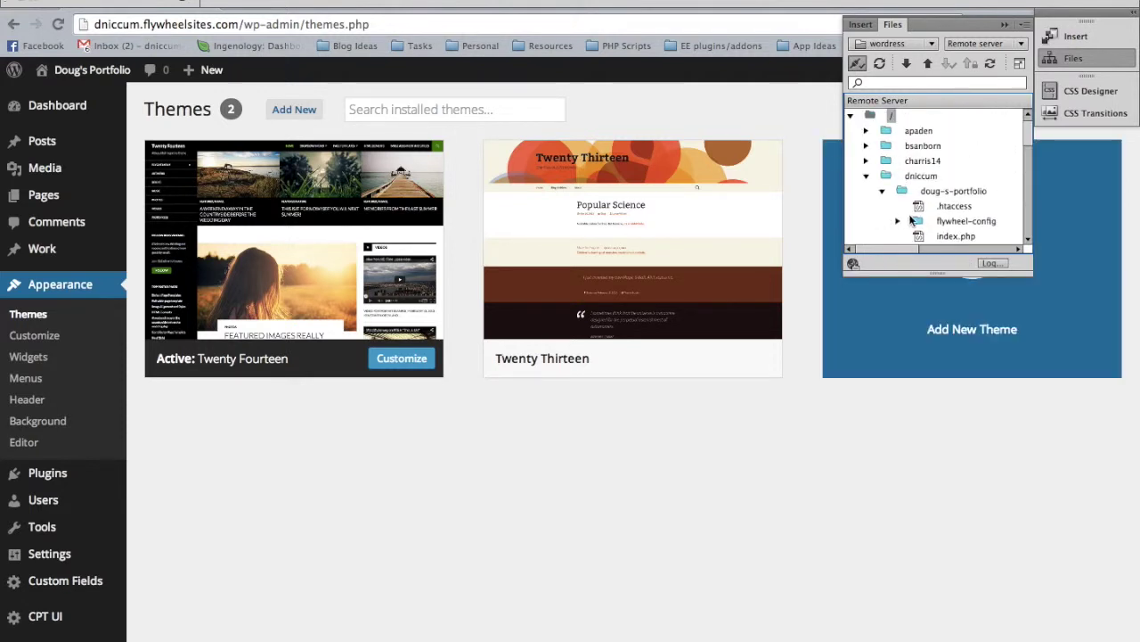
pyautogui.scroll(-3, 912, 220)
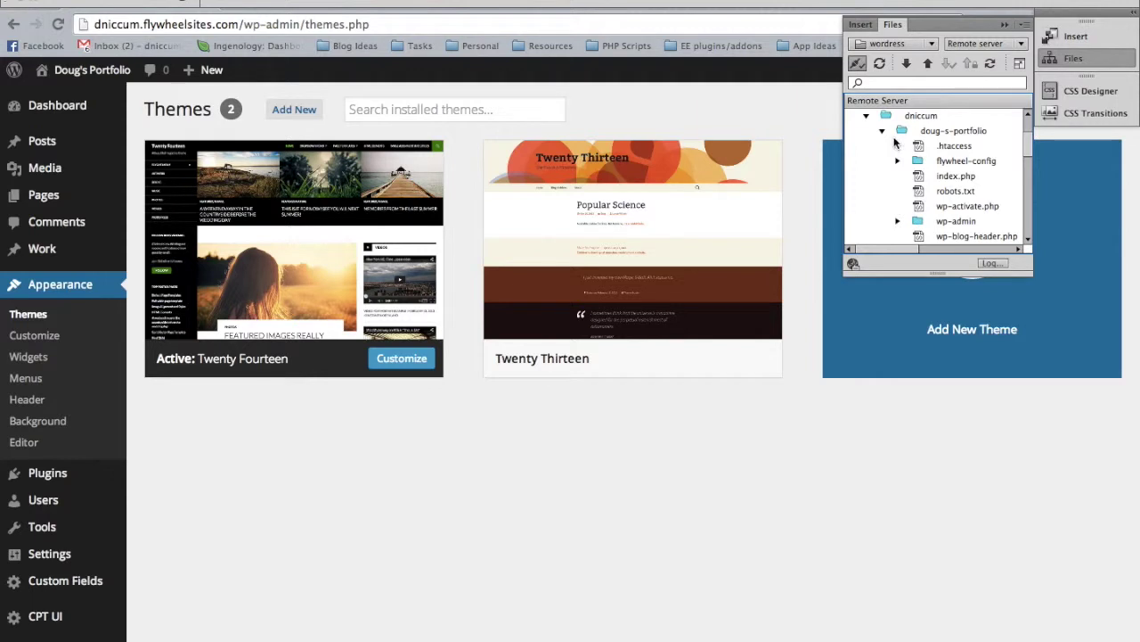
pyautogui.scroll(1, 895, 143)
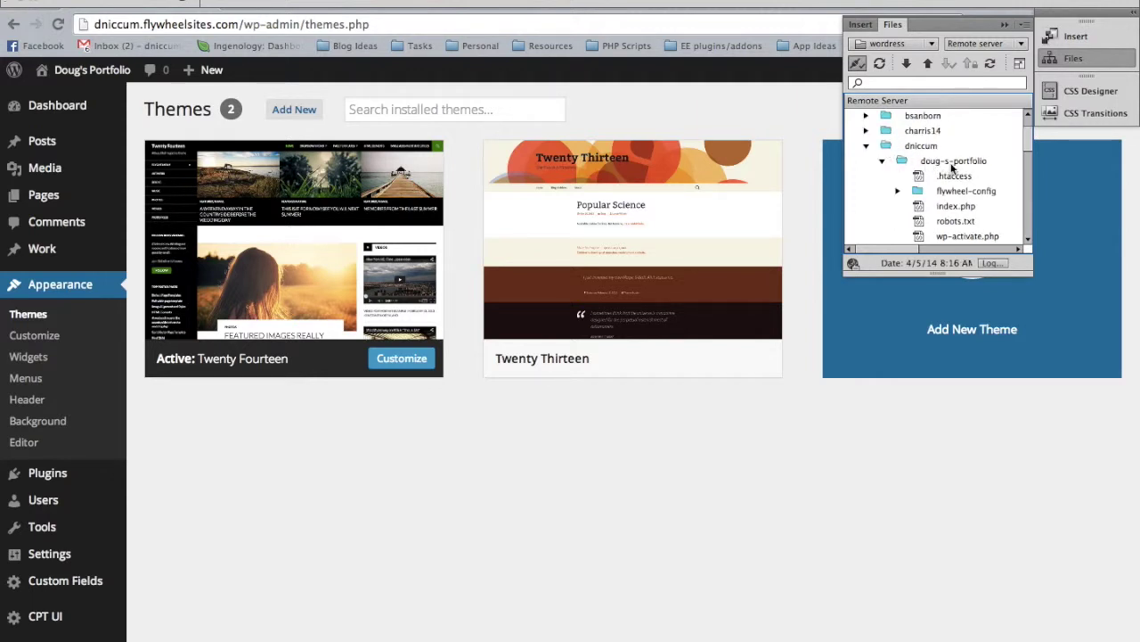
pyautogui.scroll(-6, 965, 170)
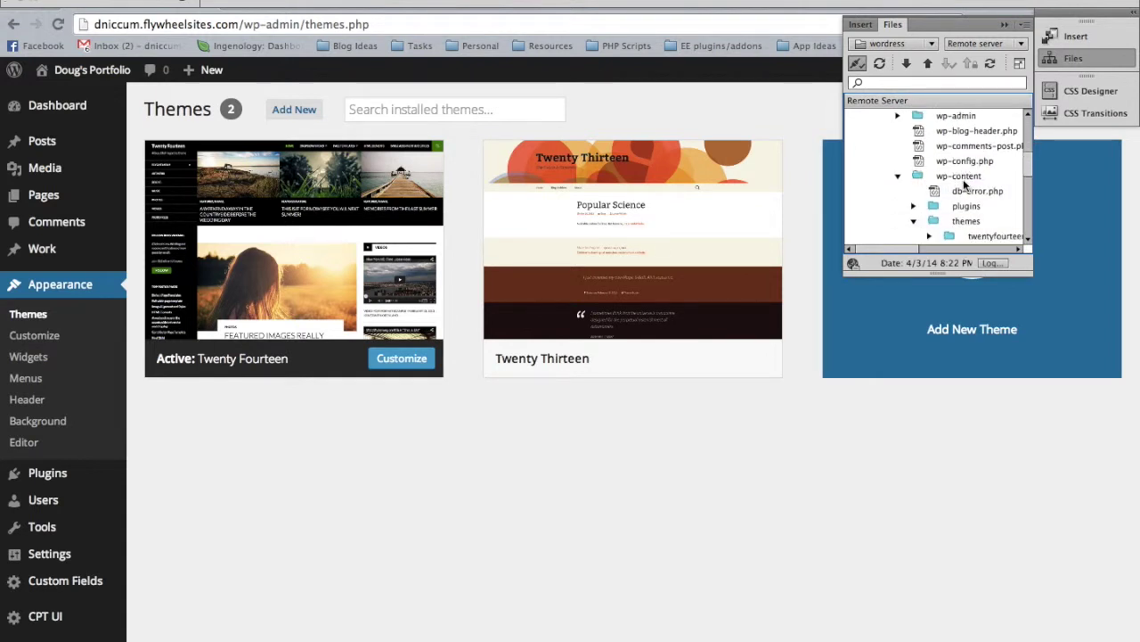
pyautogui.scroll(-2, 969, 201)
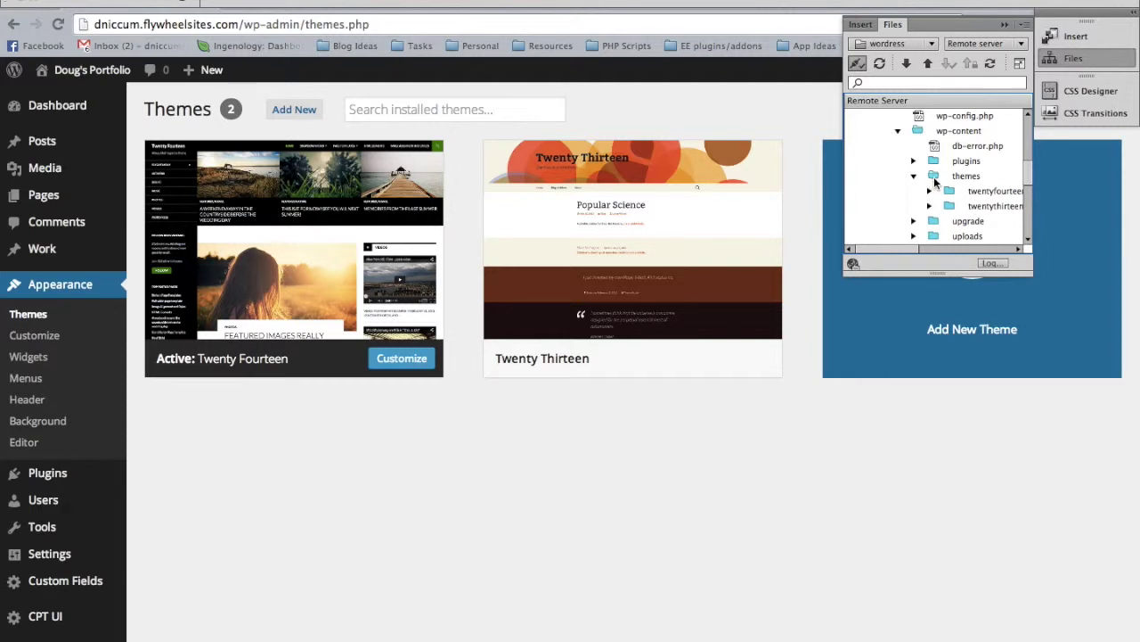
pyautogui.hscroll(3, 934, 181)
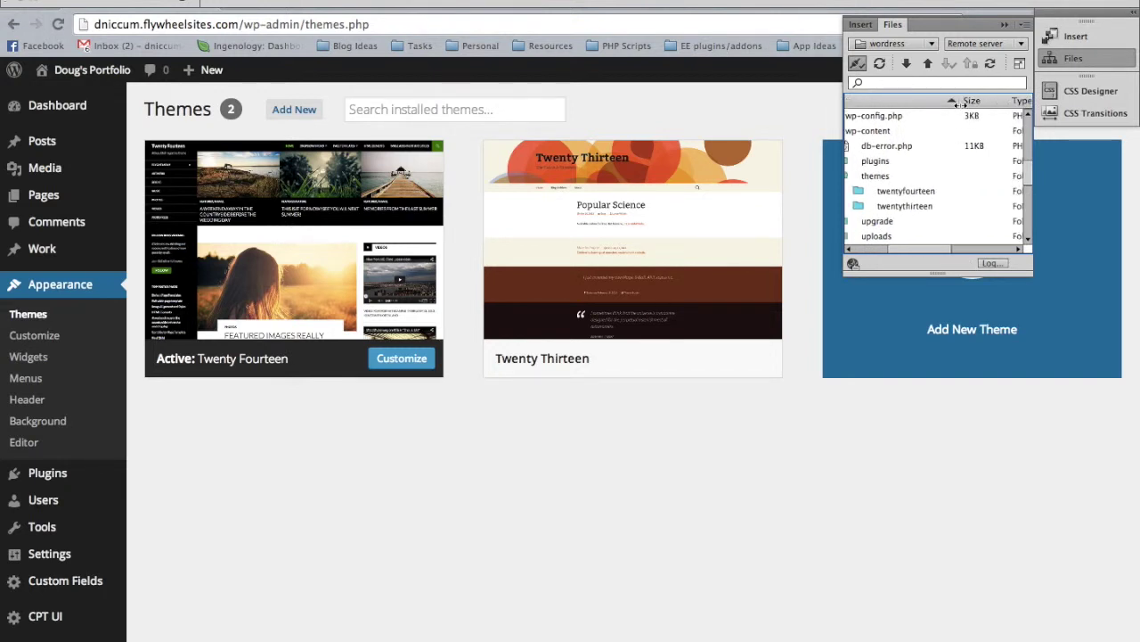
pyautogui.moveTo(960, 104); pyautogui.dragTo(1004, 103)
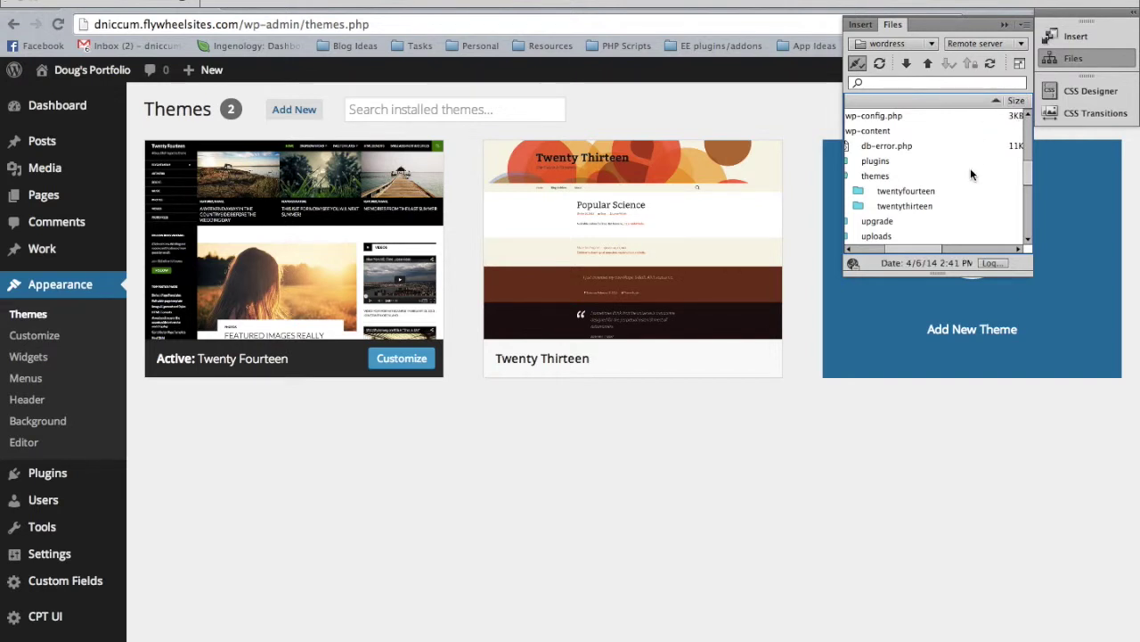
pyautogui.hscroll(-2, 970, 168)
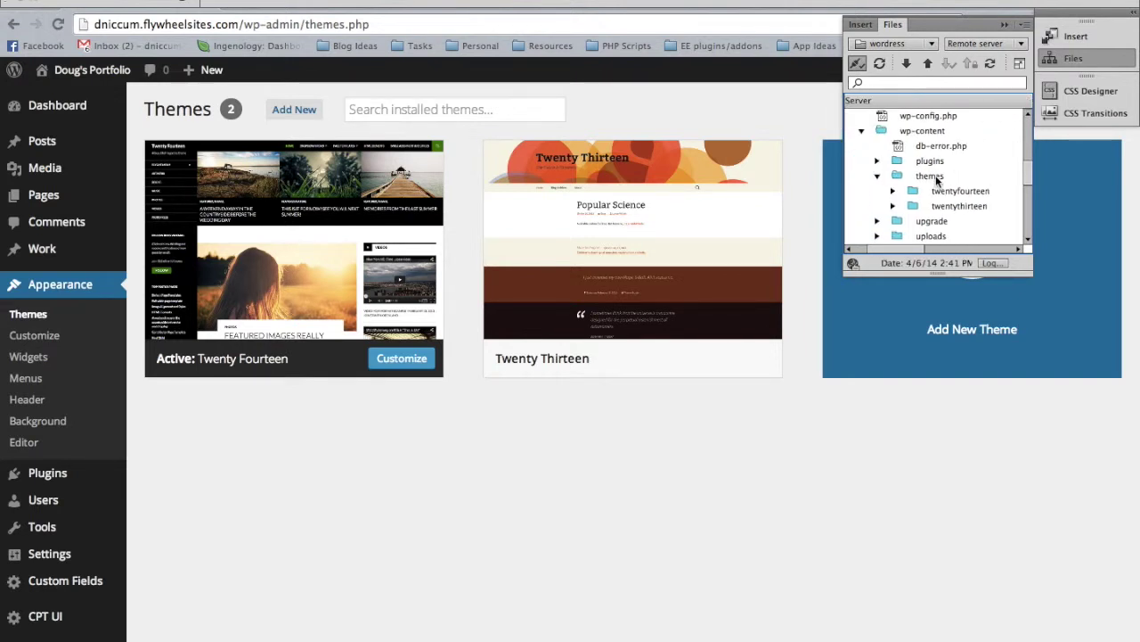
# Create a new folder named portfolio inside the remote themes folder
pyautogui.click(895, 177)
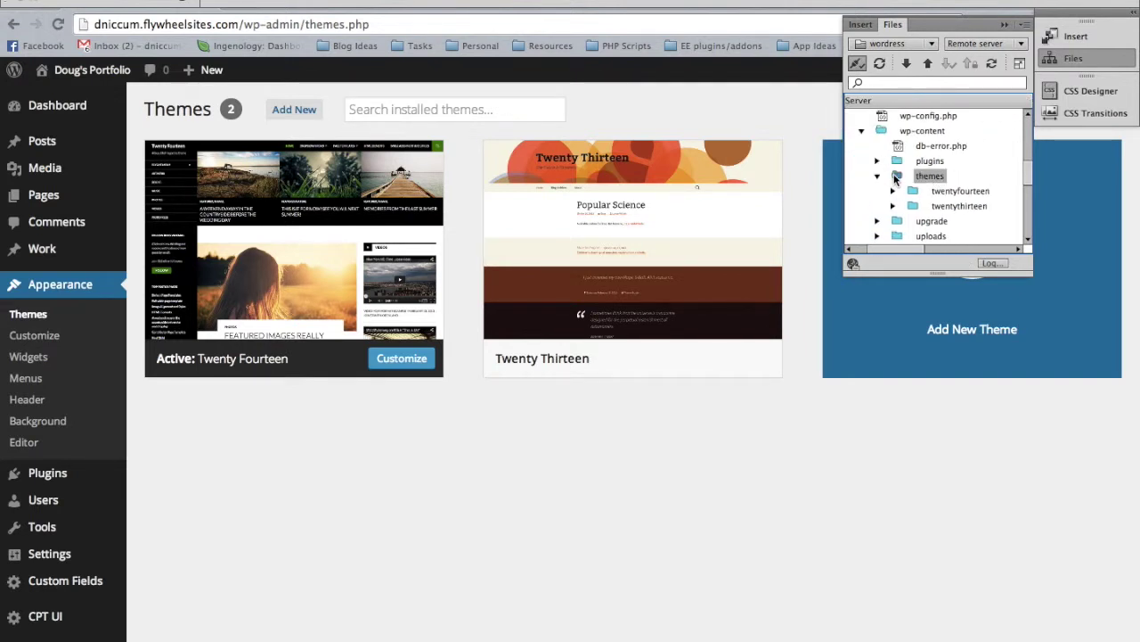
pyautogui.rightClick(896, 178)
pyautogui.click(920, 198)
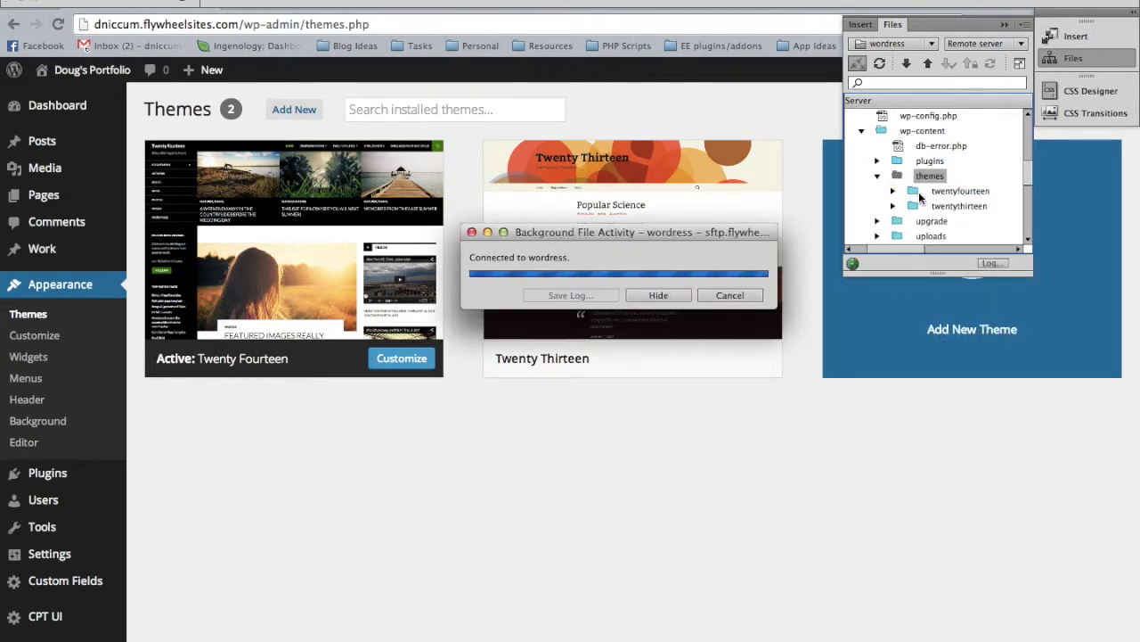
pyautogui.write('proj')
pyautogui.press('BackSpace')
pyautogui.press('BackSpace')
pyautogui.write('ortfolio')
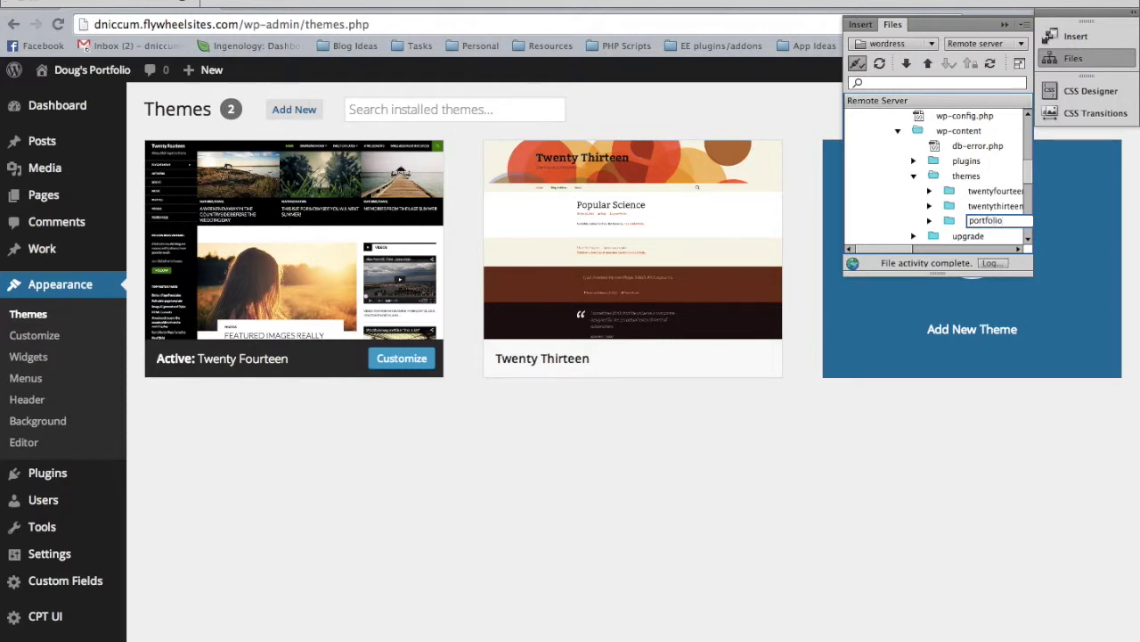
pyautogui.press('Return')
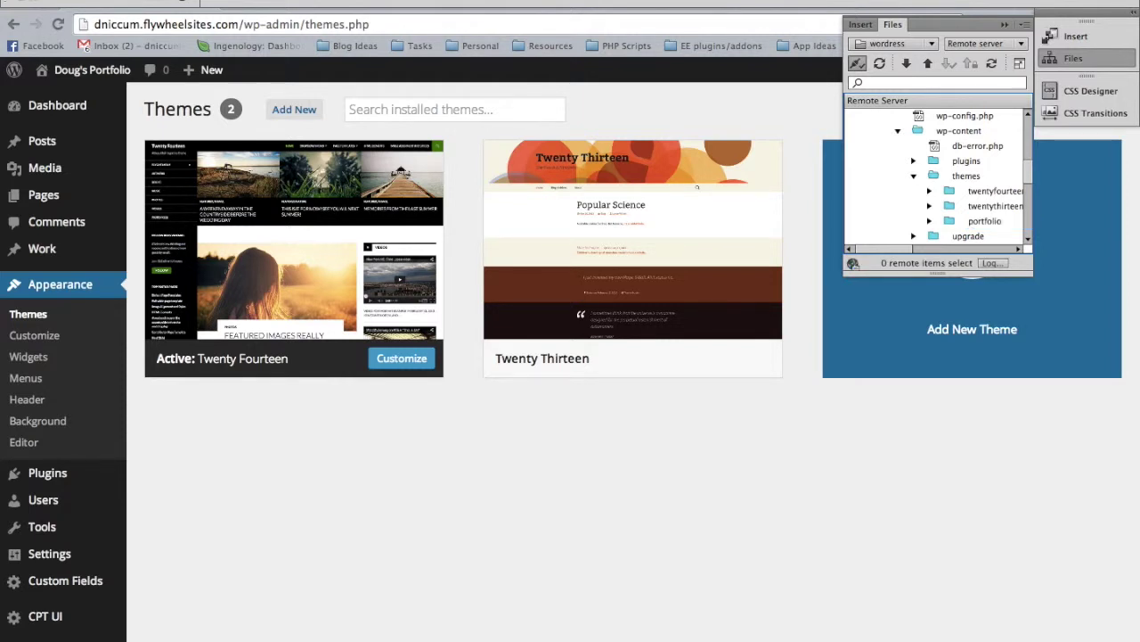
# Expand the new portfolio folder and examine its contents and place in the wp-content file tree
pyautogui.click(929, 221)
pyautogui.scroll(-2, 949, 219)
pyautogui.hscroll(3, 951, 223)
pyautogui.scroll(2, 953, 221)
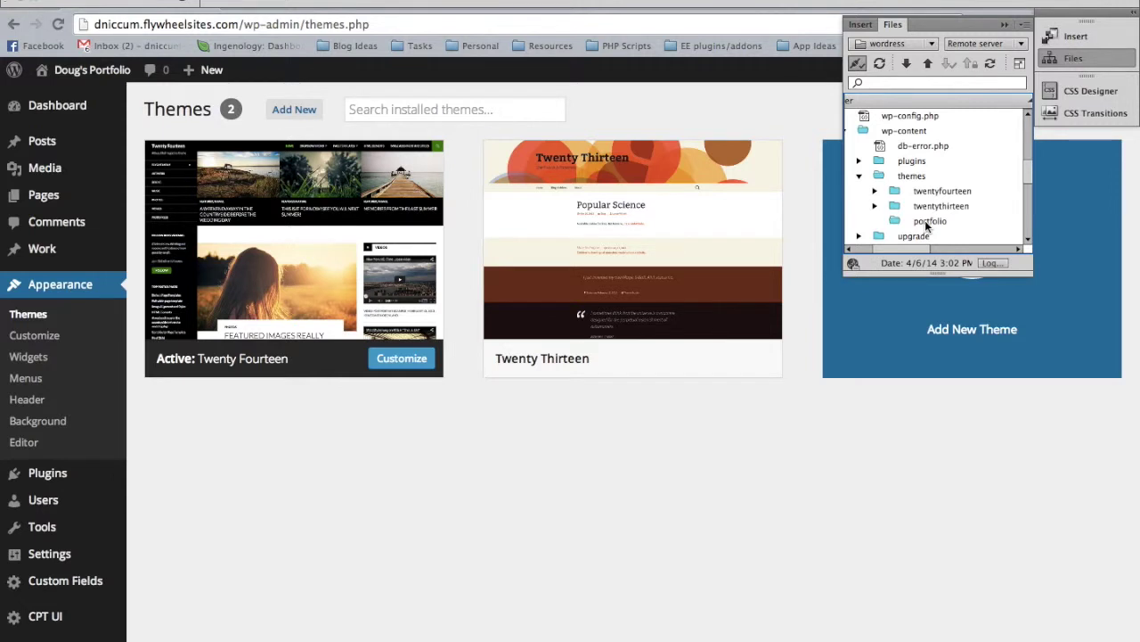
pyautogui.hscroll(-3, 925, 220)
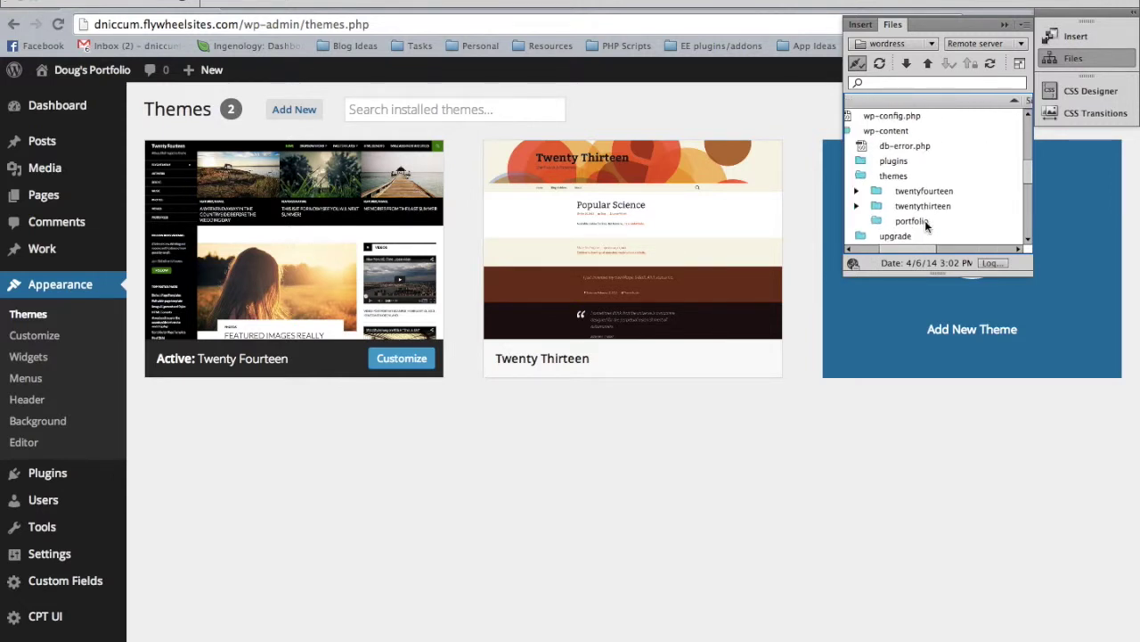
pyautogui.scroll(5, 925, 220)
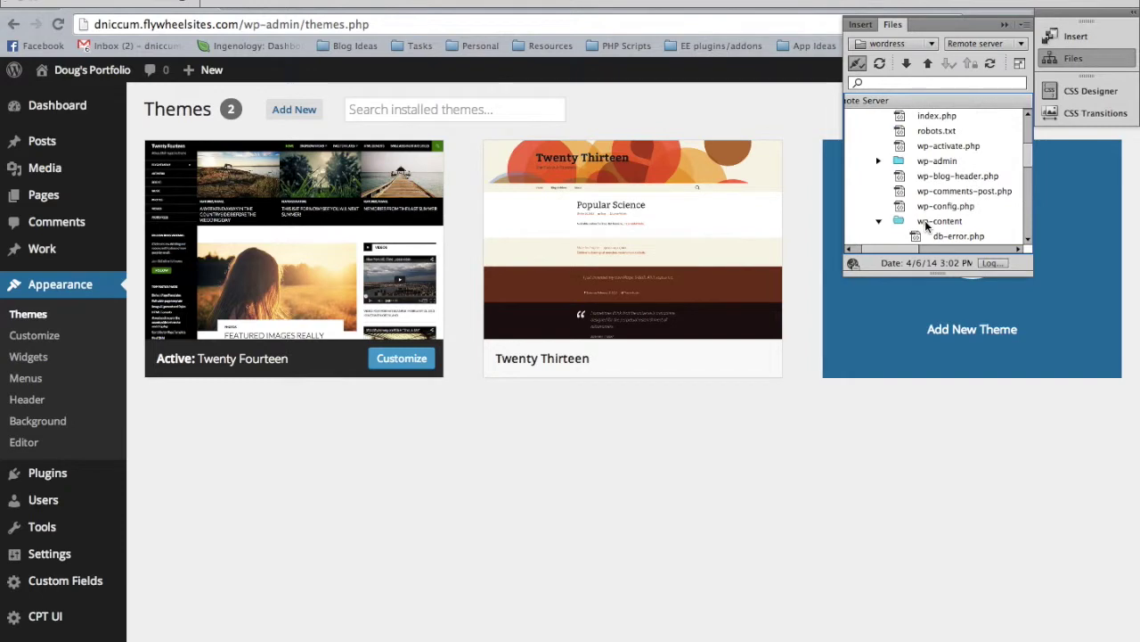
pyautogui.scroll(-7, 925, 220)
pyautogui.hscroll(2, 925, 220)
pyautogui.hscroll(1, 925, 221)
# Switch to Finder and preview screenshot.png from the wordpress_intro folder
pyautogui.press('super+Tab')
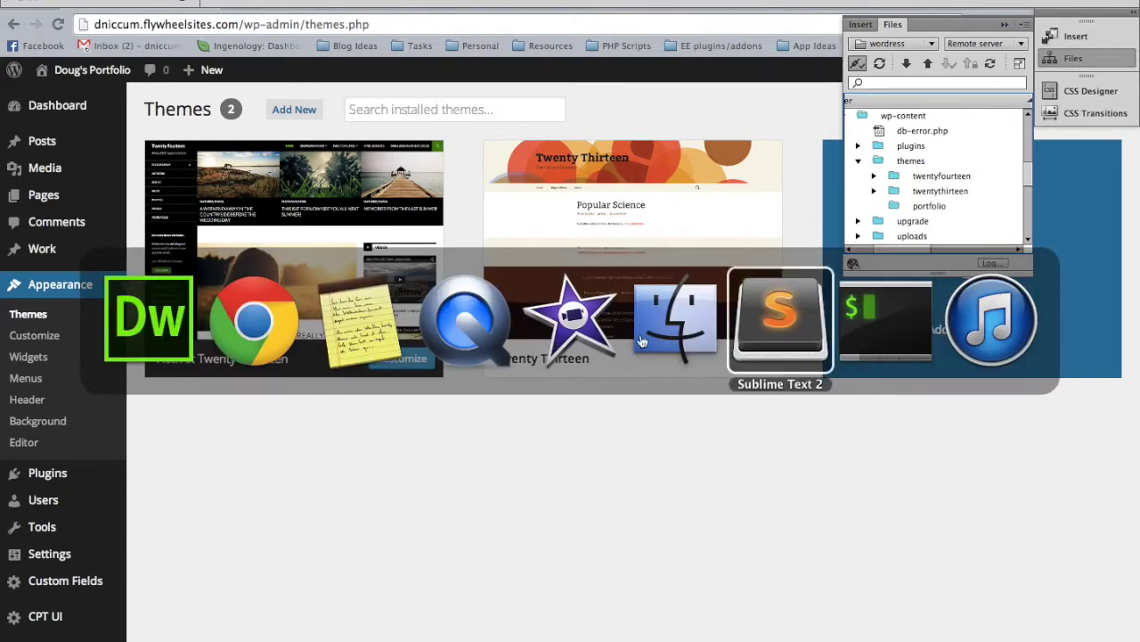
pyautogui.press('super+shift+Tab')
pyautogui.press('super+shift+Tab')
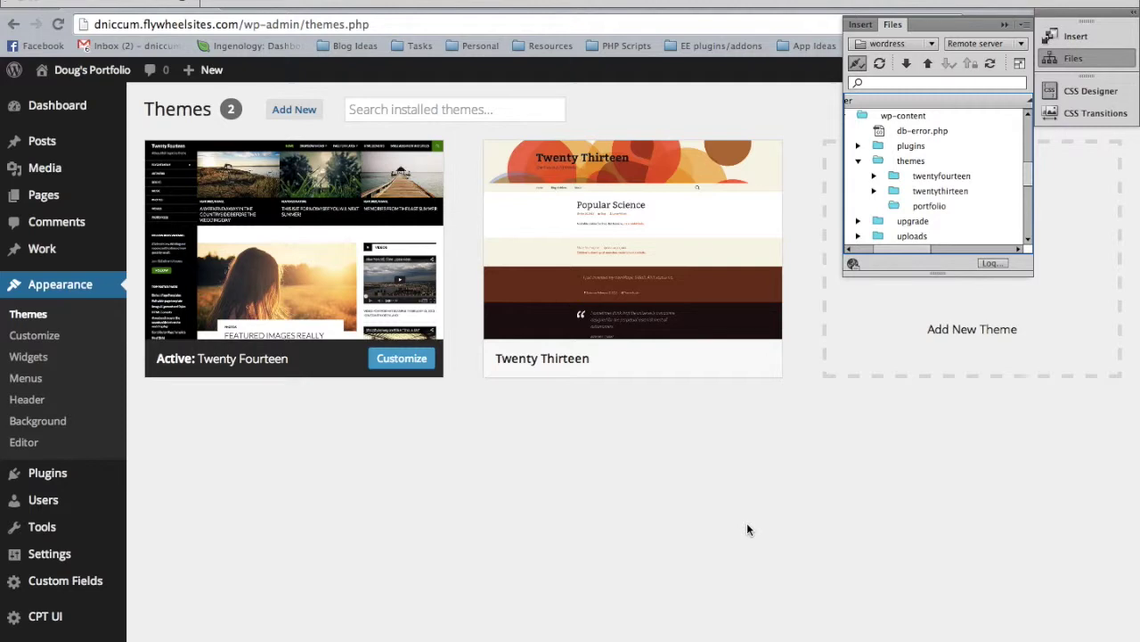
pyautogui.press('super+Tab')
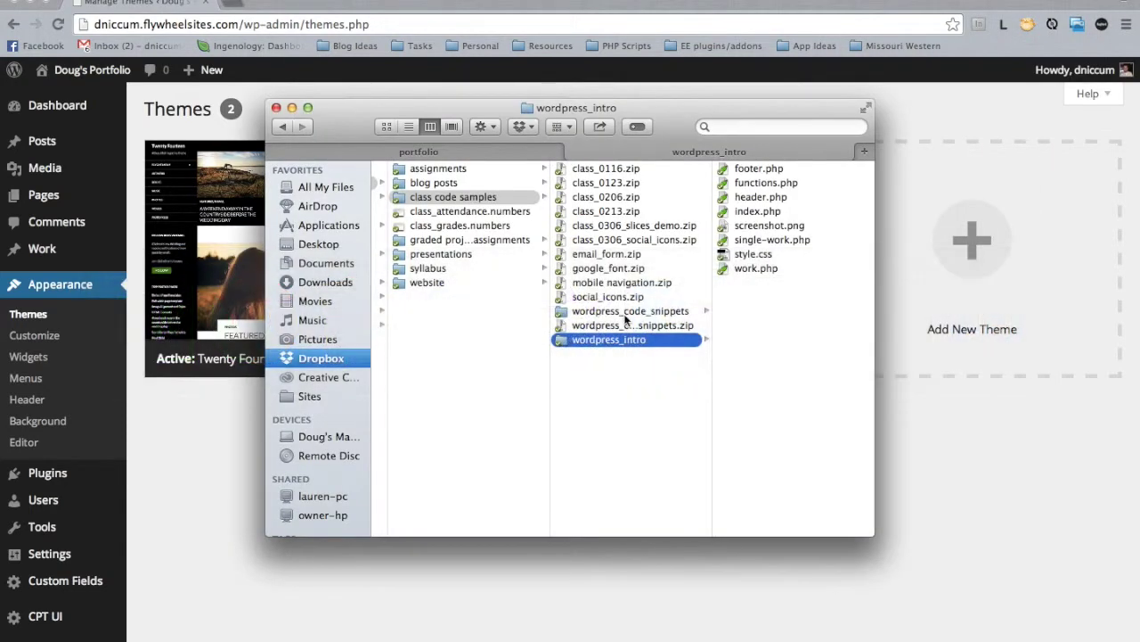
pyautogui.click(771, 228)
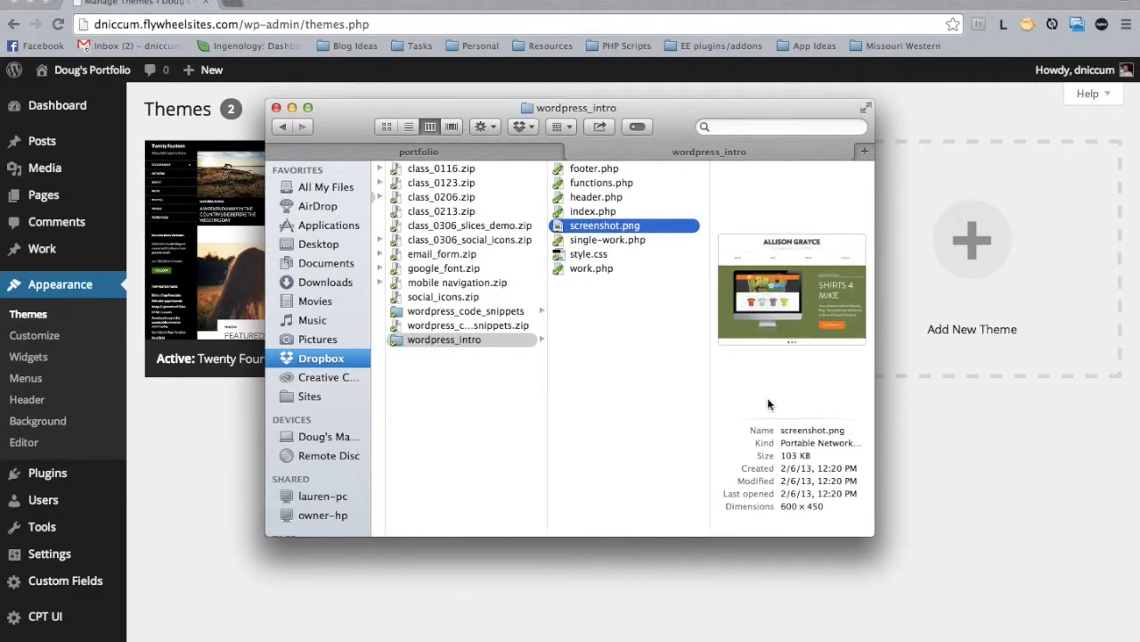
pyautogui.press('space')
# Return to the browser's theme list and view the details of the Twenty Fourteen theme
pyautogui.click(223, 446)
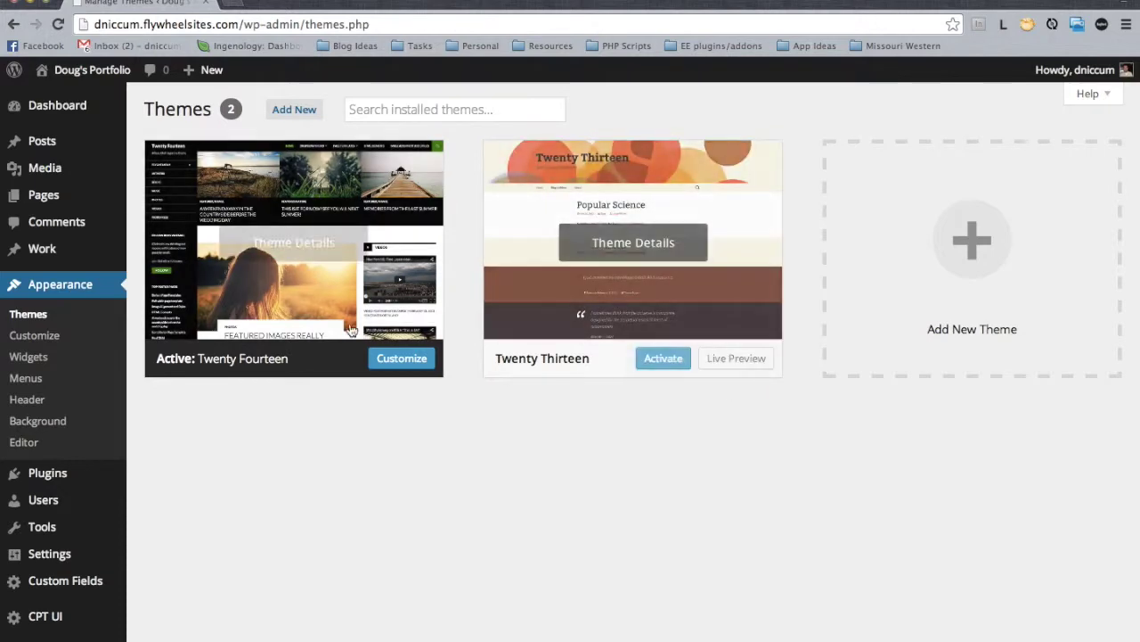
pyautogui.click(287, 298)
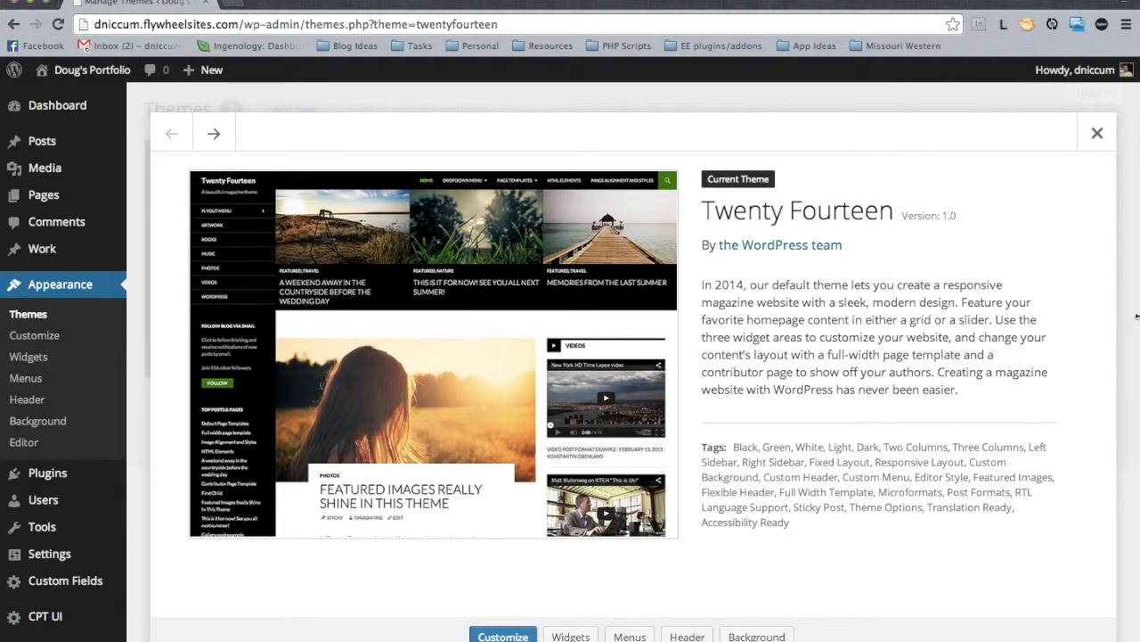
# Close the Twenty Fourteen details and check the image dimensions of screenshot.png in Finder's wordpress_intro folder
pyautogui.click(1099, 135)
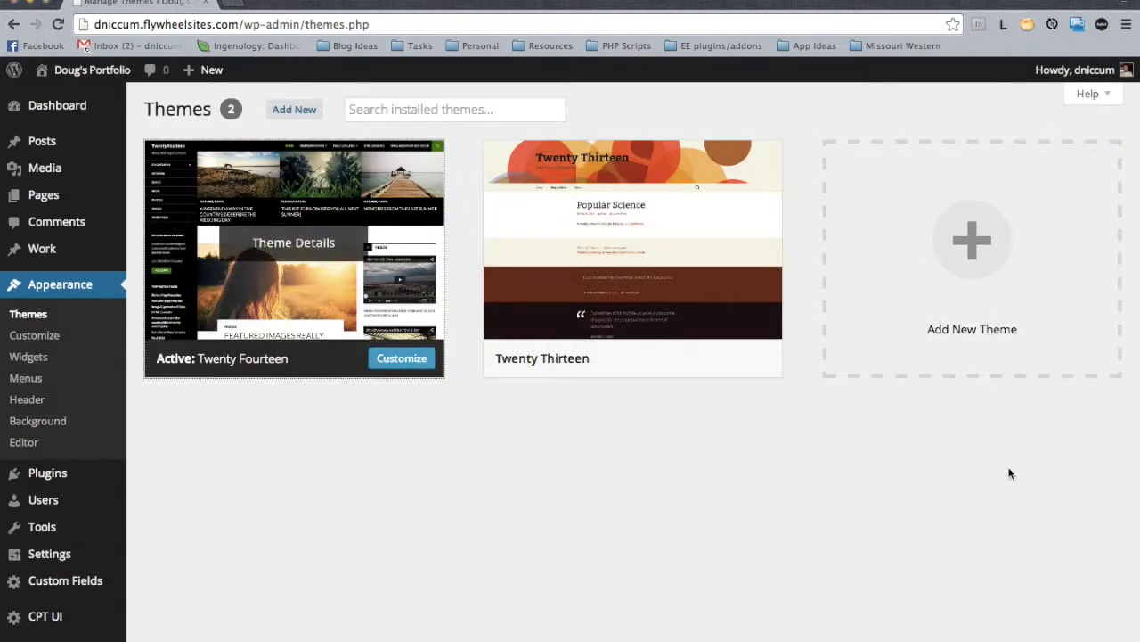
pyautogui.press('super+Tab')
pyautogui.press('space')
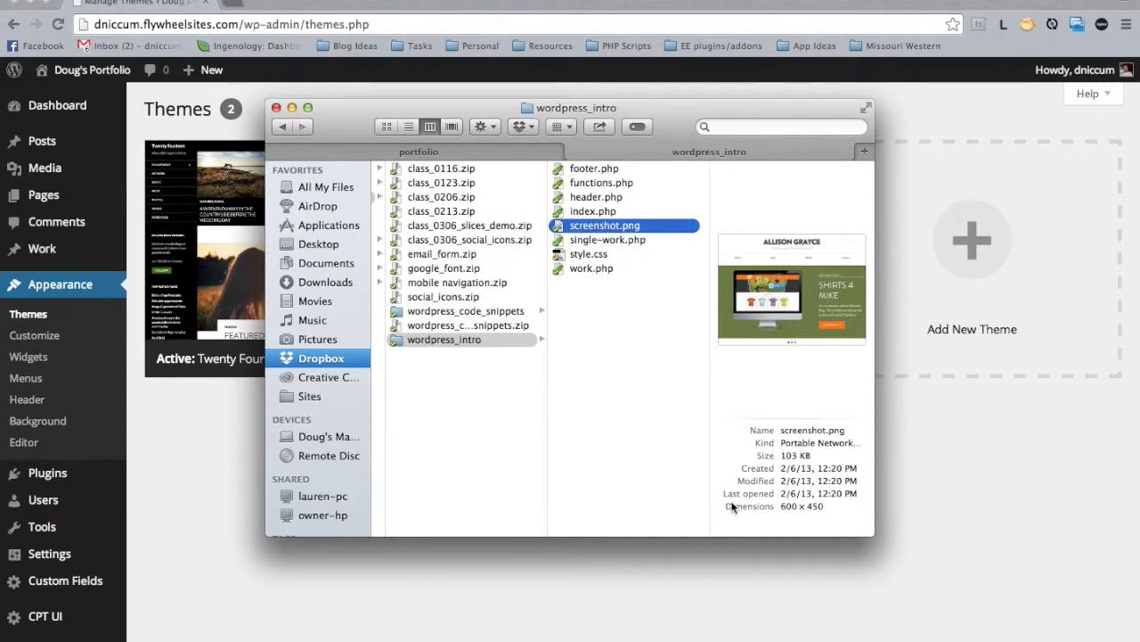
pyautogui.moveTo(782, 508); pyautogui.dragTo(799, 506)
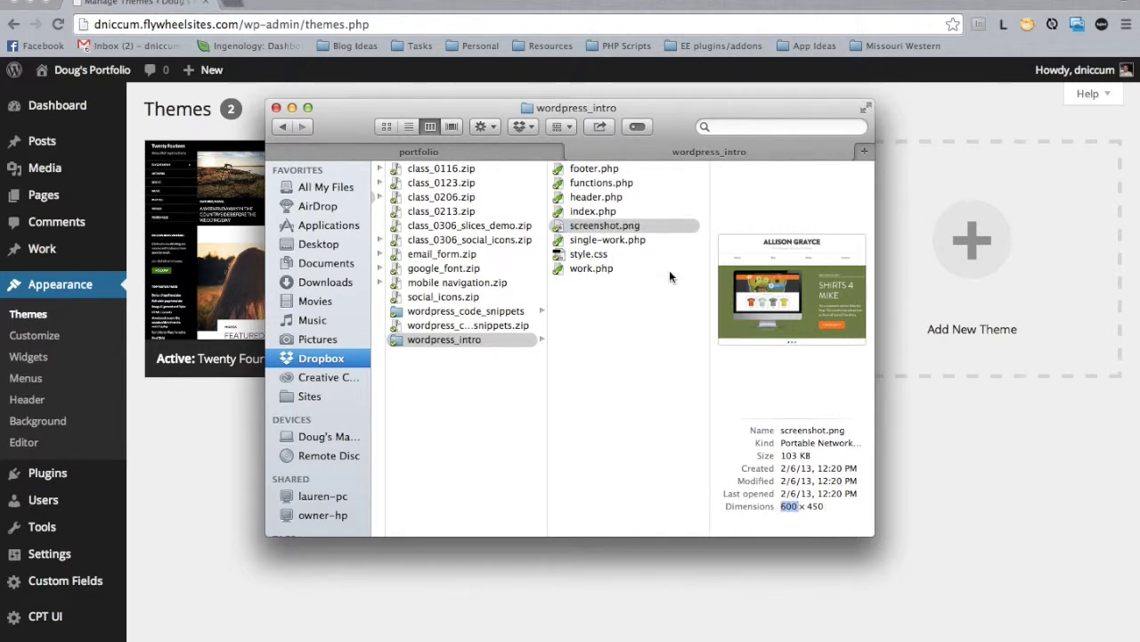
# Copy screenshot.png from wordpress_intro into the local portfolio theme folder and check its place in the folder path
pyautogui.moveTo(601, 225); pyautogui.dragTo(410, 154)
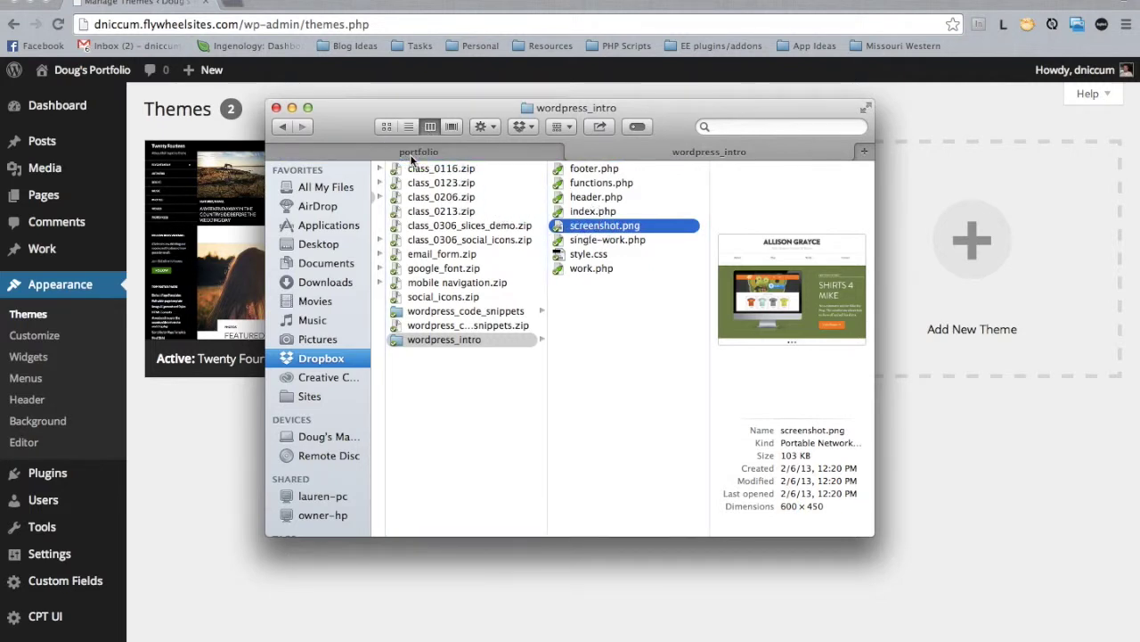
pyautogui.click(410, 154)
pyautogui.hscroll(4, 585, 366)
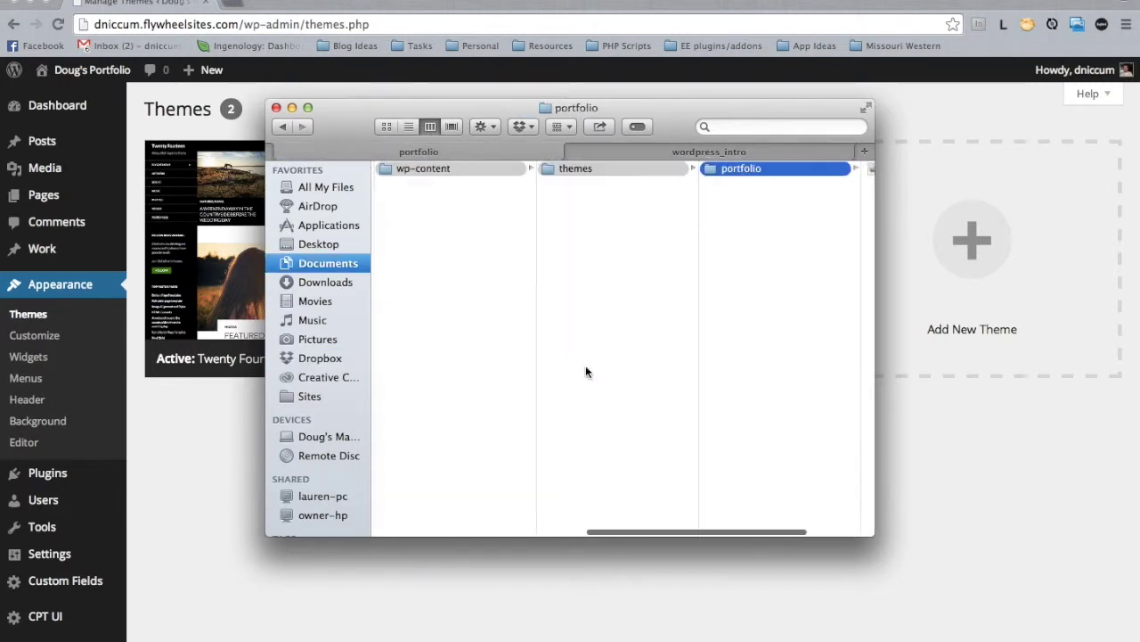
pyautogui.hscroll(-10, 585, 366)
pyautogui.hscroll(-3, 585, 371)
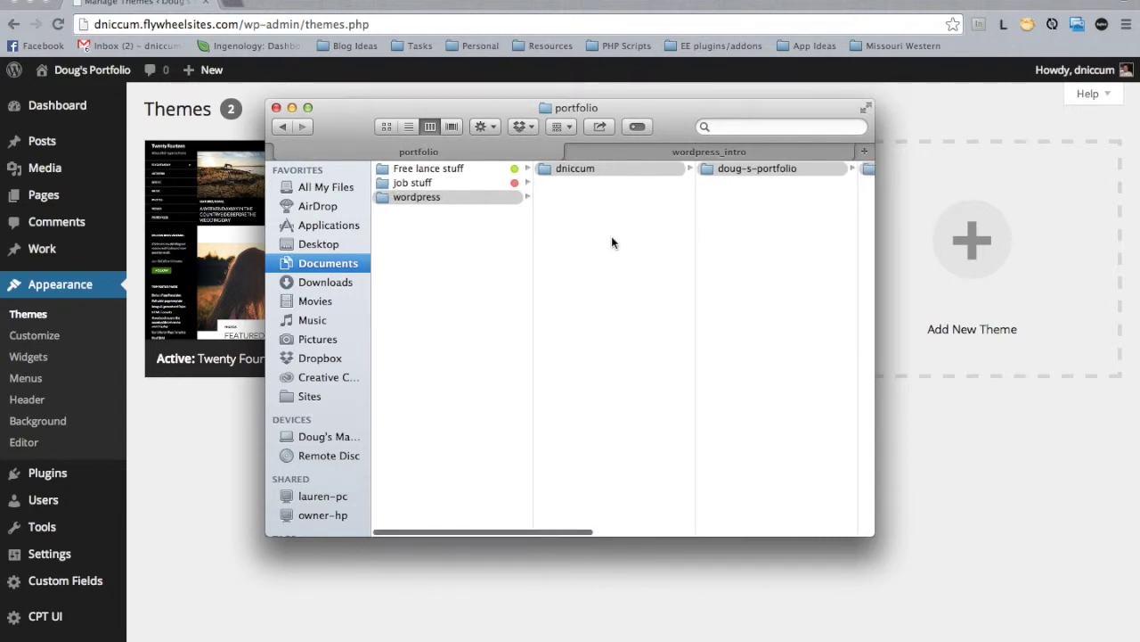
pyautogui.hscroll(1, 612, 242)
pyautogui.hscroll(12, 612, 242)
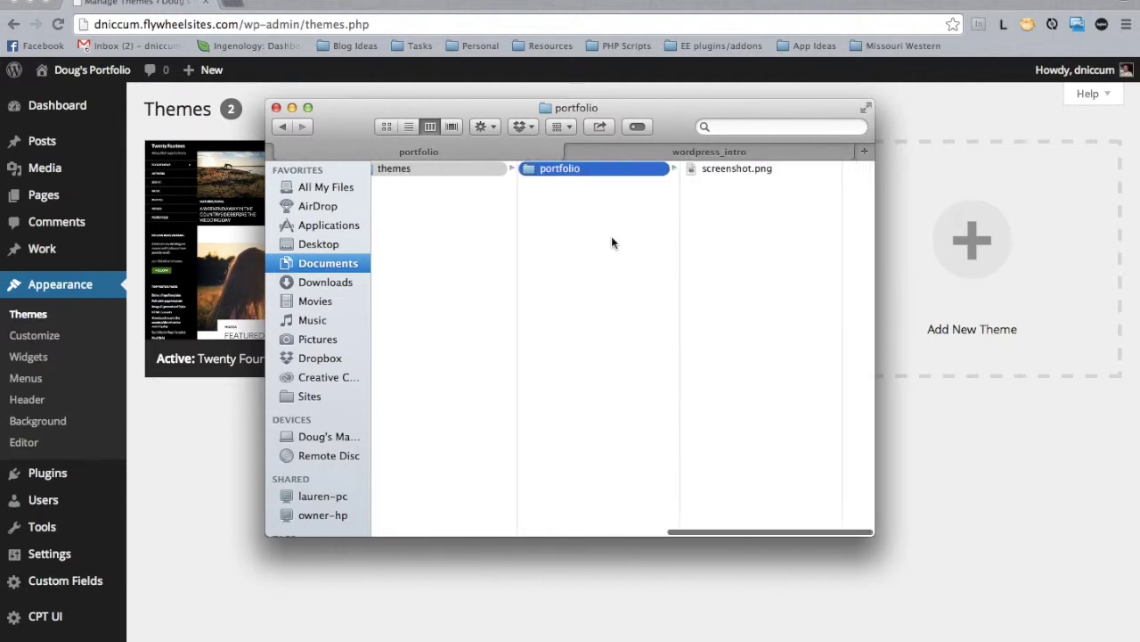
pyautogui.click(758, 173)
# Copy style.css from the wordpress_intro folder into the local portfolio theme folder
pyautogui.click(715, 154)
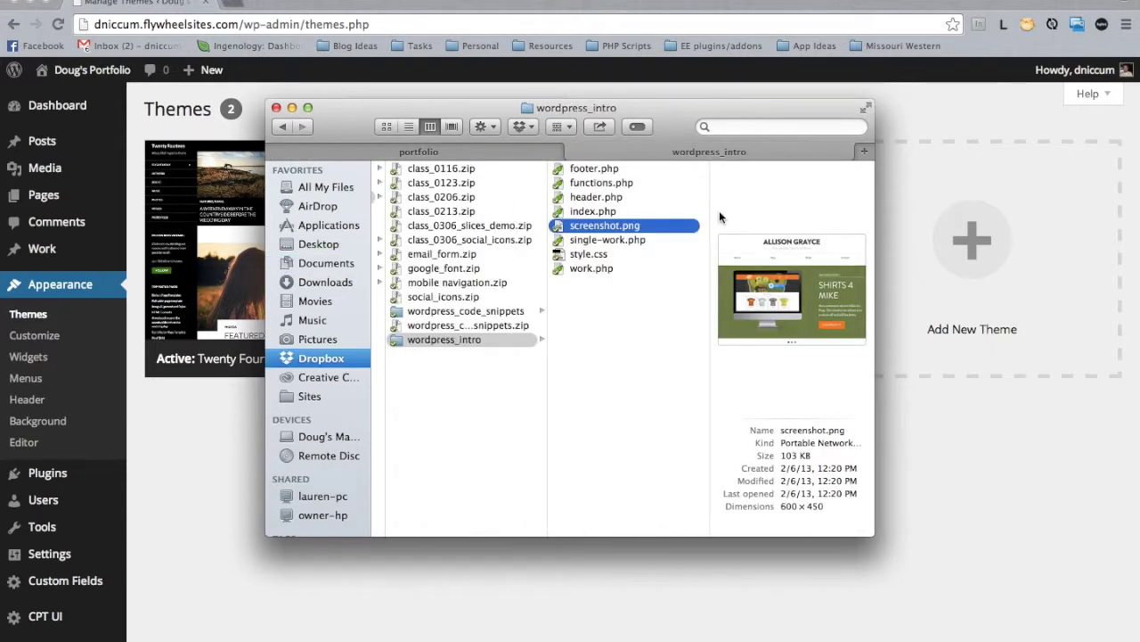
pyautogui.click(585, 256)
pyautogui.moveTo(586, 256); pyautogui.dragTo(432, 151)
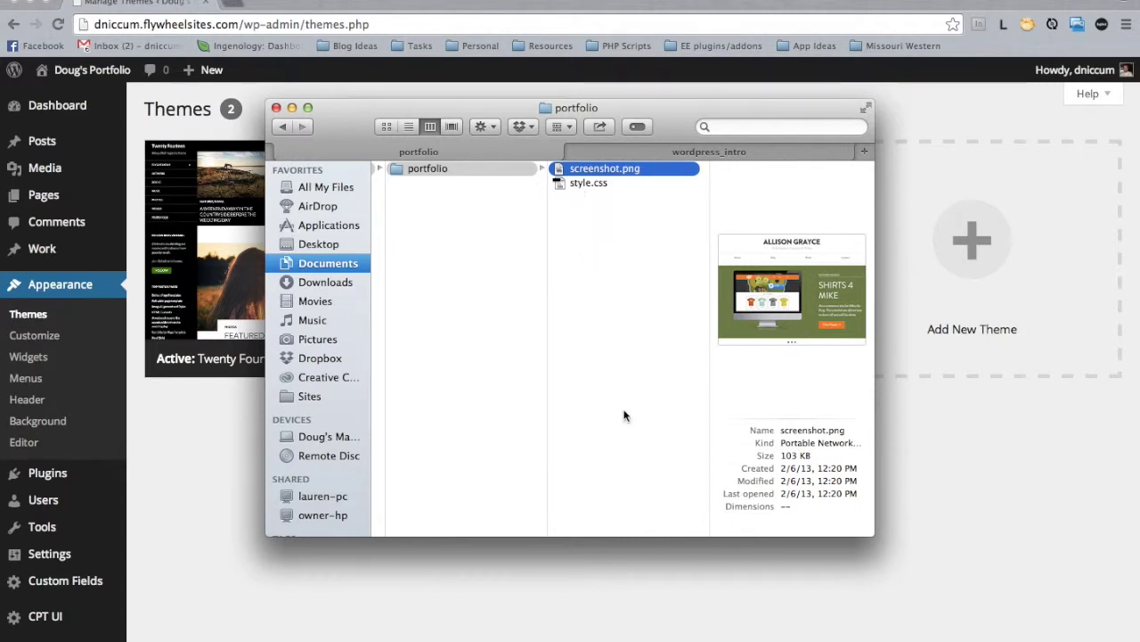
# Switch to Dreamweaver and upload the portfolio theme folder's files to the remote server
pyautogui.press('super+Tab')
pyautogui.press('super+Tab')
pyautogui.press('super+Tab')
pyautogui.press('super+shift+Tab')
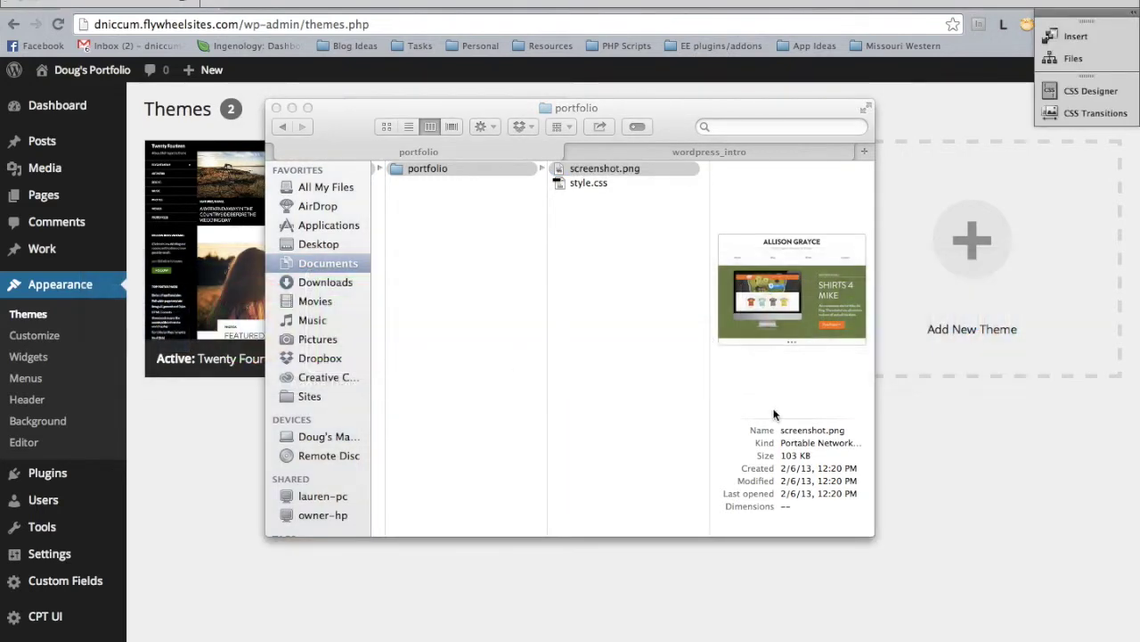
pyautogui.click(1080, 60)
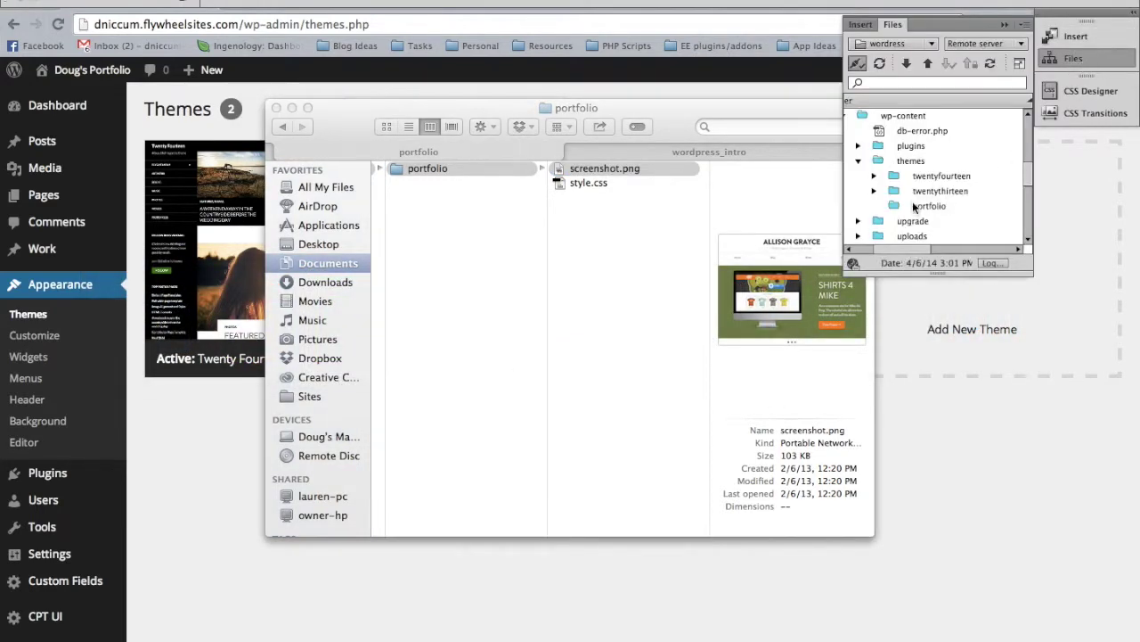
pyautogui.click(918, 206)
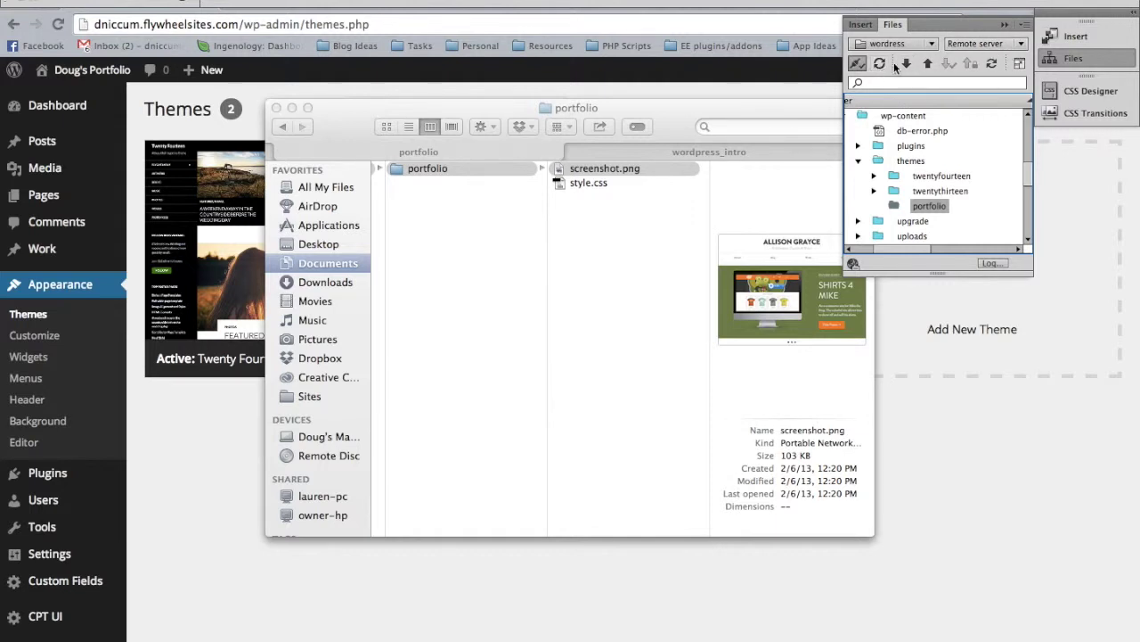
pyautogui.click(923, 62)
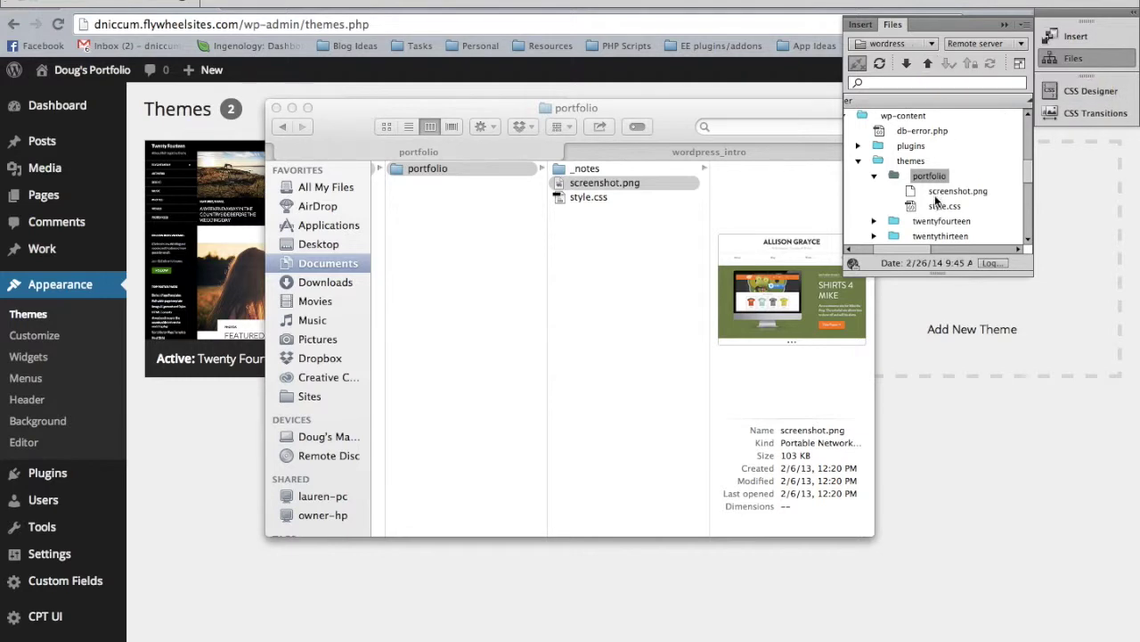
# Open style.css from the remote portfolio theme folder and collapse the file list
pyautogui.click(942, 207)
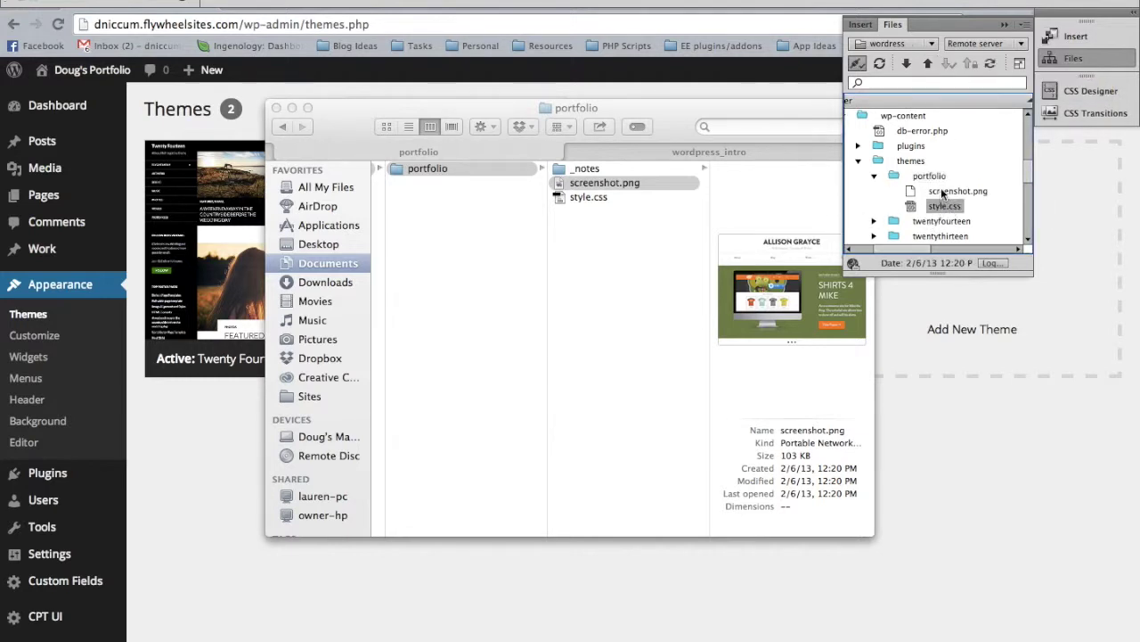
pyautogui.click(942, 191)
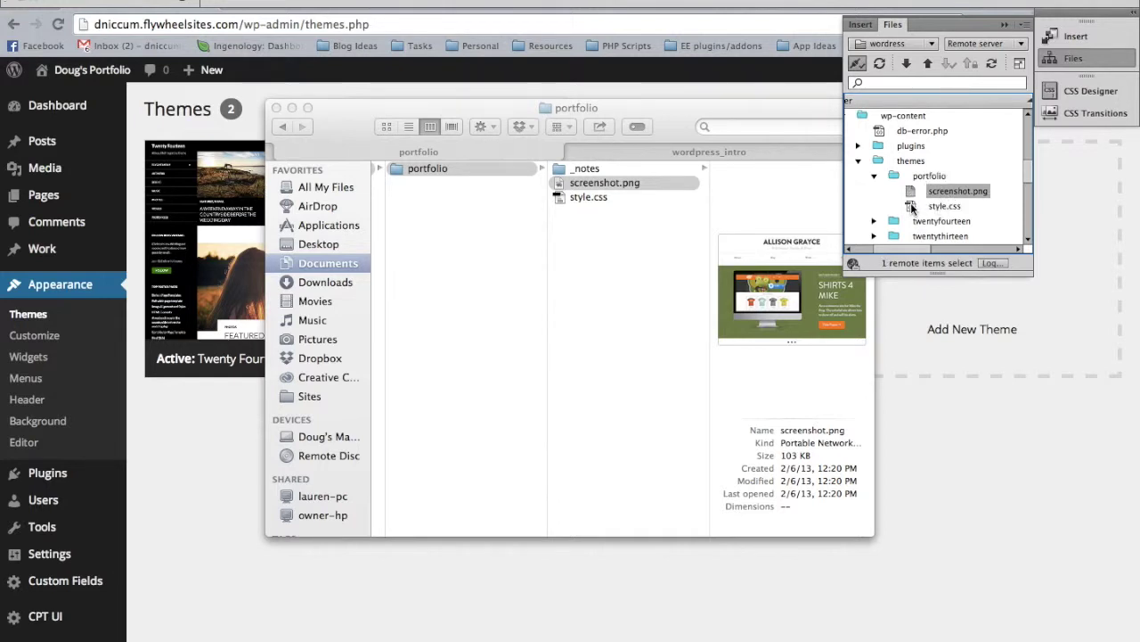
pyautogui.click(912, 207)
pyautogui.doubleClick(910, 204)
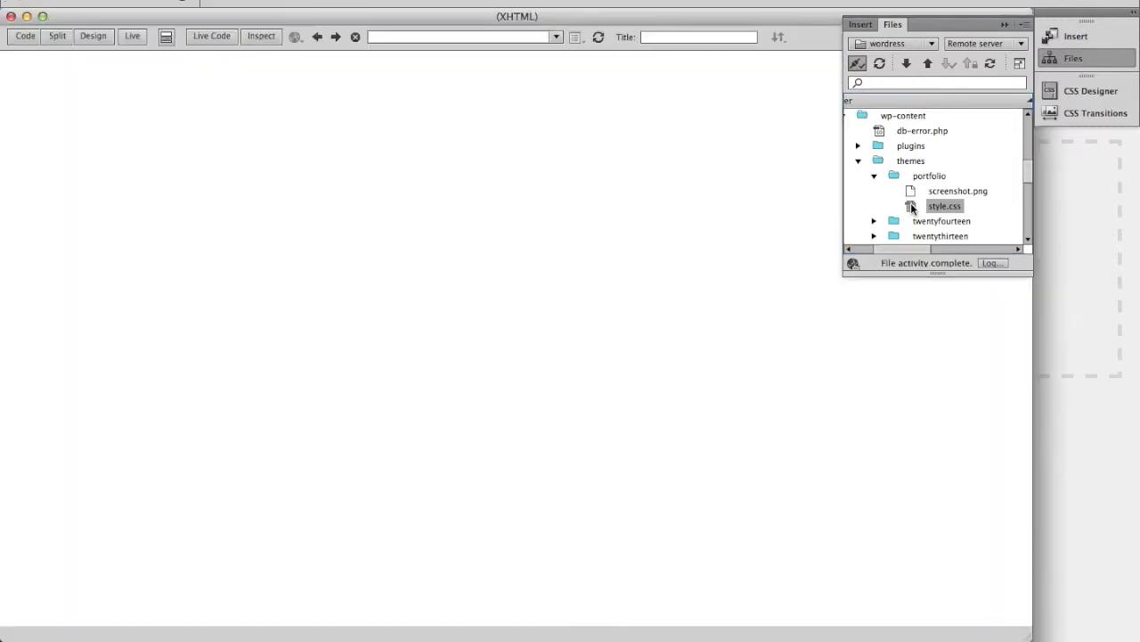
pyautogui.click(1069, 58)
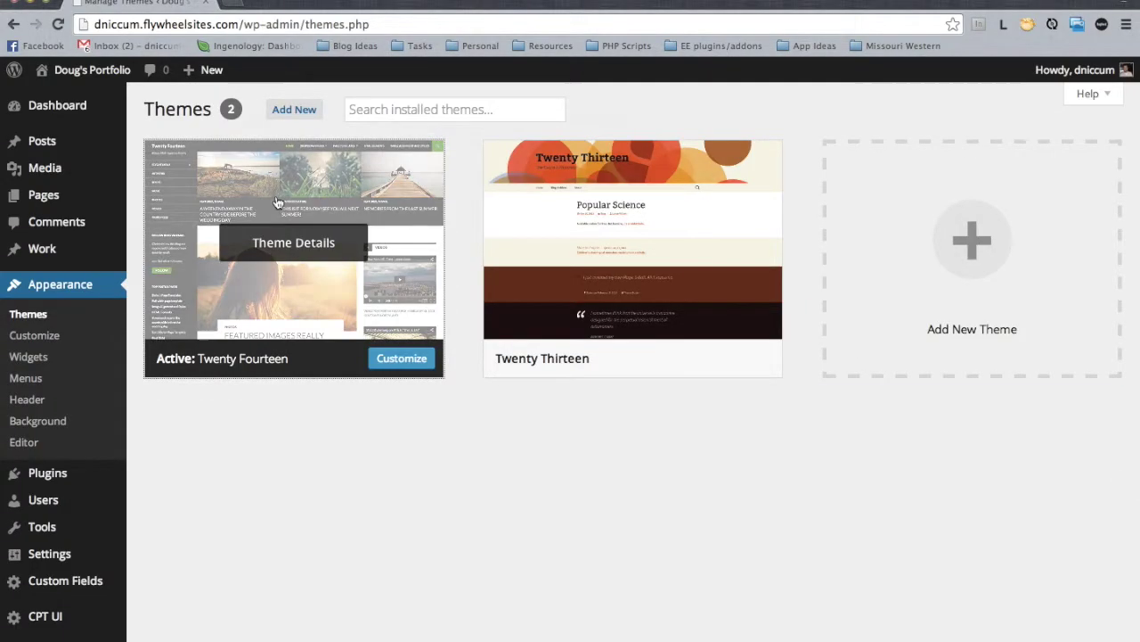
# Compare the Twenty Fourteen theme details in the browser with the theme name, URI, version and tags in the style.css header comment
pyautogui.click(426, 222)
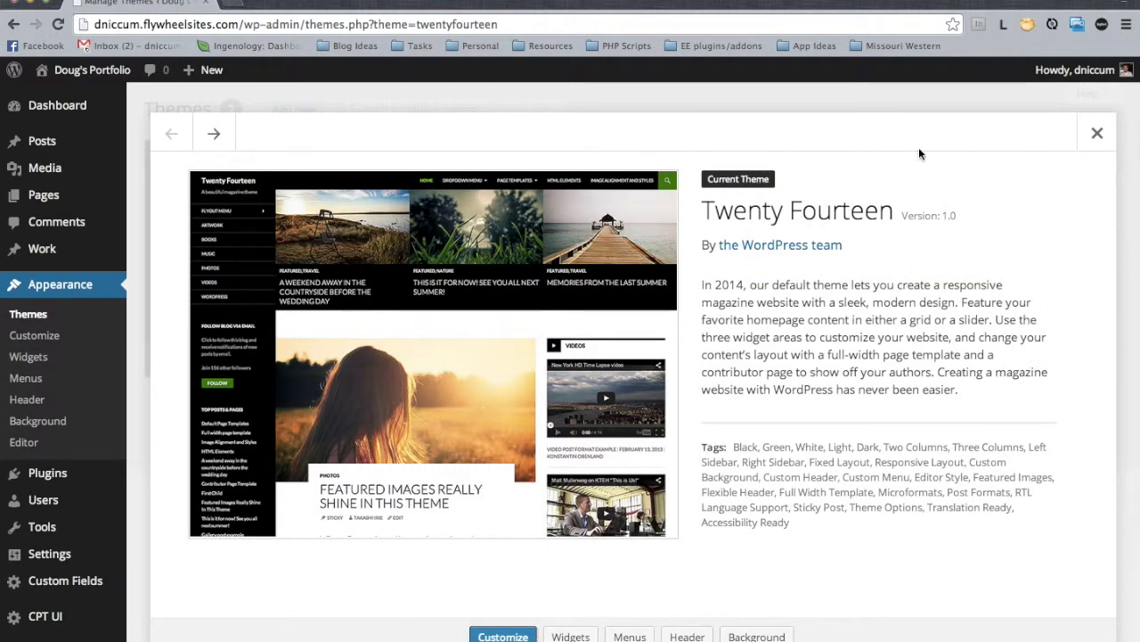
pyautogui.press('super+Tab')
pyautogui.moveTo(133, 73); pyautogui.dragTo(247, 72)
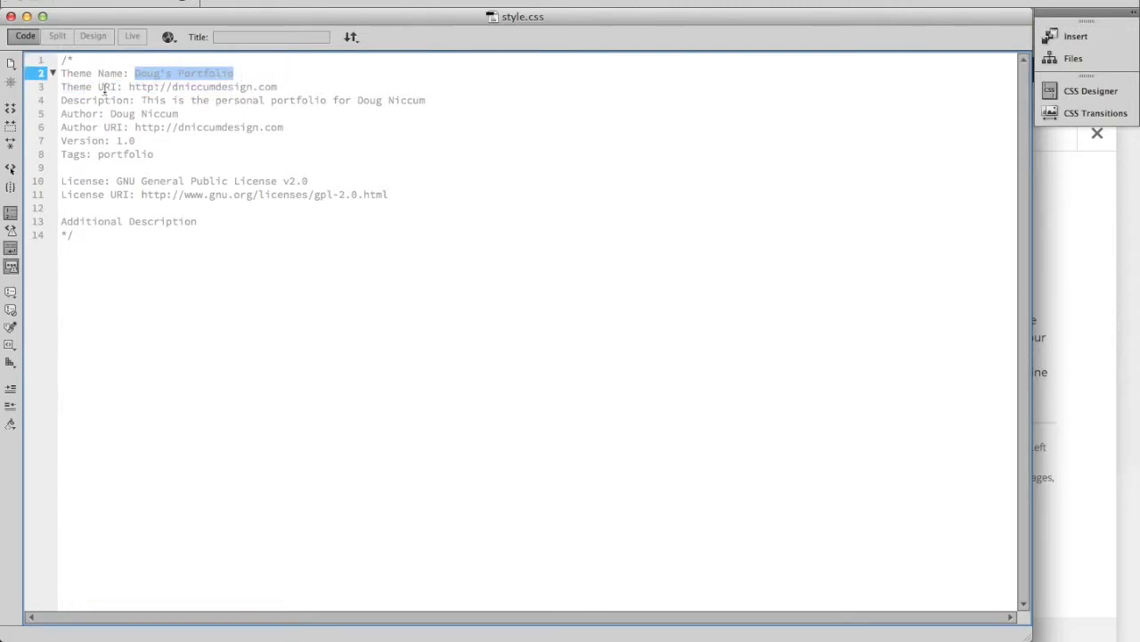
pyautogui.click(61, 89)
pyautogui.moveTo(61, 89); pyautogui.dragTo(290, 88)
pyautogui.click(290, 89)
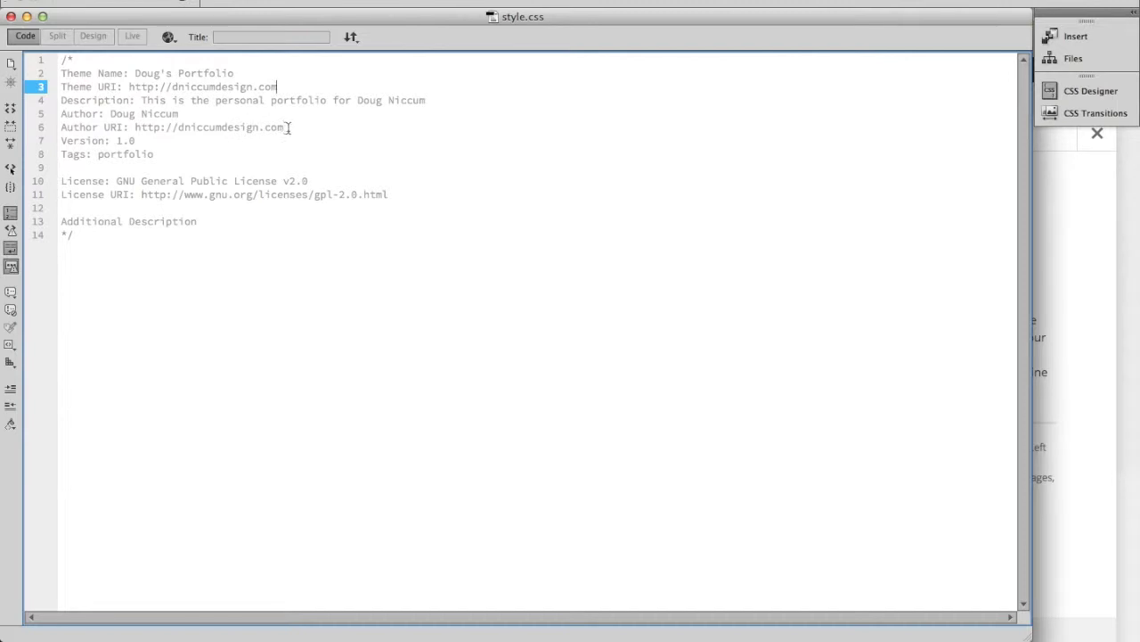
pyautogui.click(146, 140)
pyautogui.moveTo(117, 141); pyautogui.dragTo(135, 140)
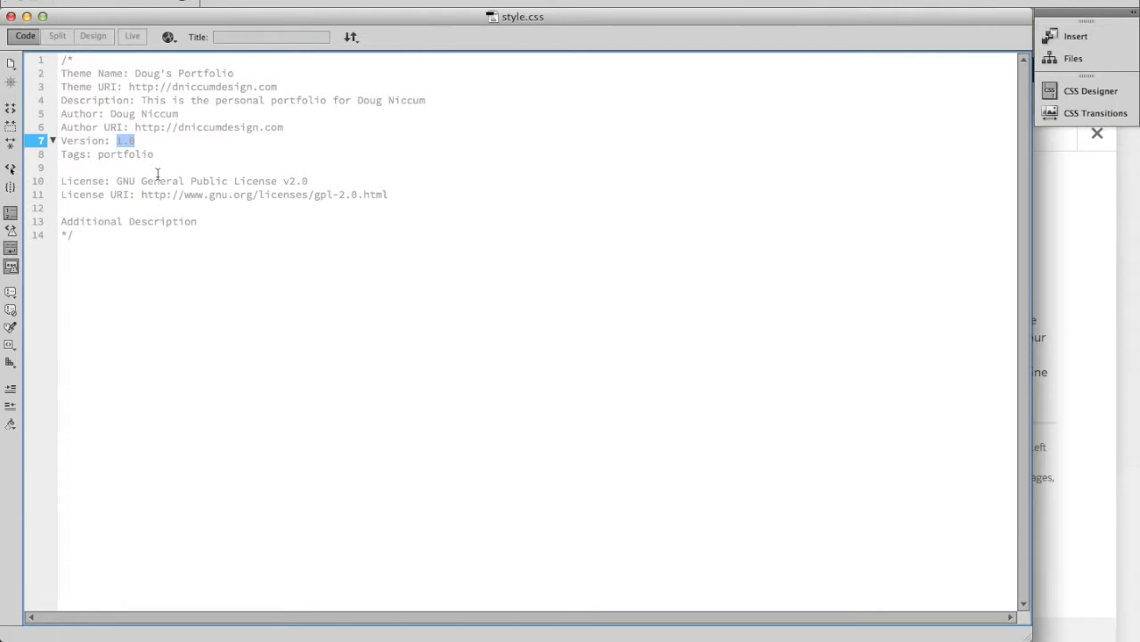
pyautogui.click(148, 141)
pyautogui.click(184, 156)
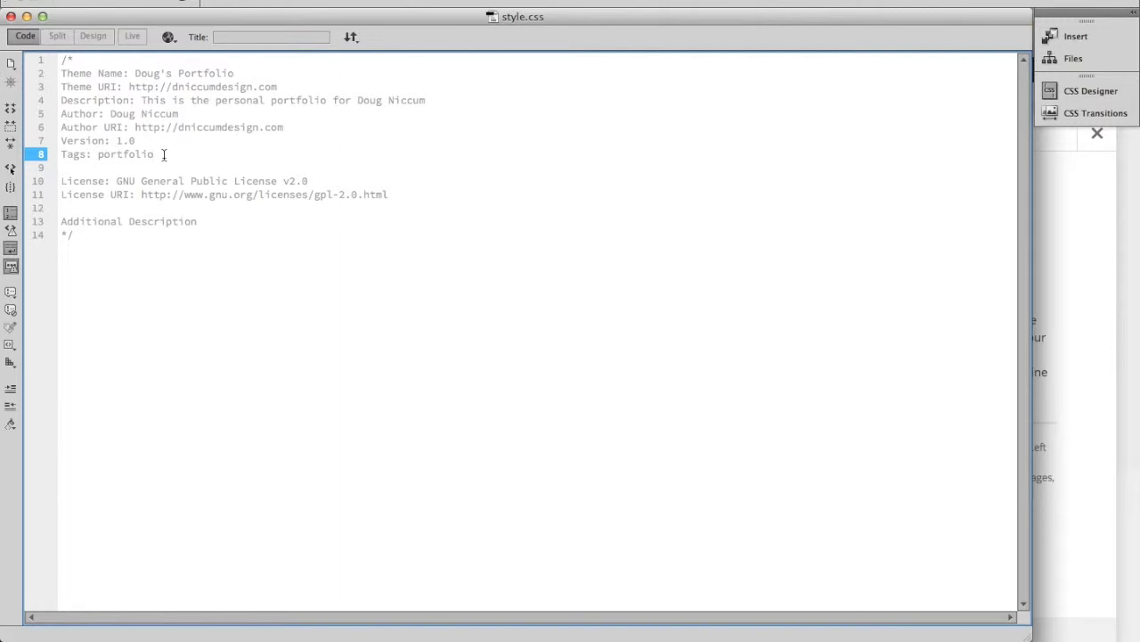
pyautogui.click(33, 260)
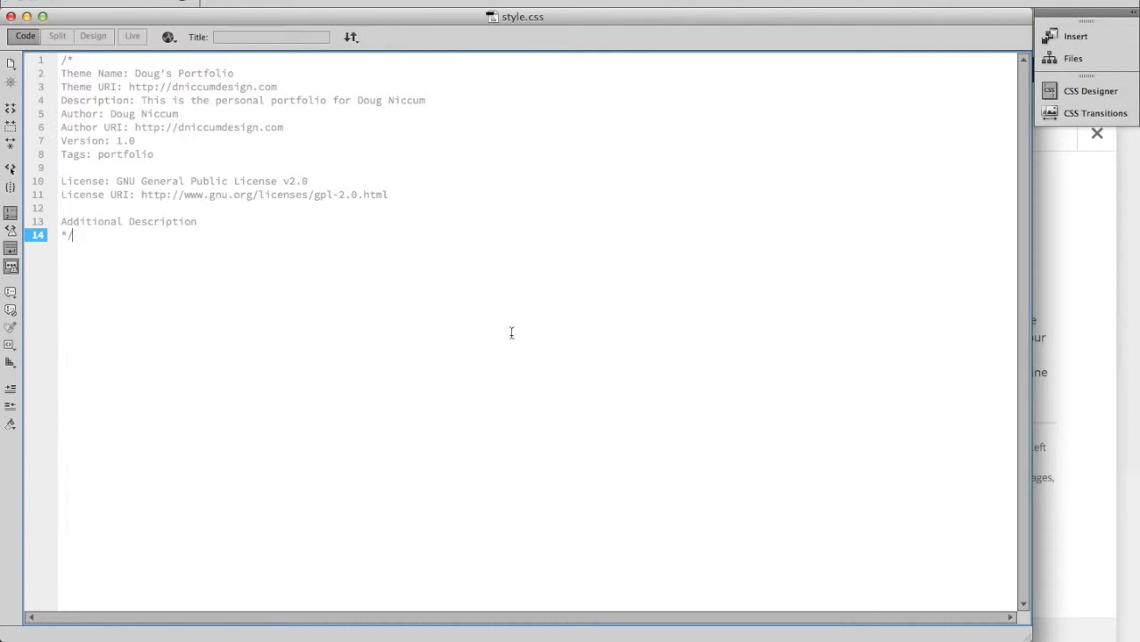
# Return to the browser, close the Twenty Fourteen details and reload the Themes page to check for the portfolio theme
pyautogui.click(1062, 276)
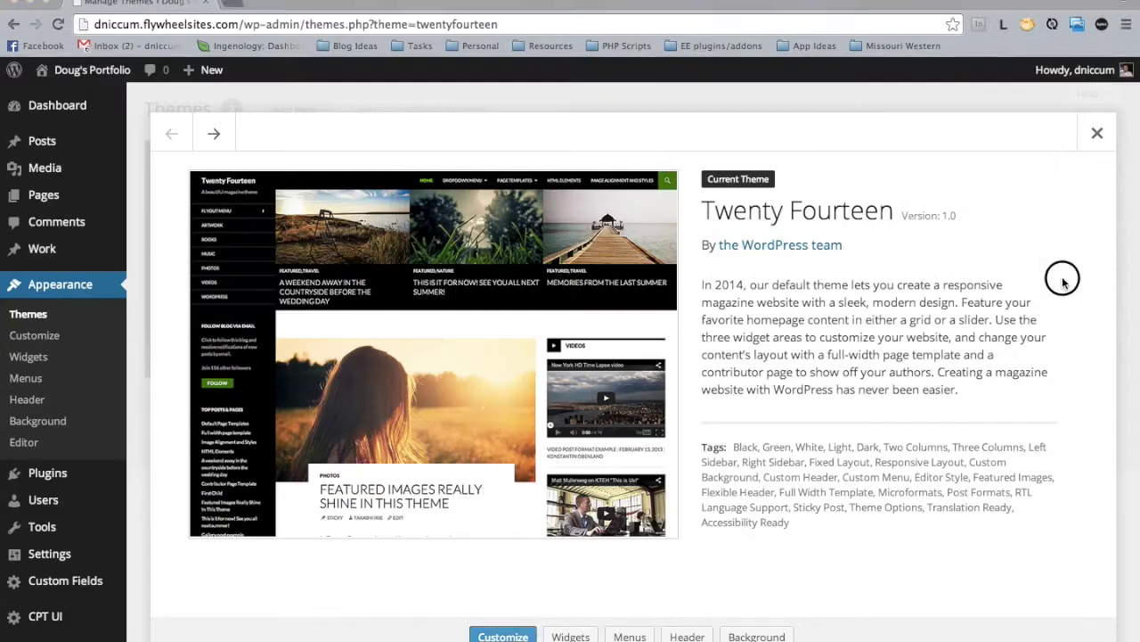
pyautogui.click(1097, 133)
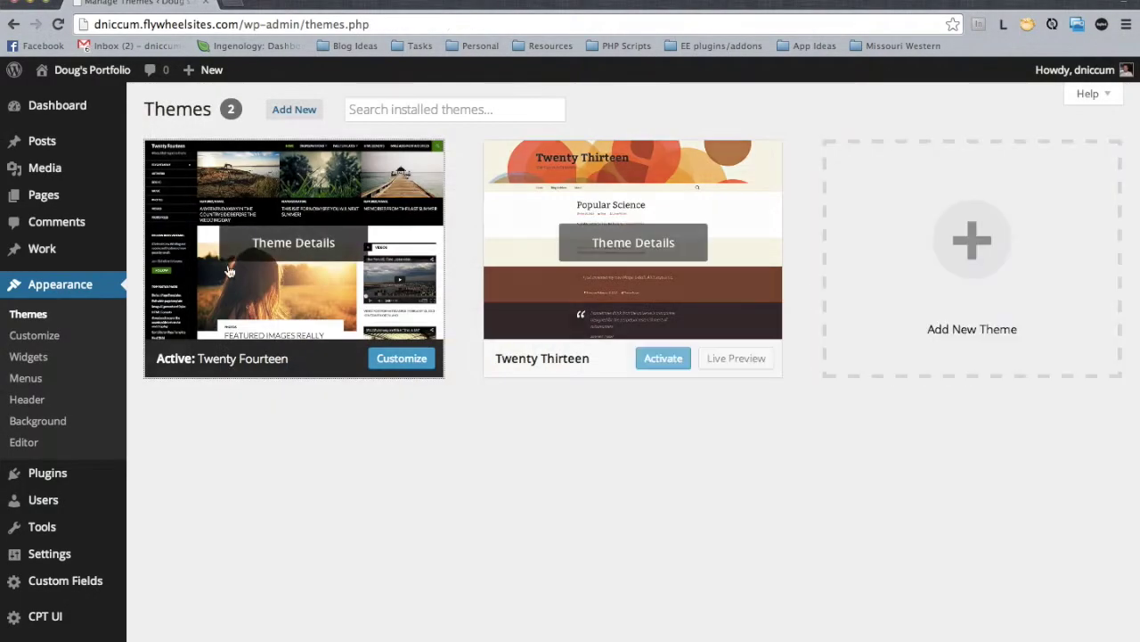
pyautogui.click(41, 336)
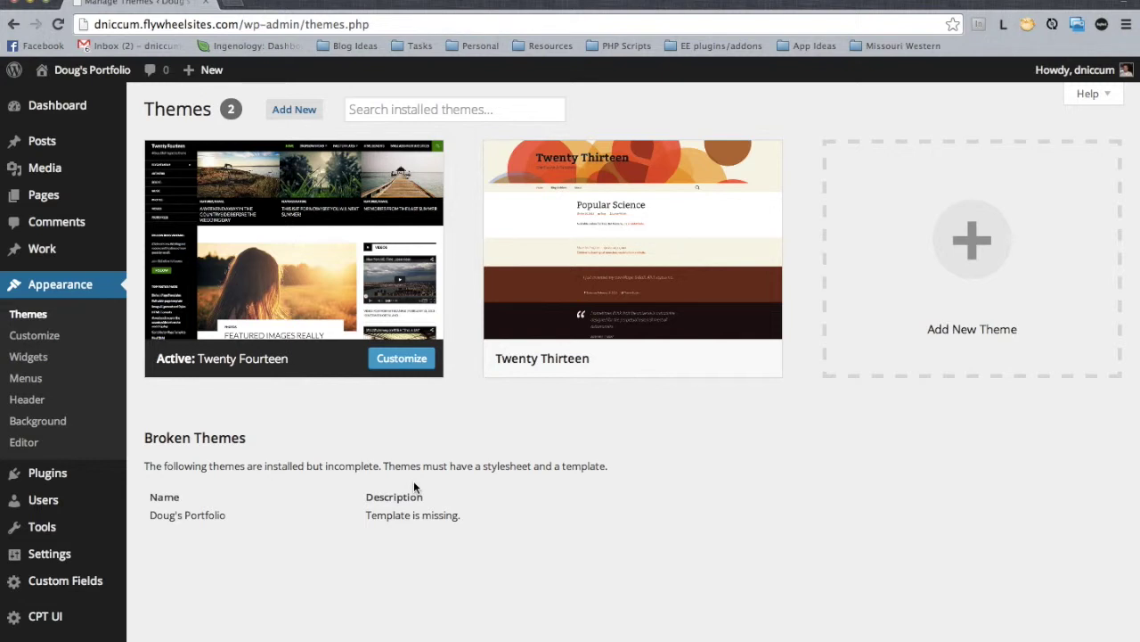
# Close style.css in Dreamweaver and create a new file named index.php in the remote portfolio theme folder
pyautogui.press('super+Tab')
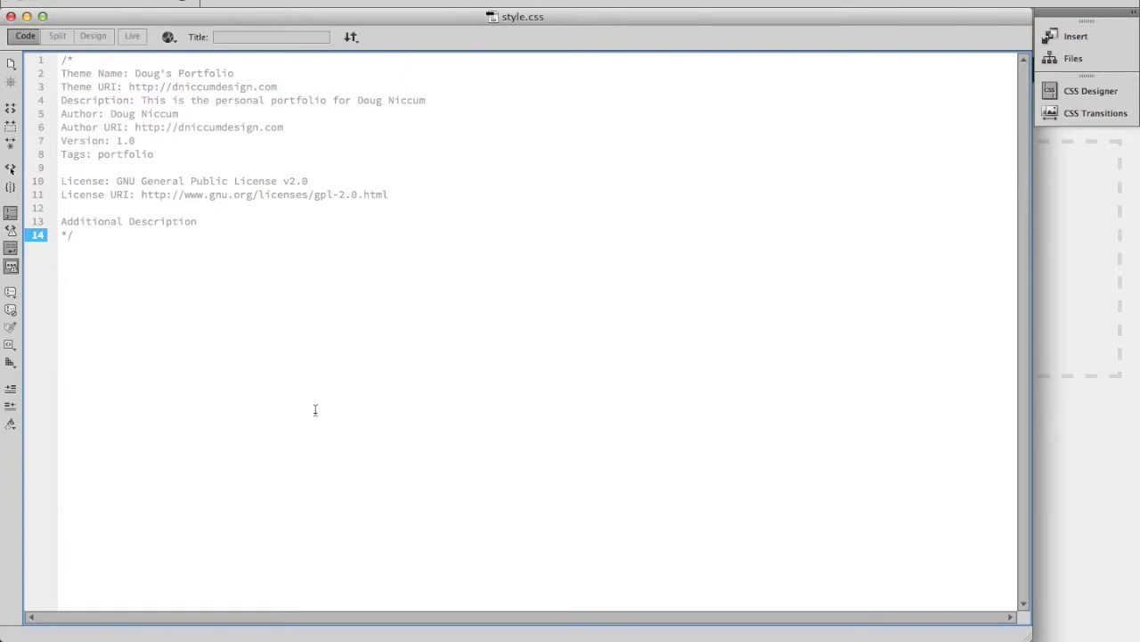
pyautogui.click(12, 17)
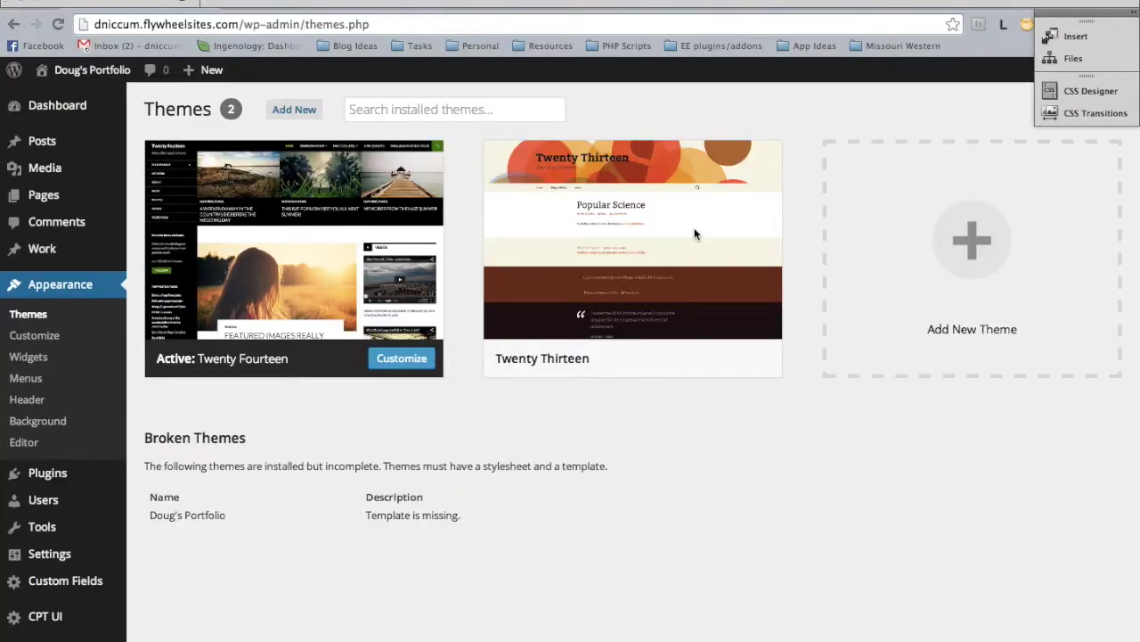
pyautogui.click(1074, 57)
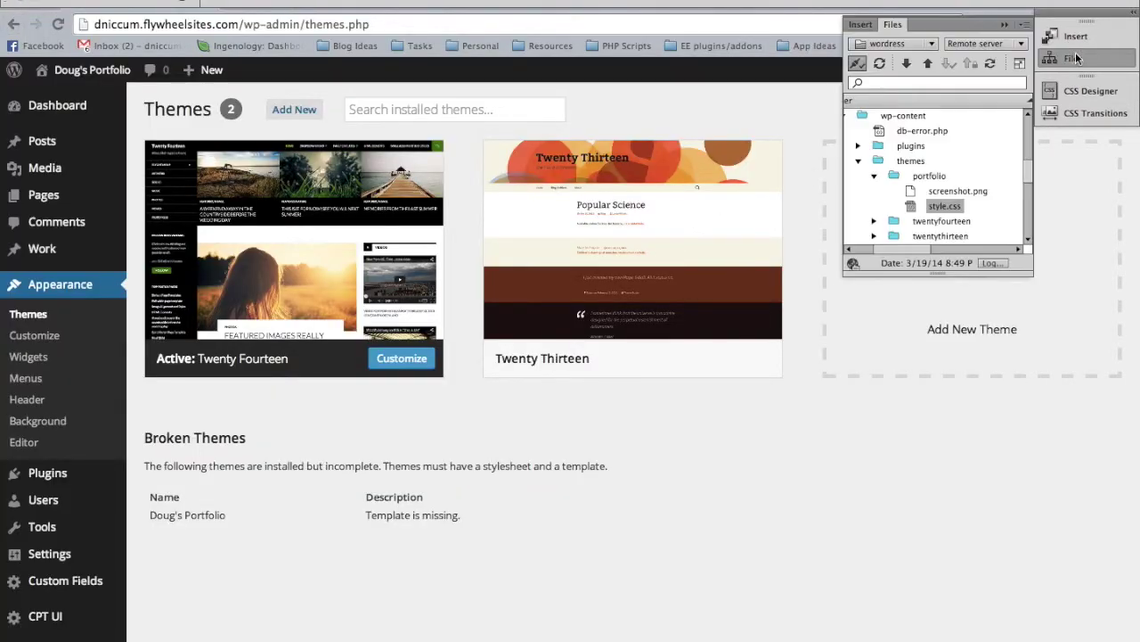
pyautogui.rightClick(892, 176)
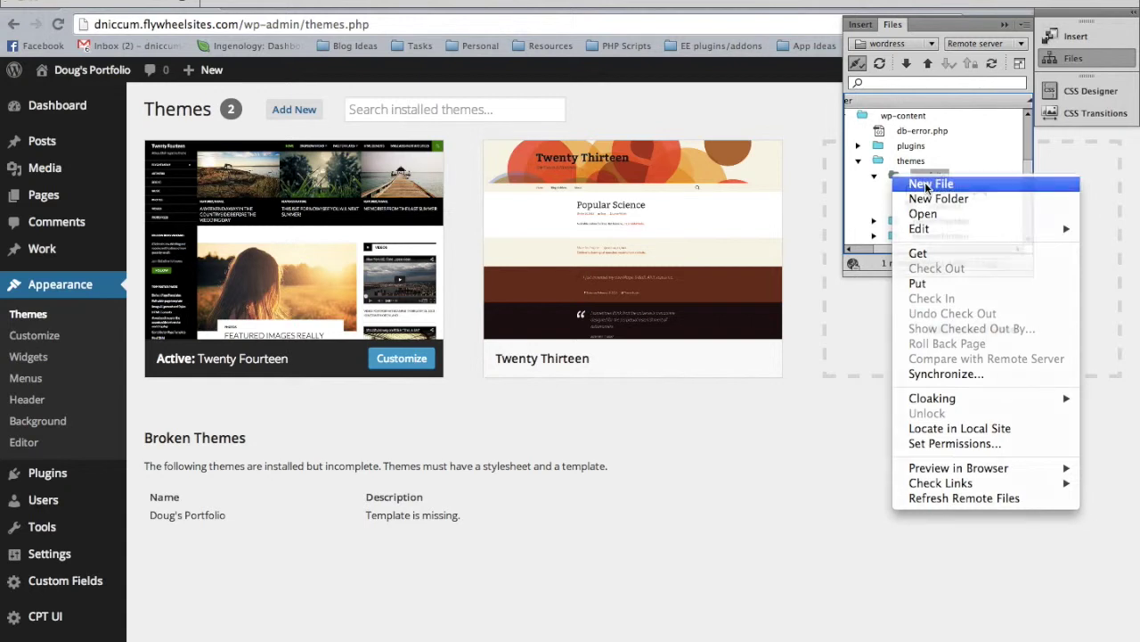
pyautogui.click(924, 185)
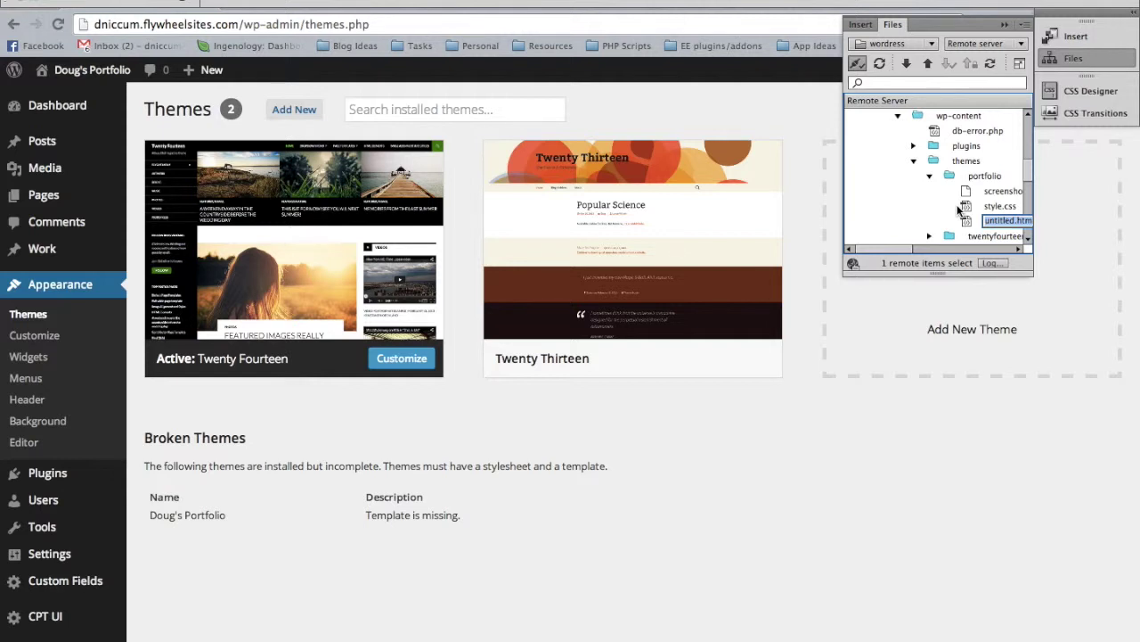
pyautogui.press('BackSpace')
pyautogui.write('index.php')
pyautogui.press('Return')
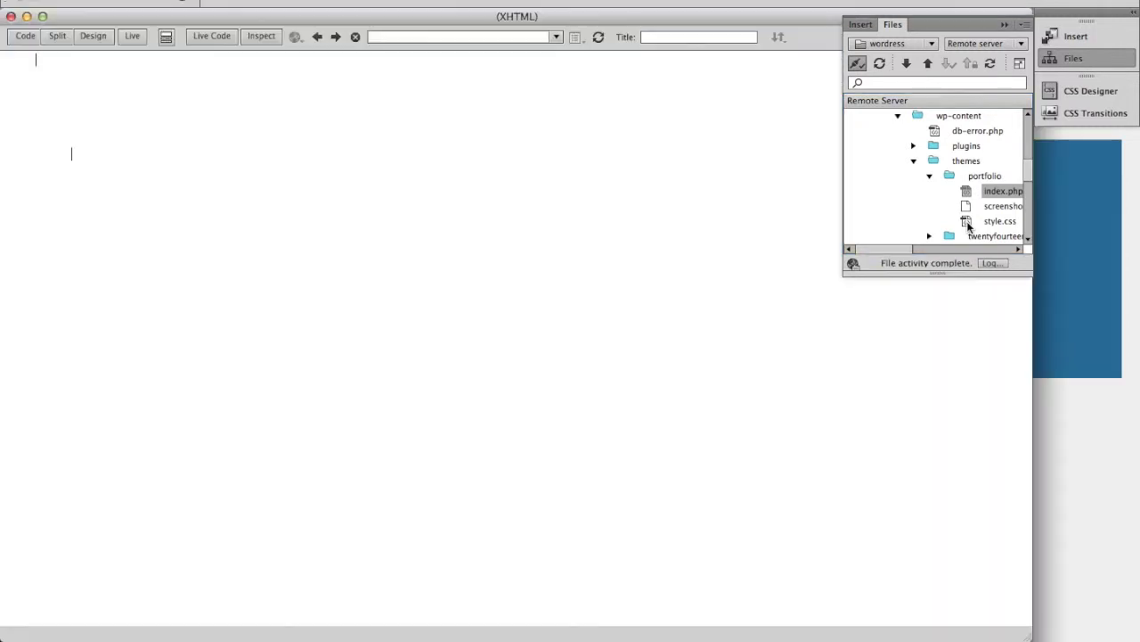
# Delete all the default HTML code from the portfolio theme's index.php
pyautogui.click(285, 227)
pyautogui.hotkey('ctrl', 'a')
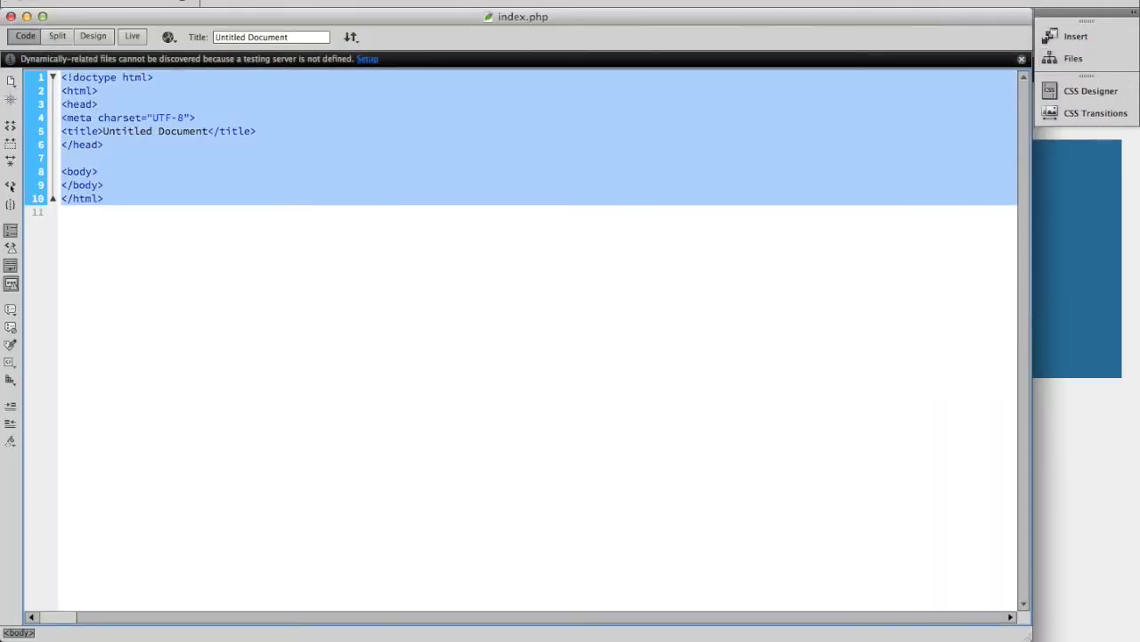
pyautogui.press('BackSpace')
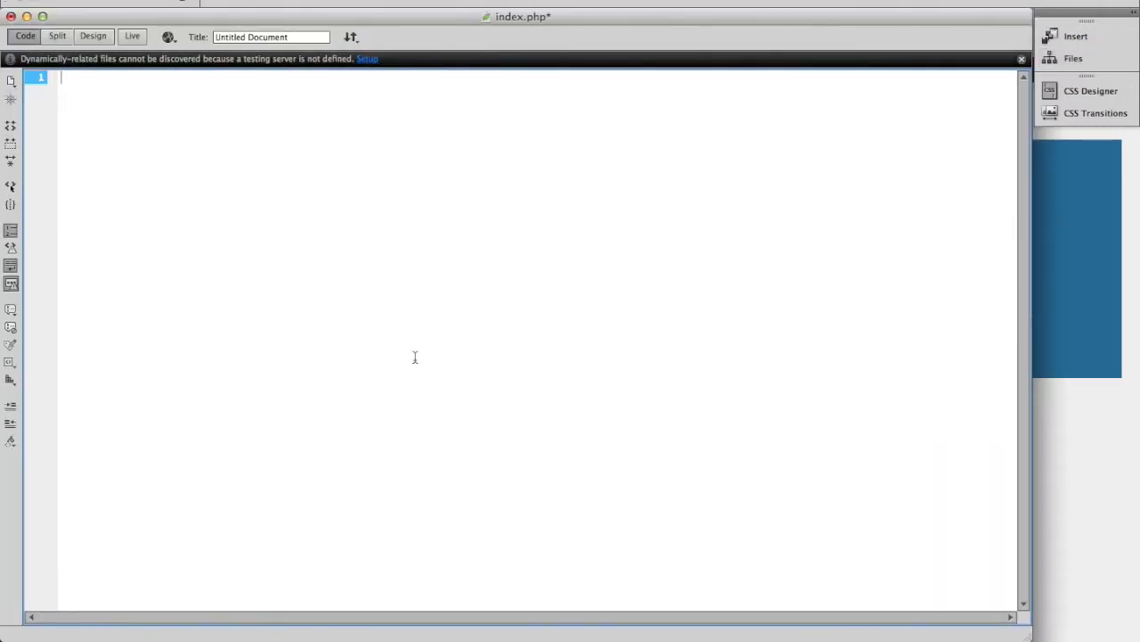
# Switch to the code editor with the wordpress_intro folder, open its index.php and copy all of the template code
pyautogui.press('super+Tab')
pyautogui.press('super+Tab')
pyautogui.press('super+Tab')
pyautogui.press('super+Tab')
pyautogui.press('super+Tab')
pyautogui.press('super+Tab')
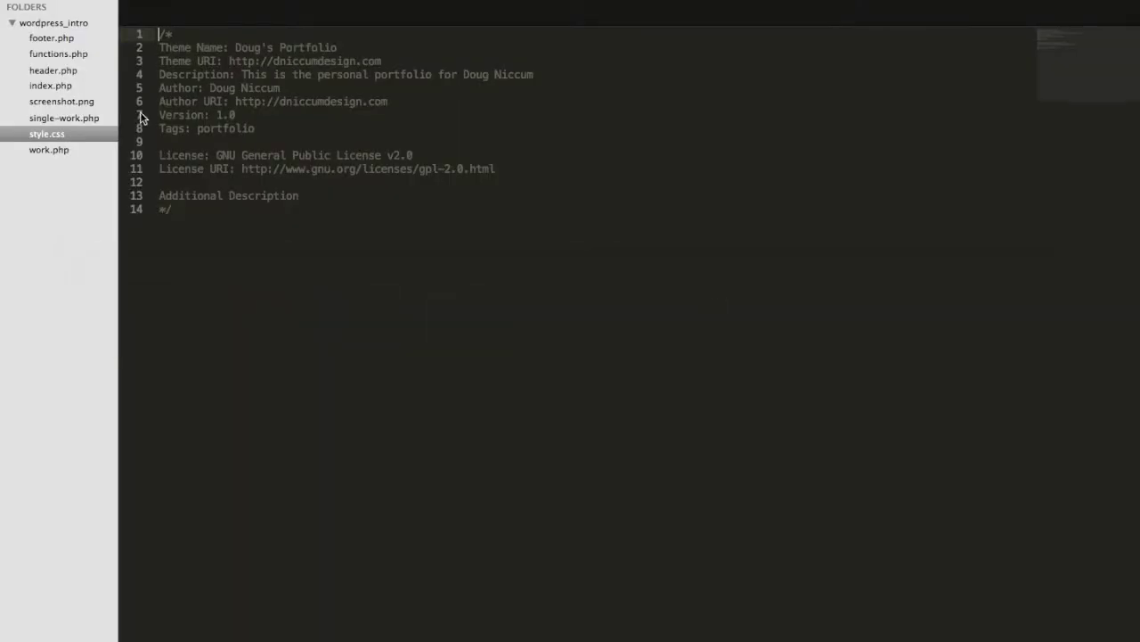
pyautogui.click(69, 87)
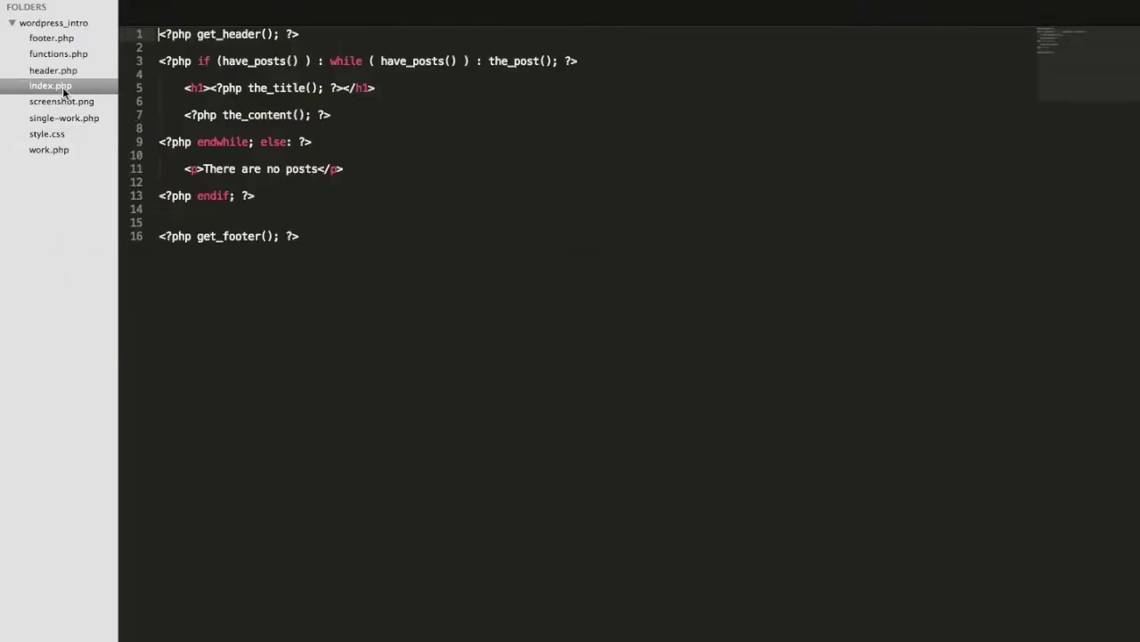
pyautogui.press('super+a')
pyautogui.press('super+c')
# Return to Dreamweaver, paste the copied WordPress loop template into the empty index.php and save the file
pyautogui.press('super+Tab')
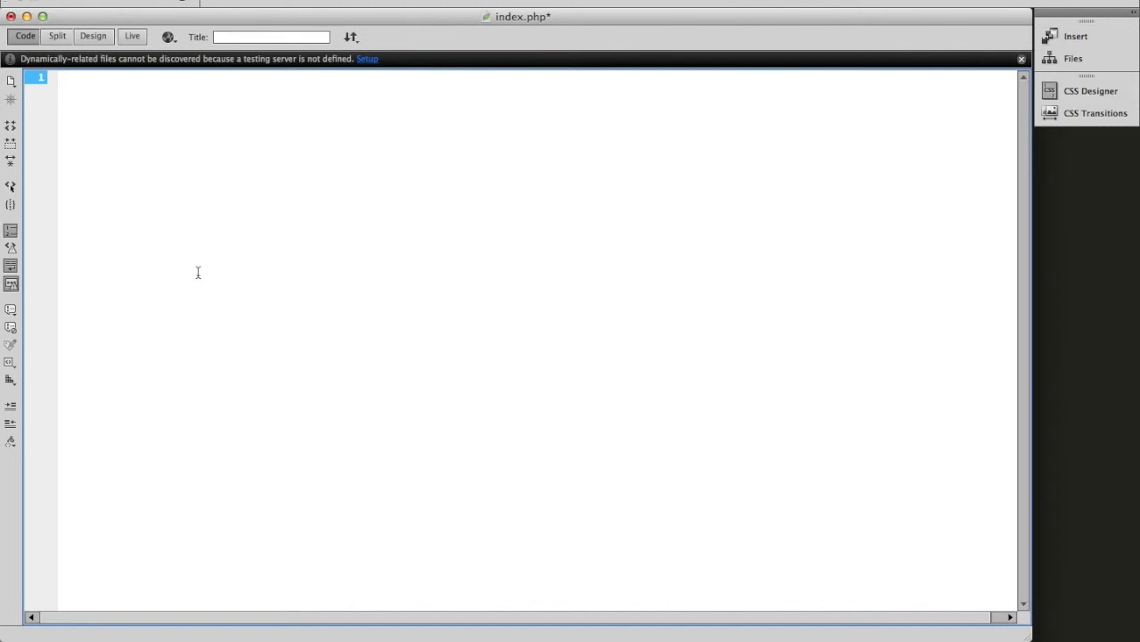
pyautogui.press('super+v')
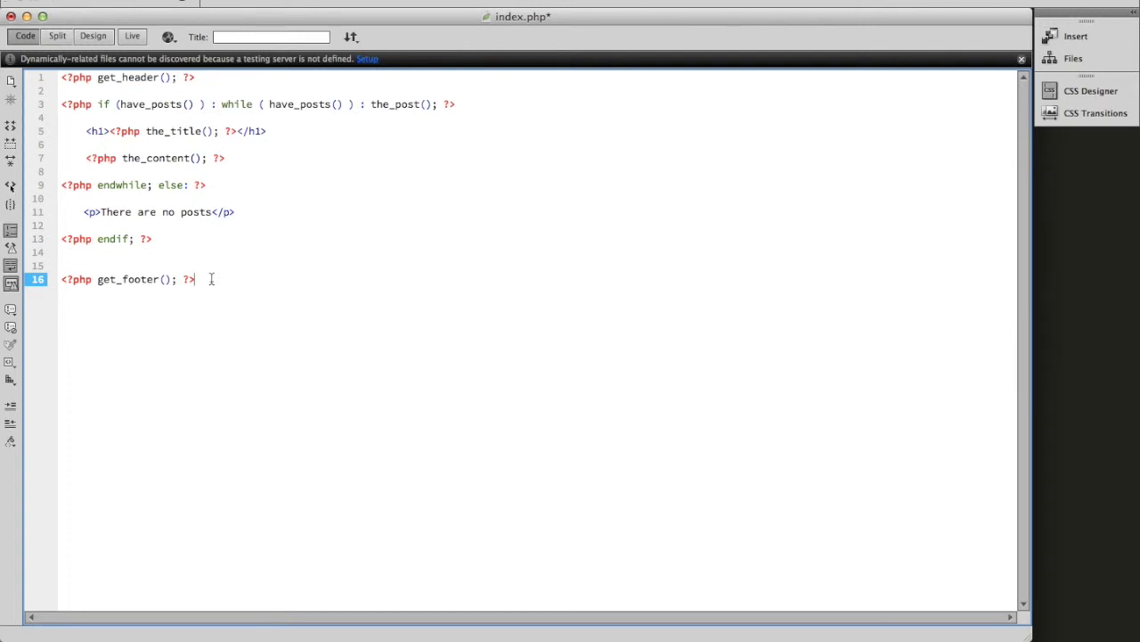
pyautogui.press('super+s')
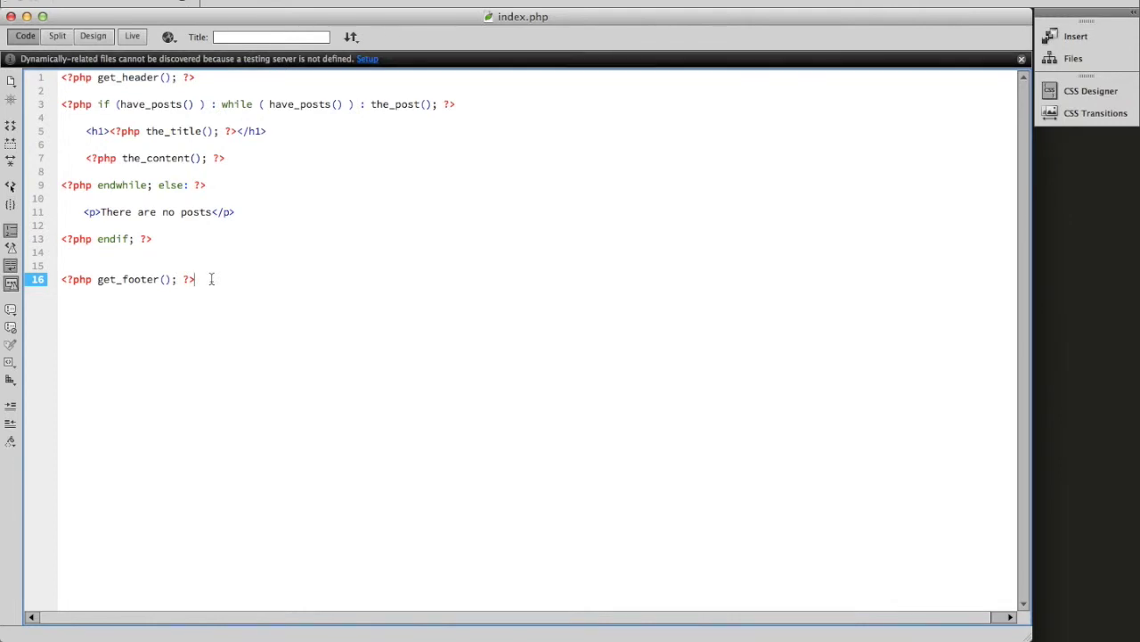
# Switch to the browser, reload the Themes page, review the custom portfolio theme's details and activate that theme
pyautogui.press('super+Tab')
pyautogui.press('super+Tab')
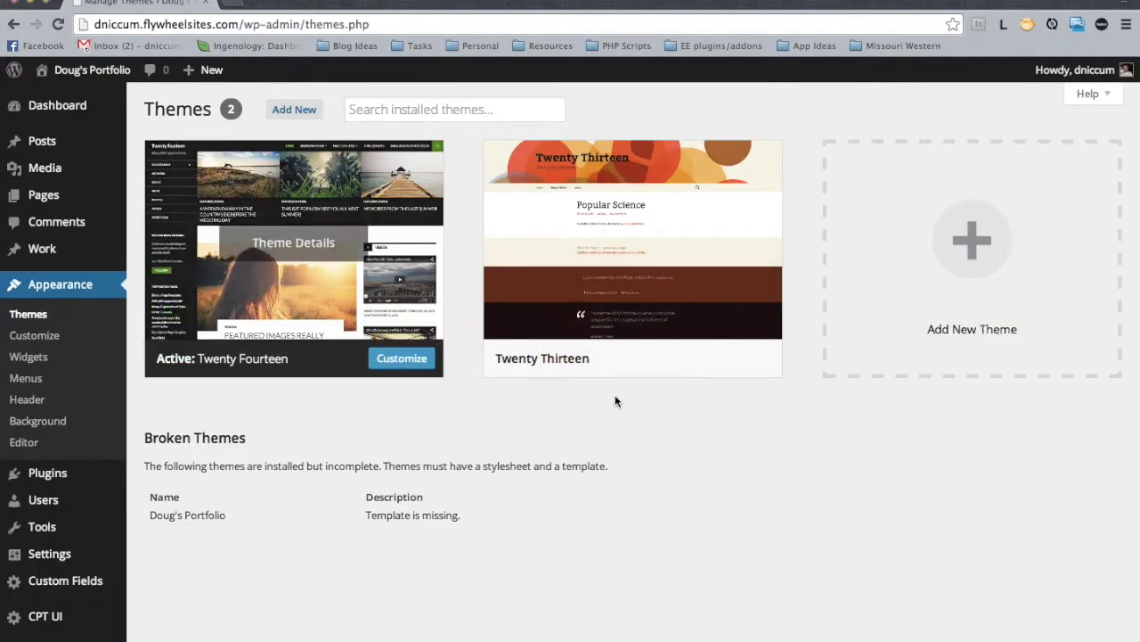
pyautogui.press('super+r')
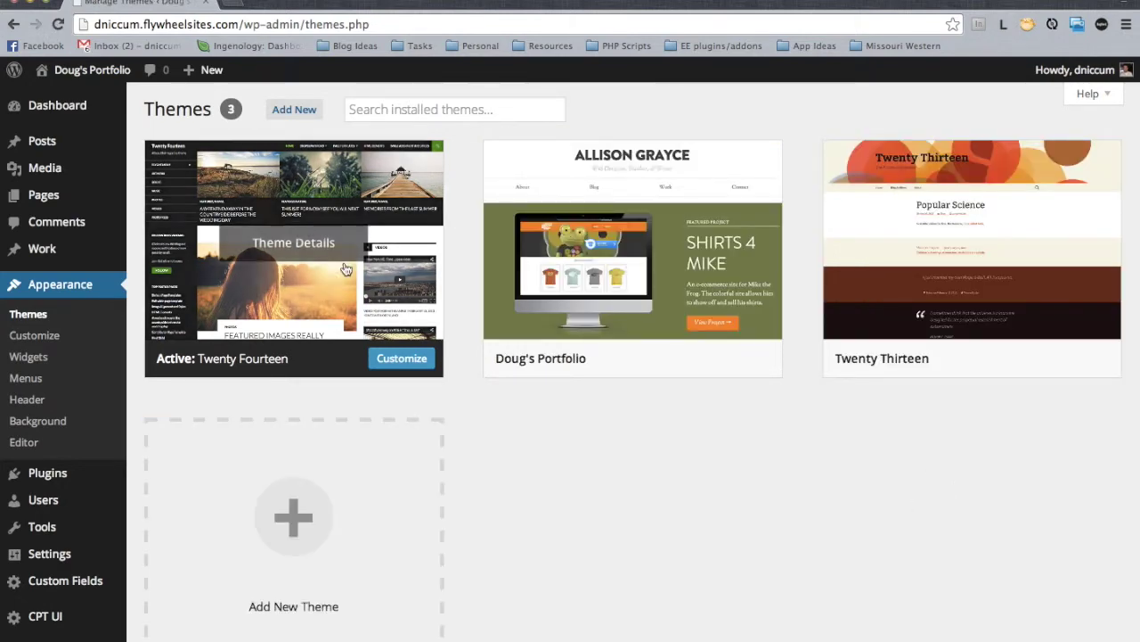
pyautogui.moveTo(623, 310)
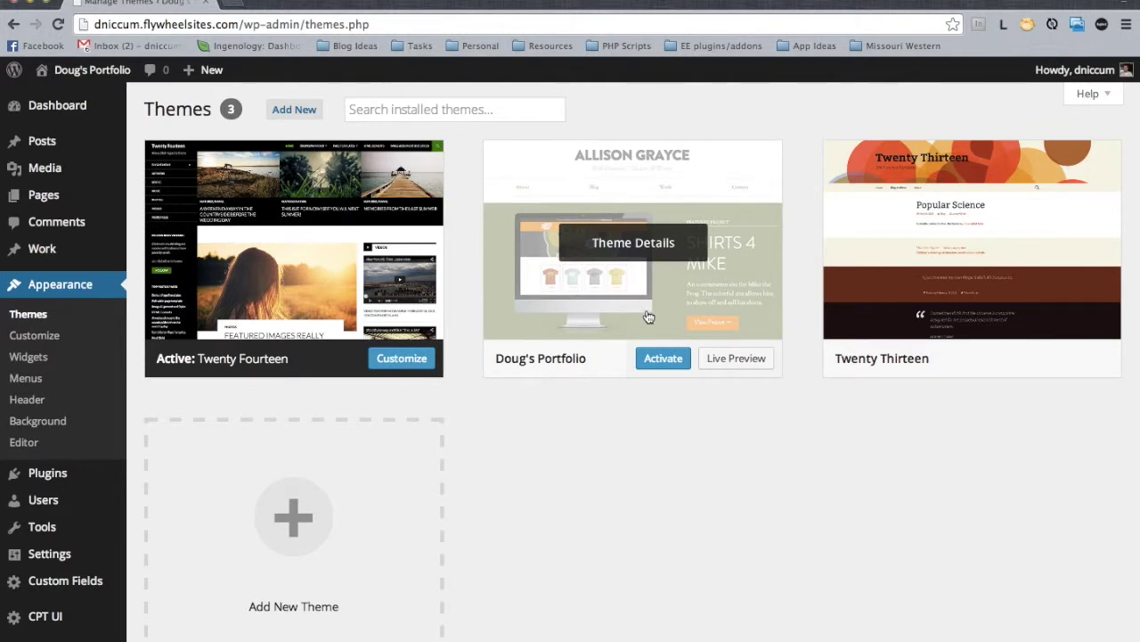
pyautogui.click(695, 285)
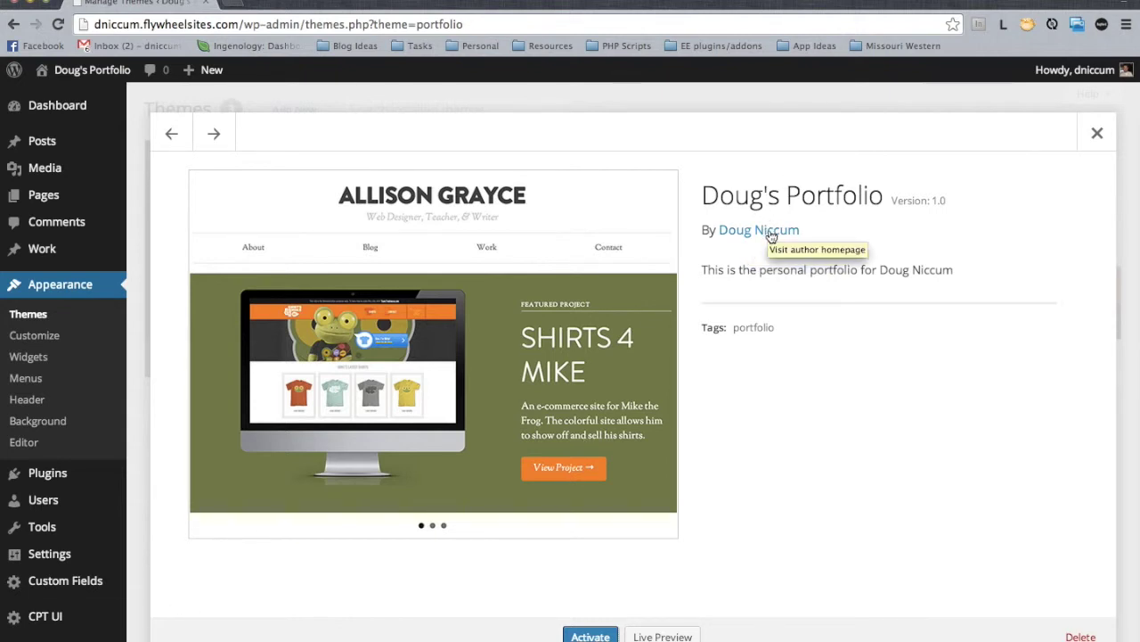
pyautogui.moveTo(700, 269); pyautogui.dragTo(967, 288)
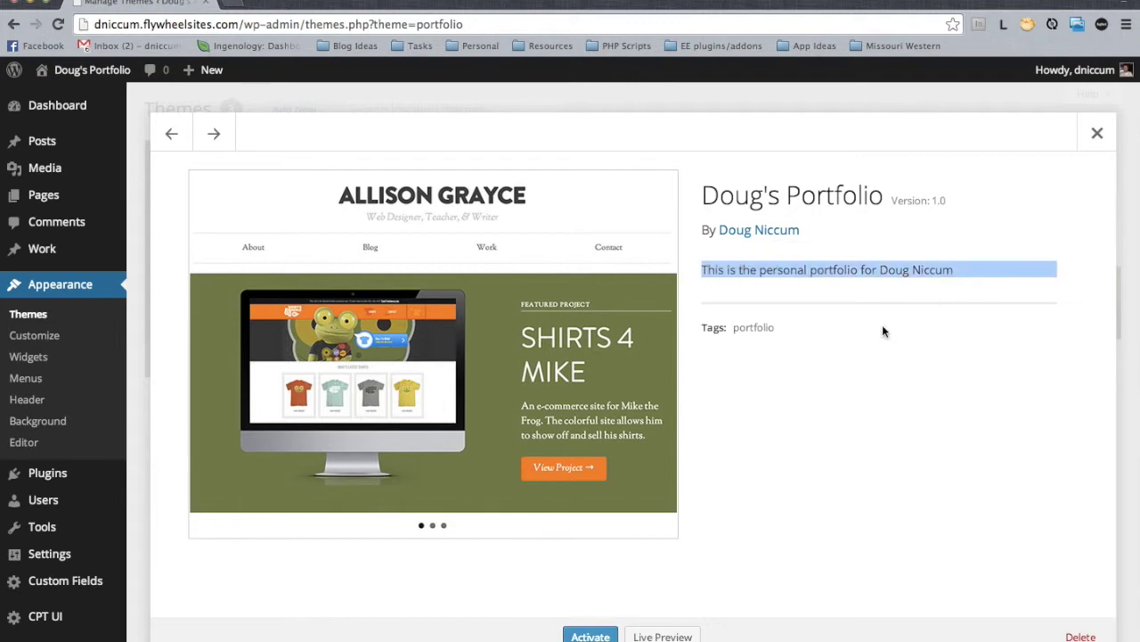
pyautogui.click(755, 329)
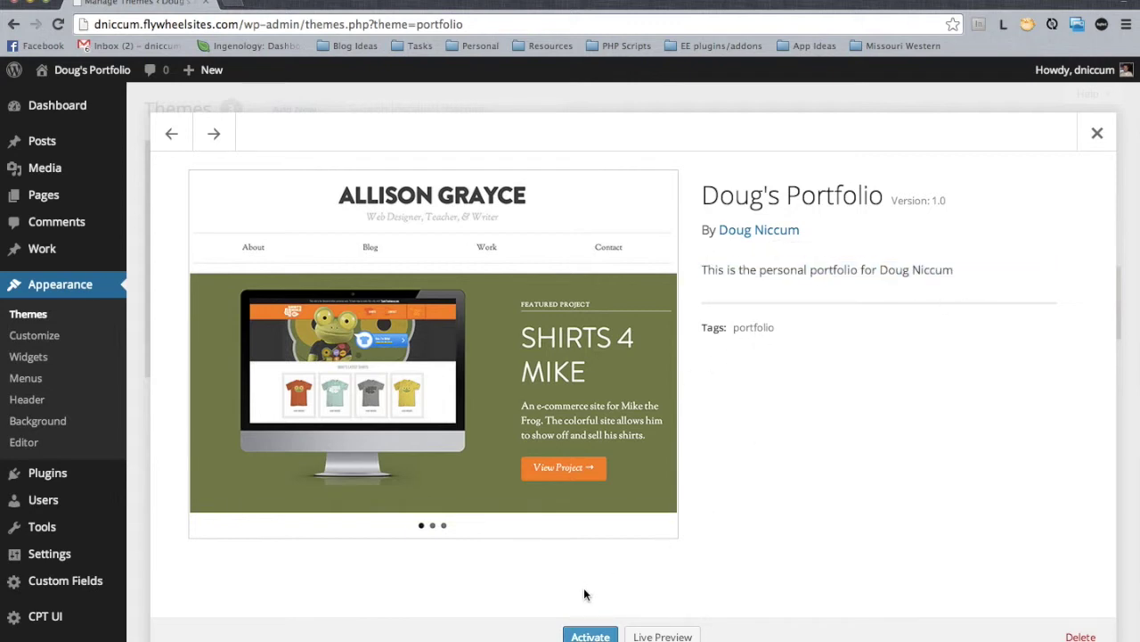
pyautogui.click(584, 635)
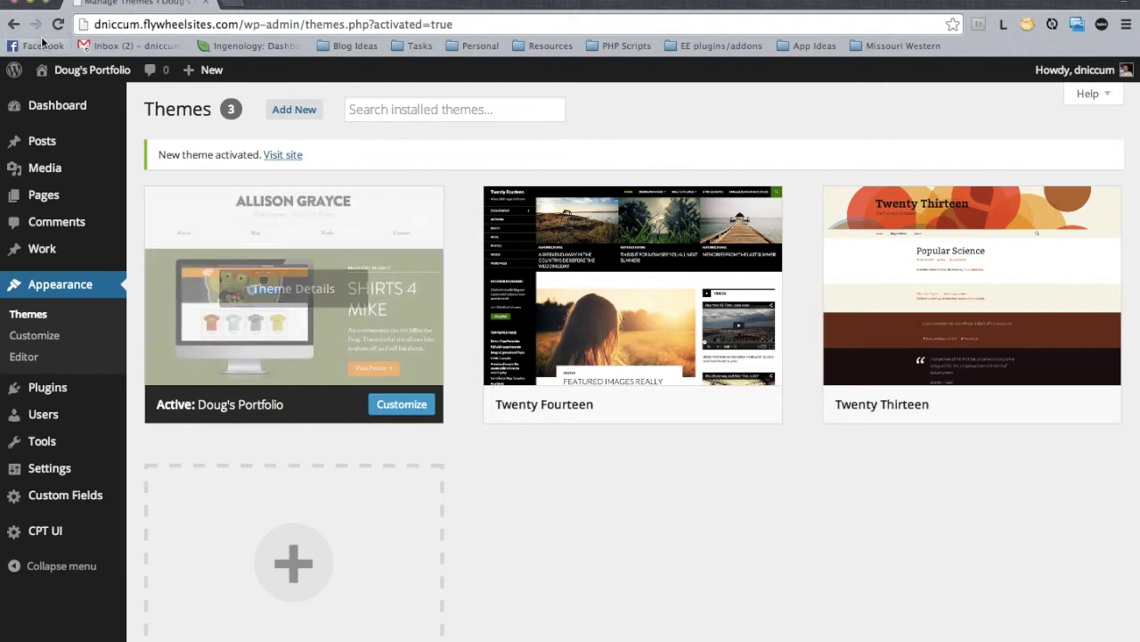
# Open the live site in a new tab and examine the header, tagline and footer produced by the portfolio theme
pyautogui.moveTo(71, 78)
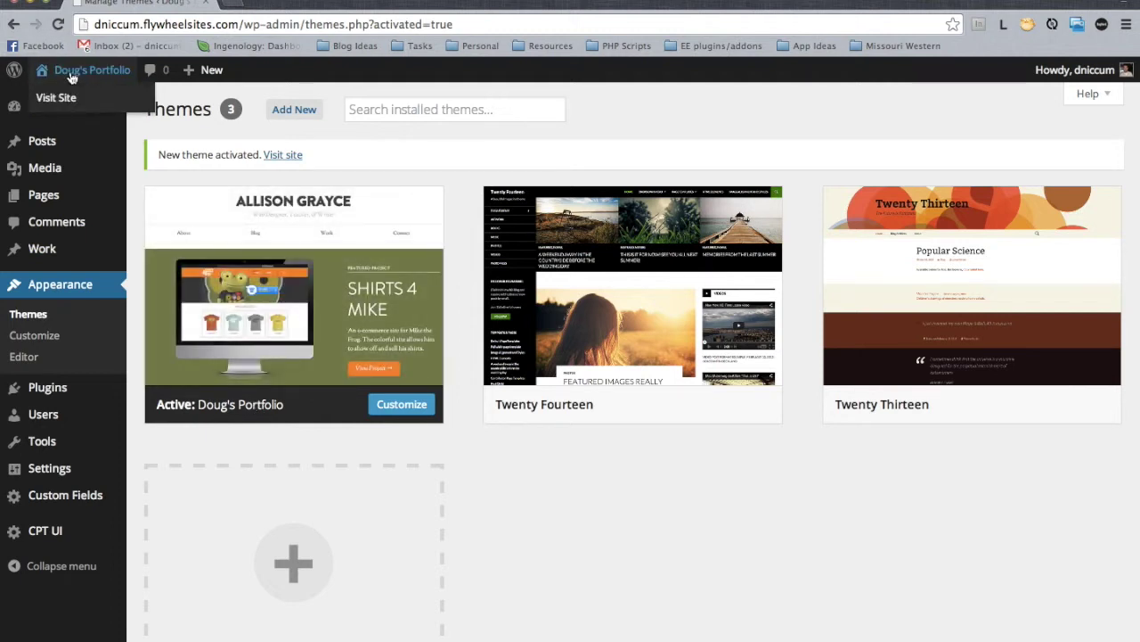
pyautogui.middleClick(71, 78)
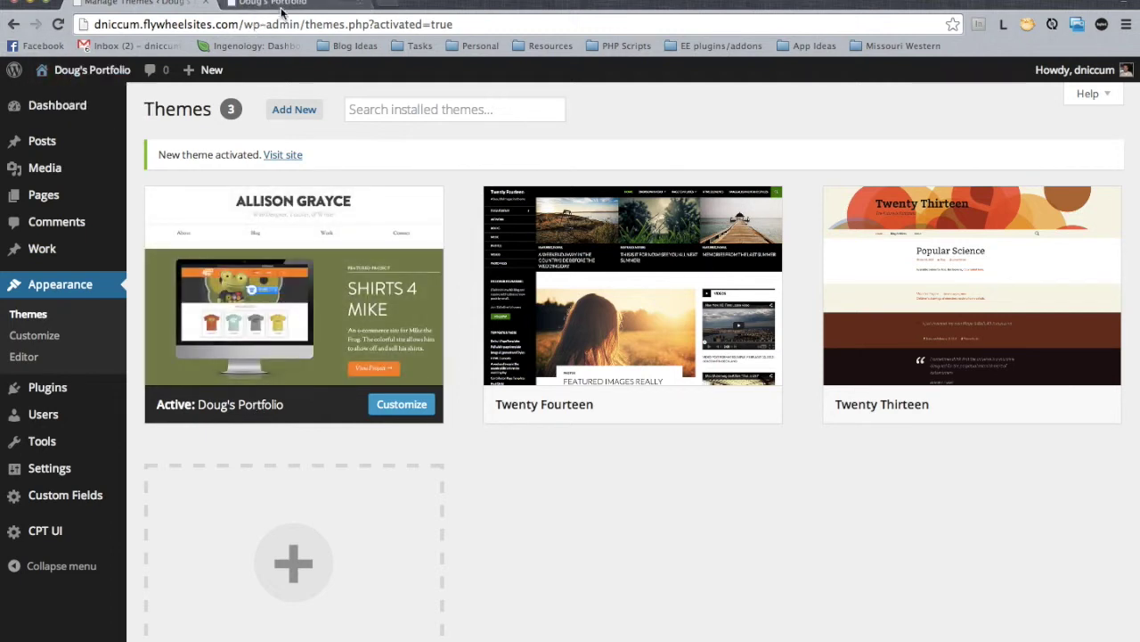
pyautogui.click(283, 4)
pyautogui.click(369, 287)
pyautogui.moveTo(369, 287); pyautogui.dragTo(5, 208)
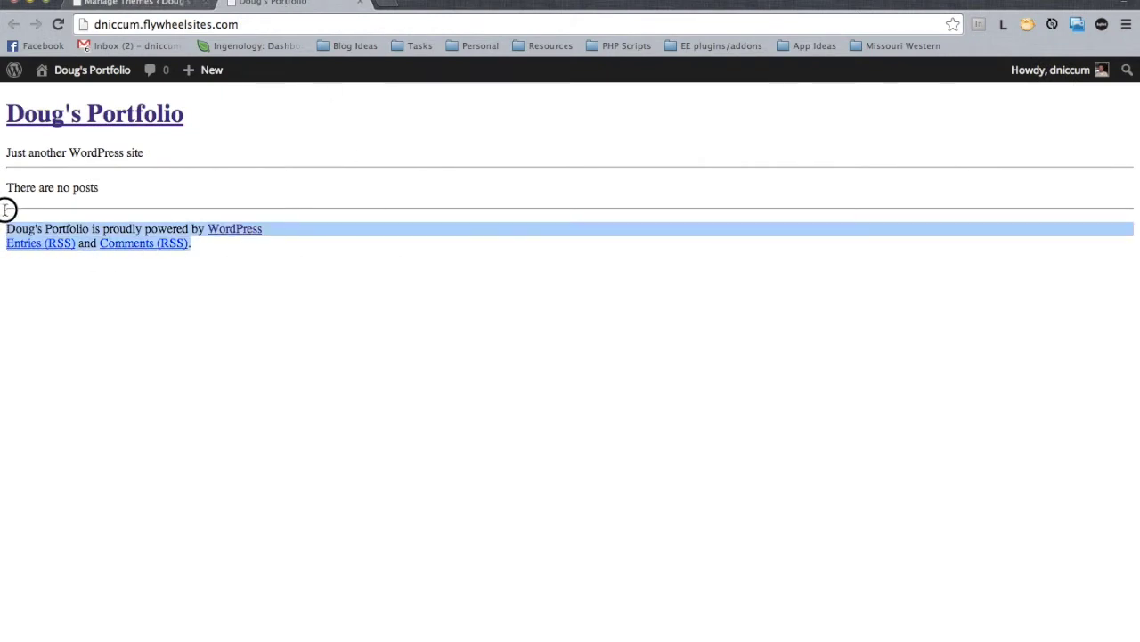
pyautogui.click(146, 272)
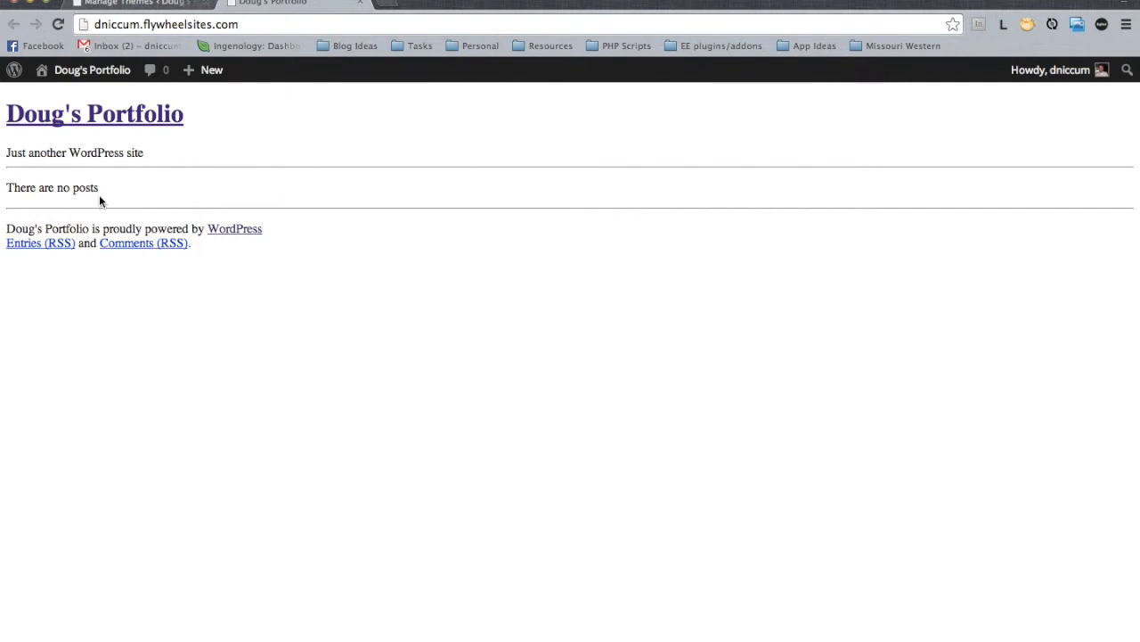
pyautogui.moveTo(109, 156); pyautogui.dragTo(26, 159)
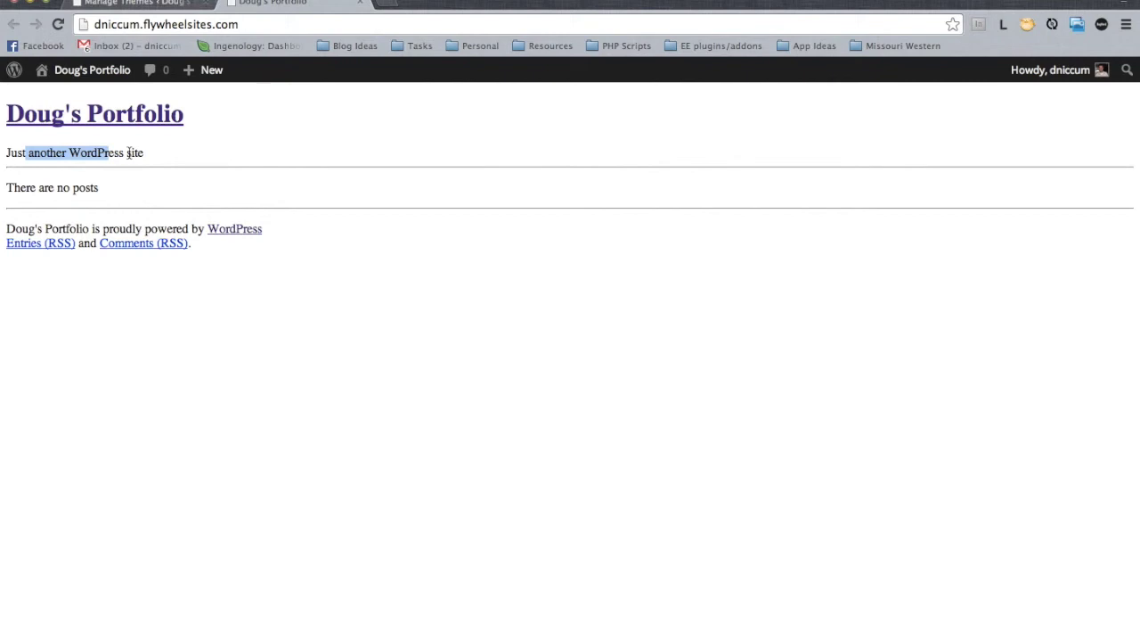
# Return to the WordPress admin tab and bring up the Work post type's options
pyautogui.hotkey('ctrl', 'shift', 'Tab')
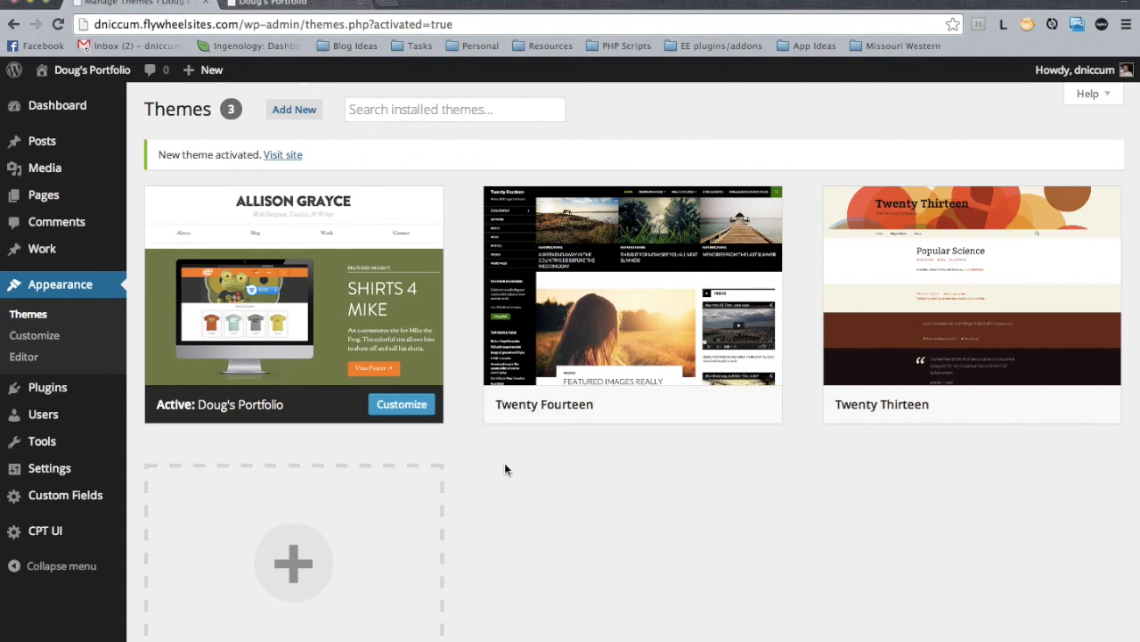
pyautogui.moveTo(47, 252)
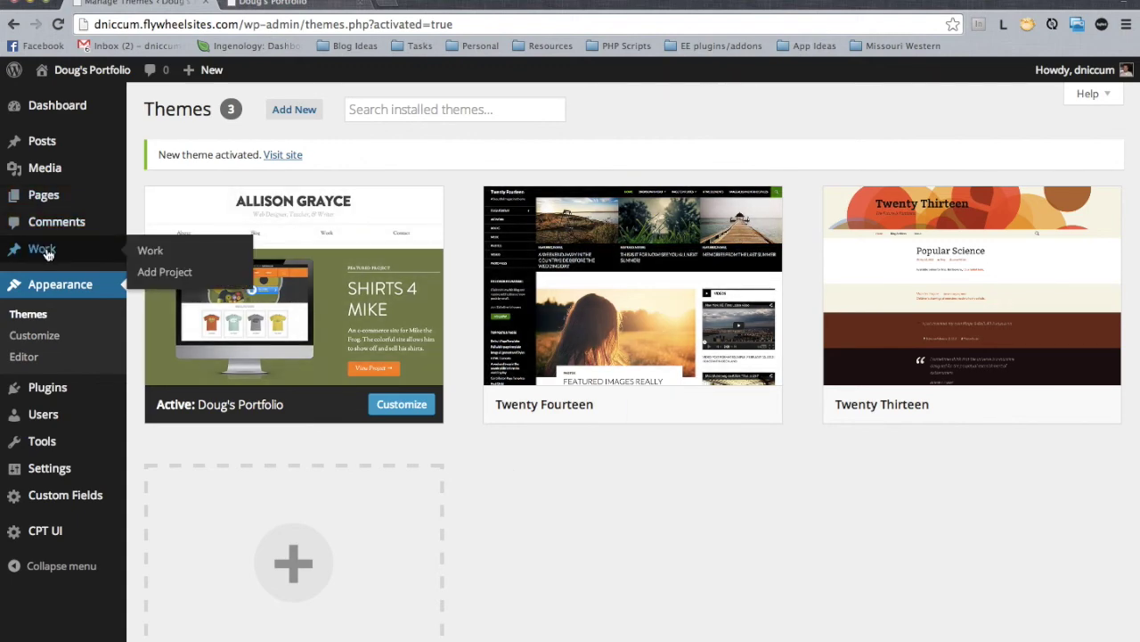